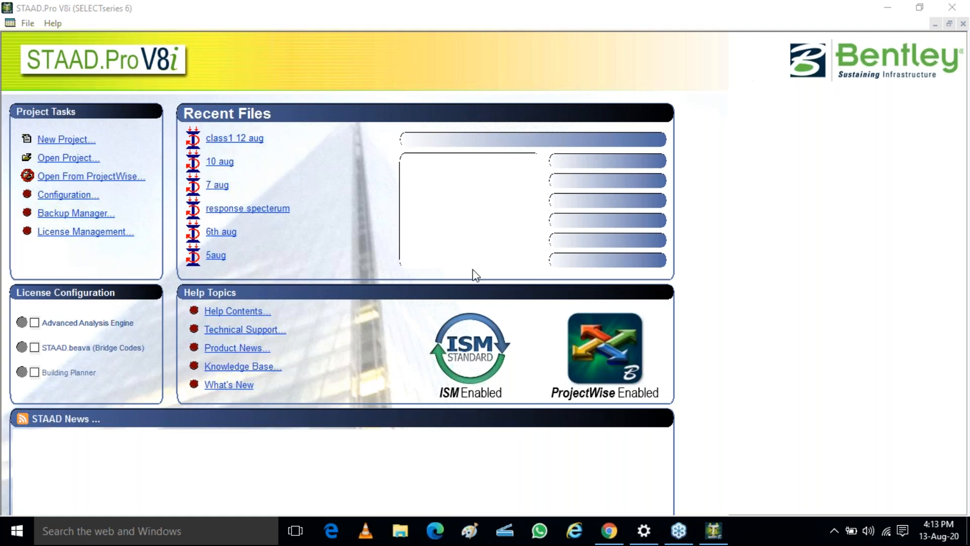
Step: Open the recent model 10 aug and expand load case 2: LL among the load case details
left_click(217, 169)
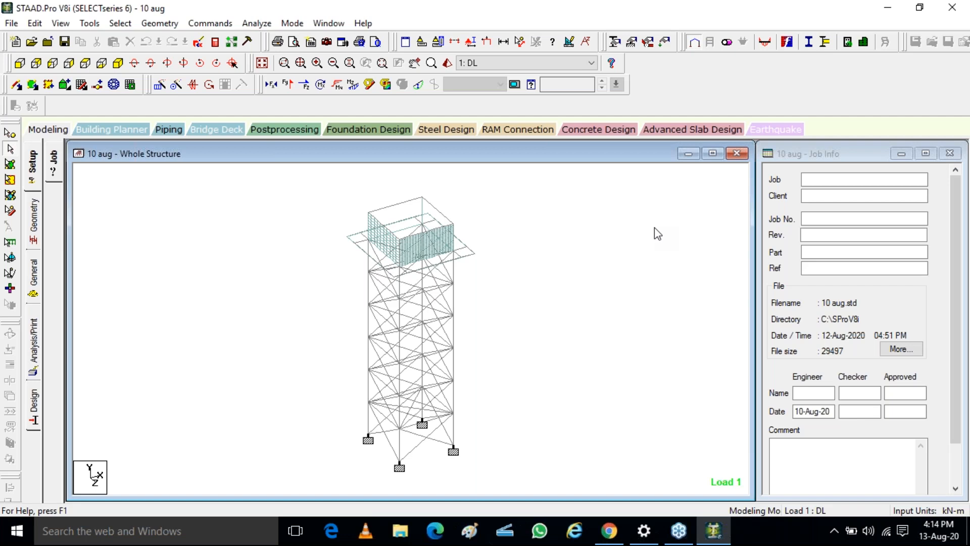
left_click(756, 51)
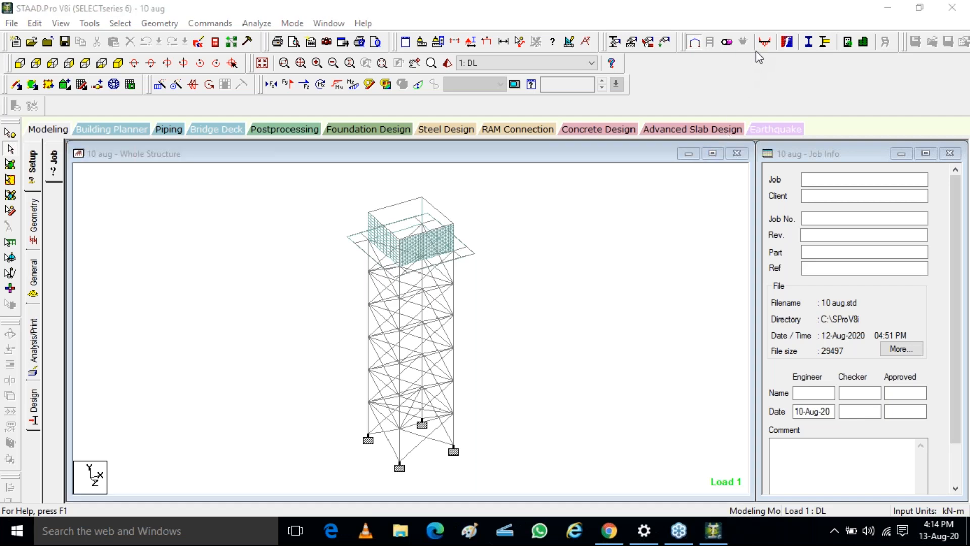
left_click(33, 283)
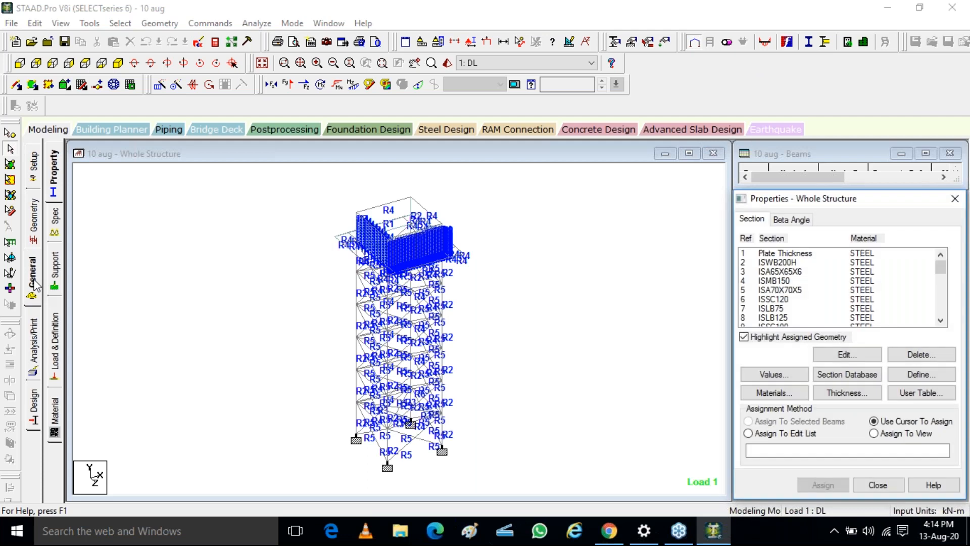
left_click(60, 319)
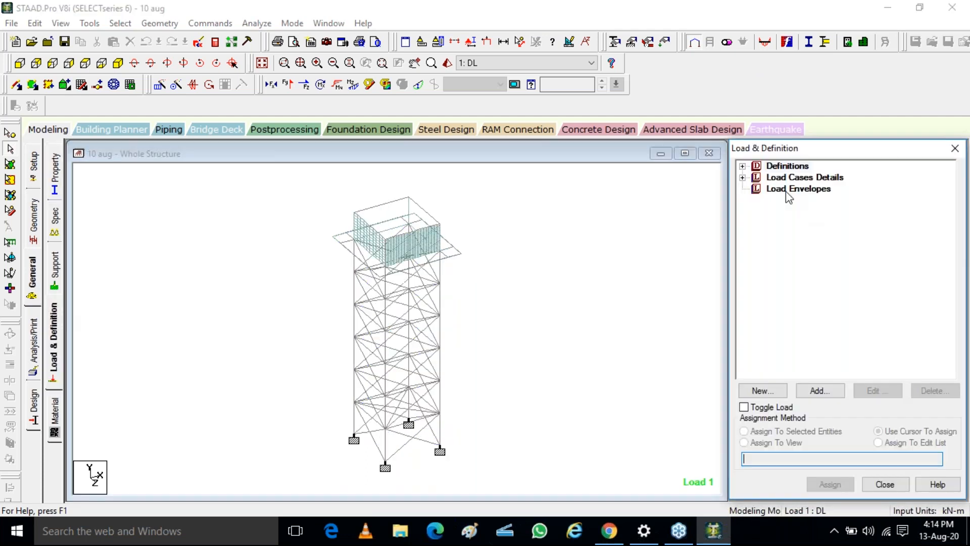
left_click(742, 177)
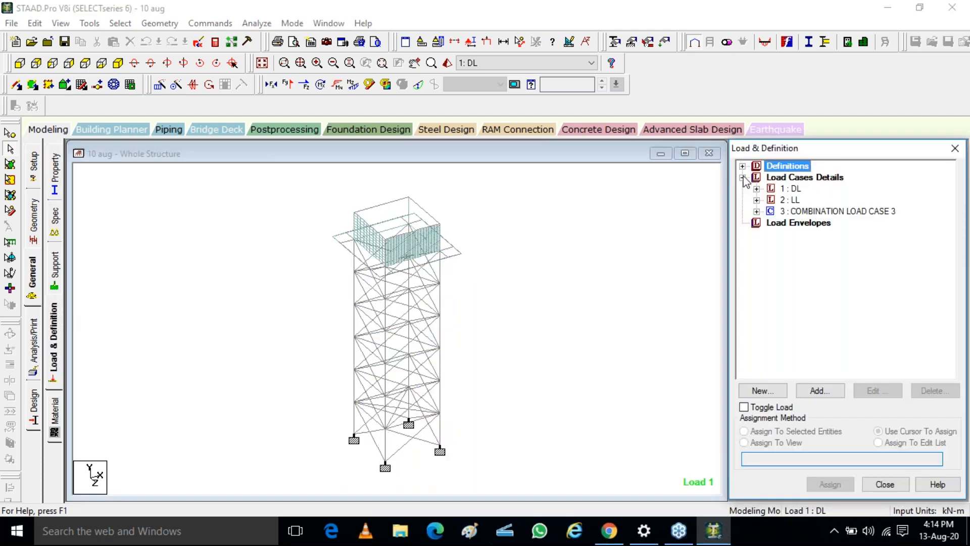
left_click(756, 200)
Step: Examine the node pressures of the first TRAP JT -5 -5 -1 -1 load and its display on the tank walls
double_click(836, 177)
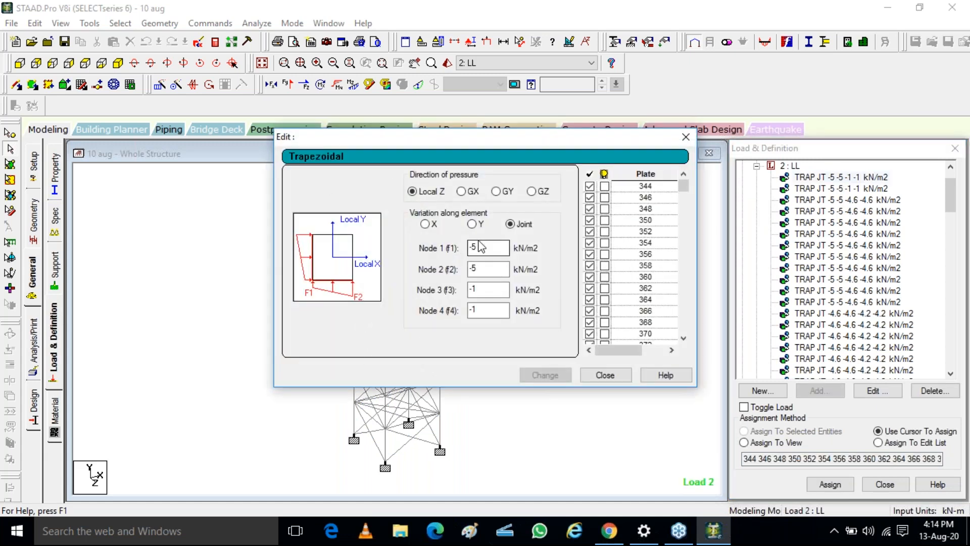
left_click(685, 137)
scroll(422, 235, "up", 5)
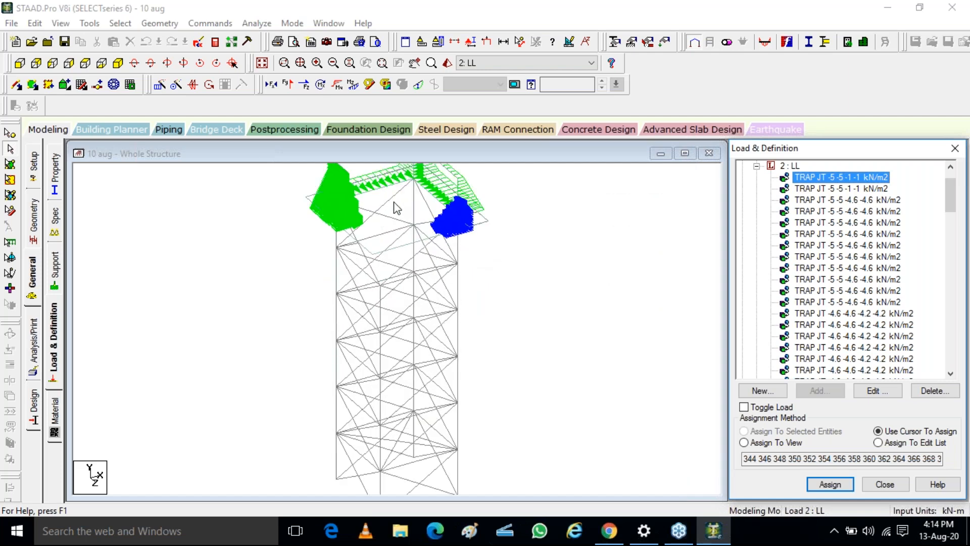
scroll(416, 359, "up", 3)
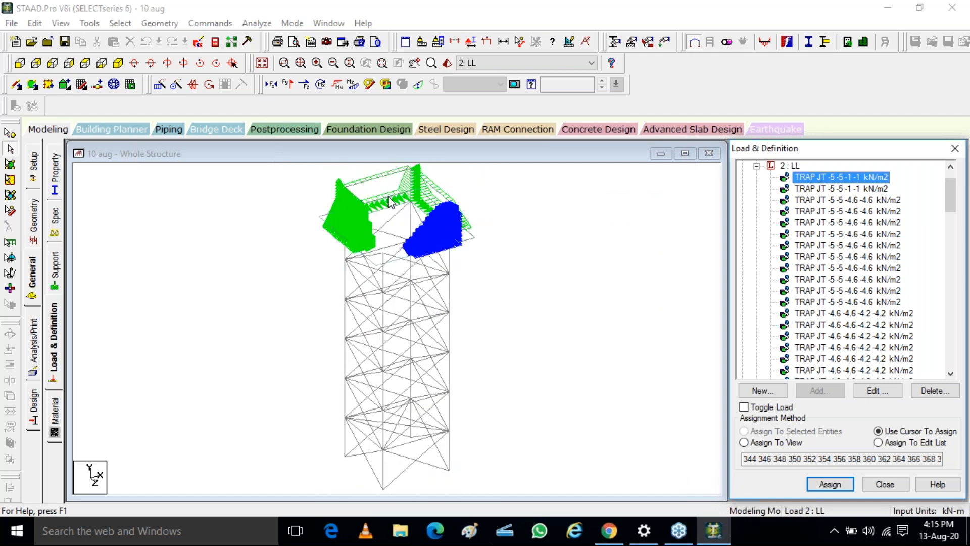
scroll(395, 209, "up", 1)
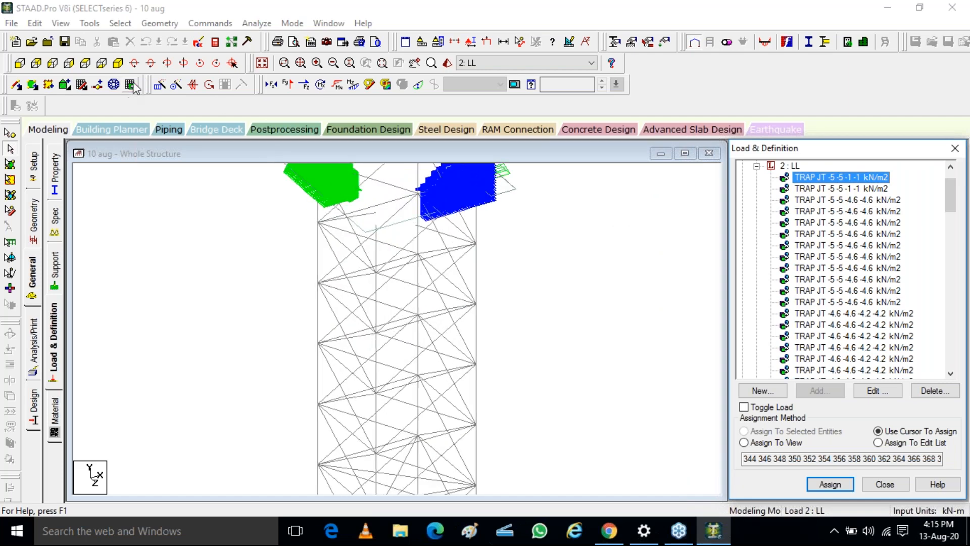
left_click(415, 63)
left_click_drag(404, 167, 433, 292)
scroll(447, 309, "up", 2)
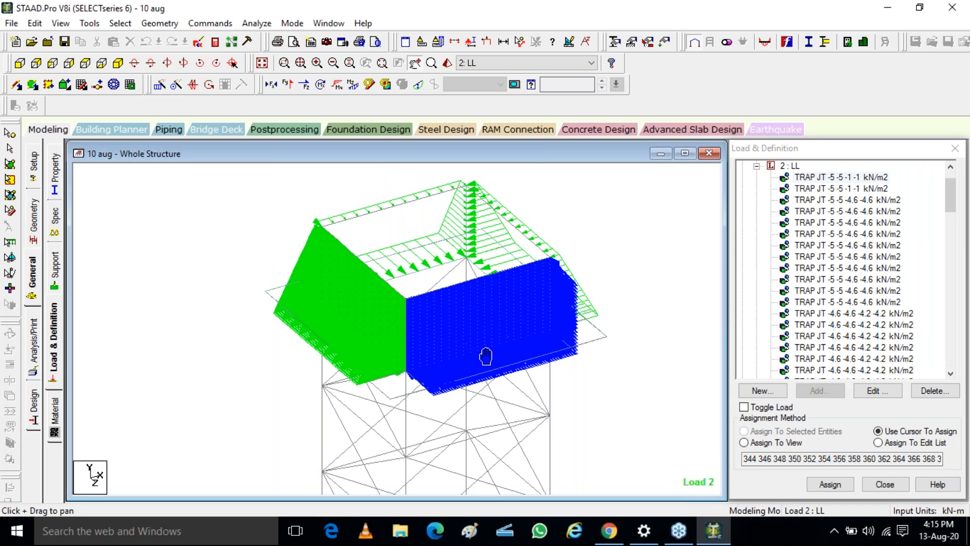
Step: Highlight individual trapezoidal loads of case LL on the tank, ending with the second -5 -5 -1 -1 load on plate 205
key("Left")
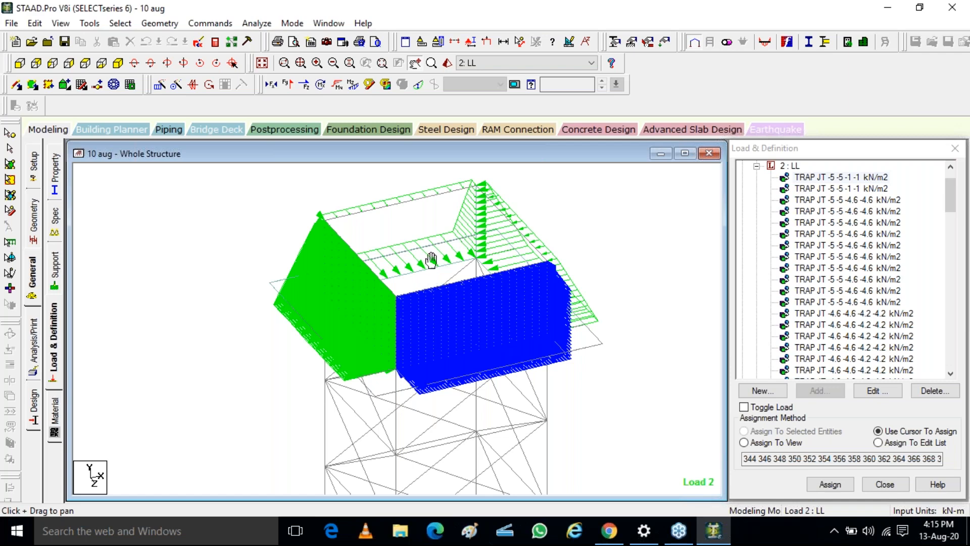
left_click_drag(433, 235, 435, 235)
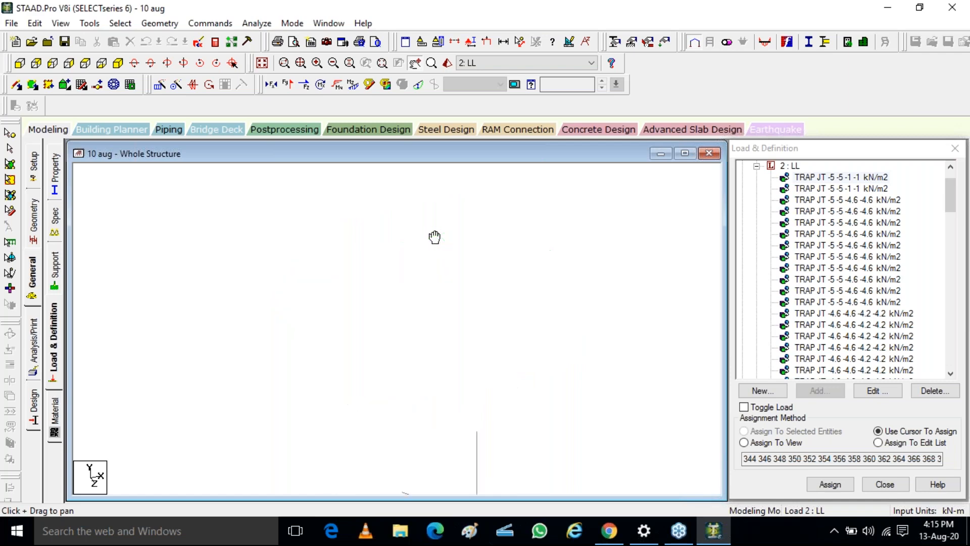
left_click(852, 302)
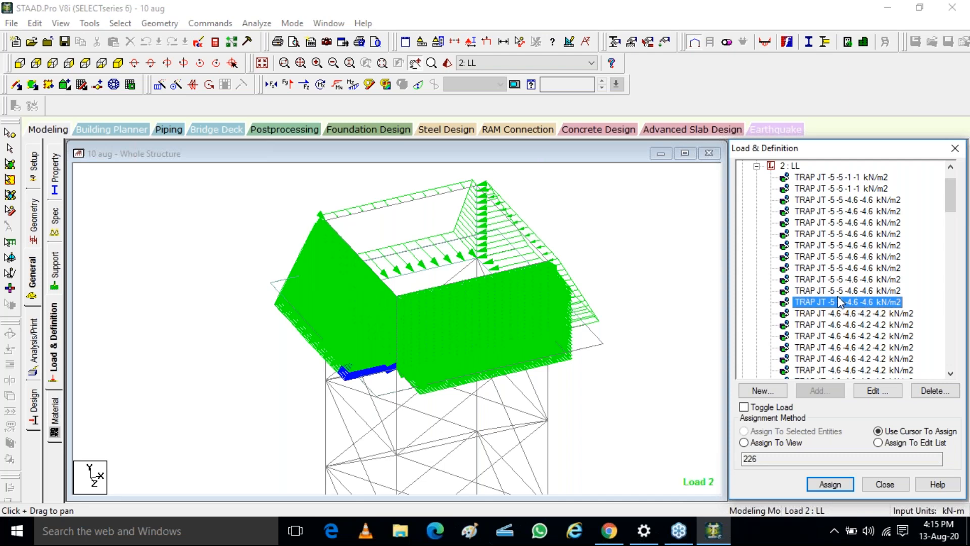
scroll(824, 282, "up", 1)
left_click(831, 212)
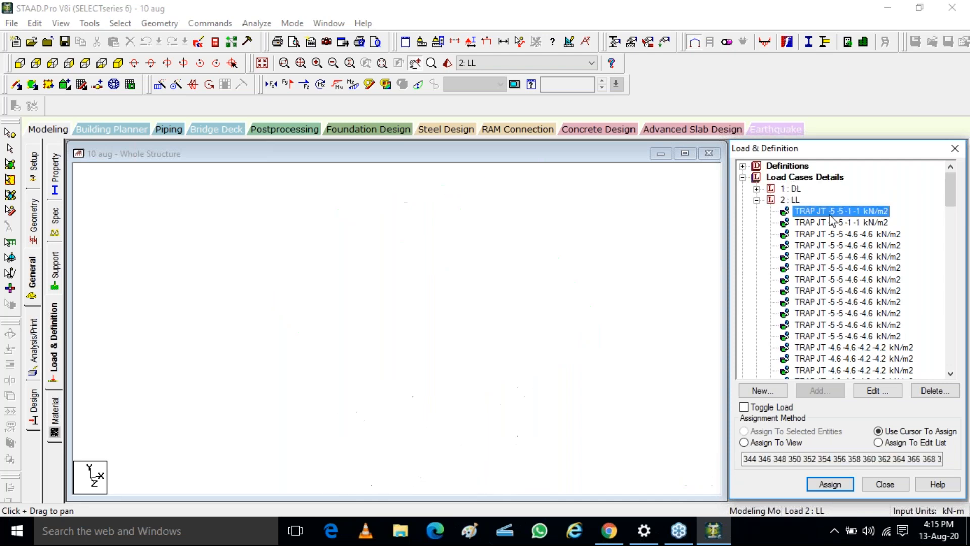
left_click(823, 223)
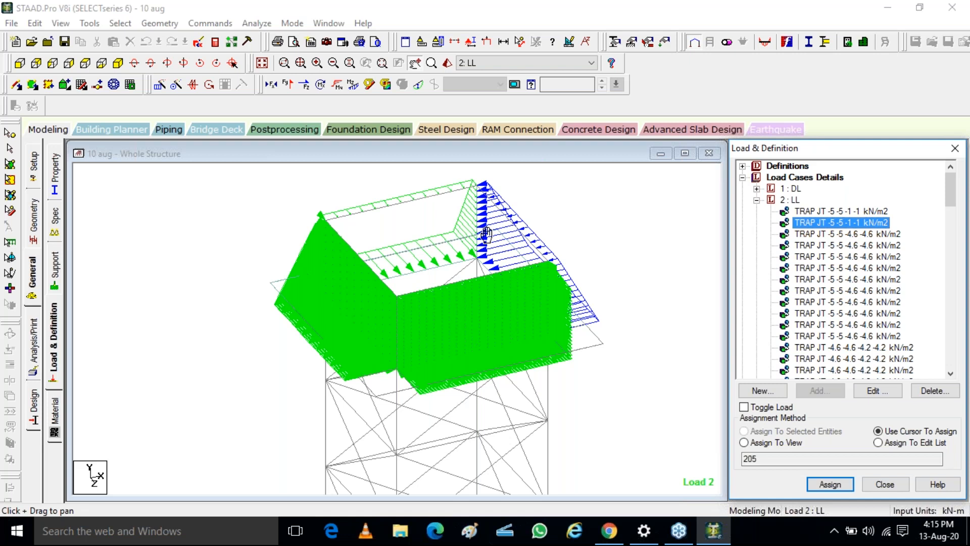
Step: Inspect the direction of the plate 205 load on the tank wall from several viewing angles
left_click(965, 78)
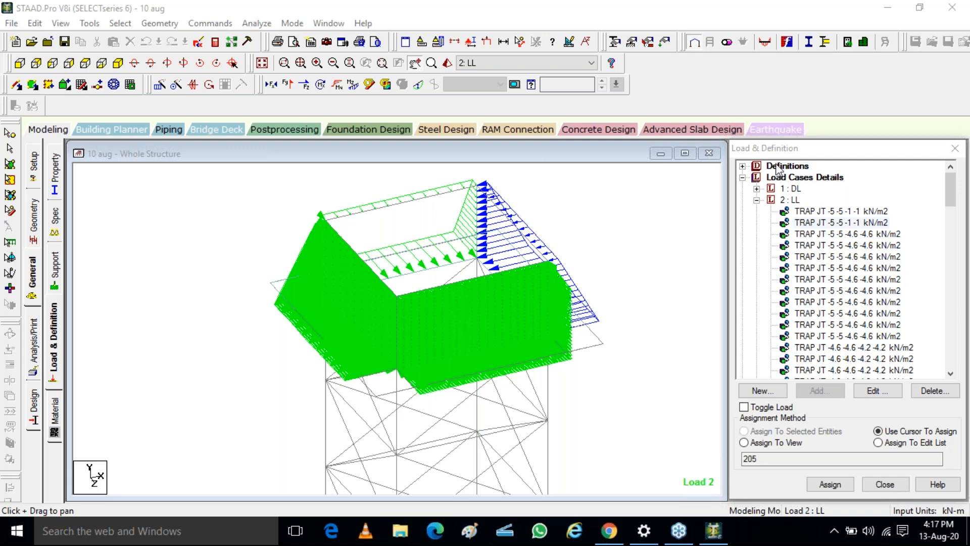
key("XF86AudioRaiseVolume")
left_click(586, 223)
key("Left")
key("Left")
key("Left")
key("Left")
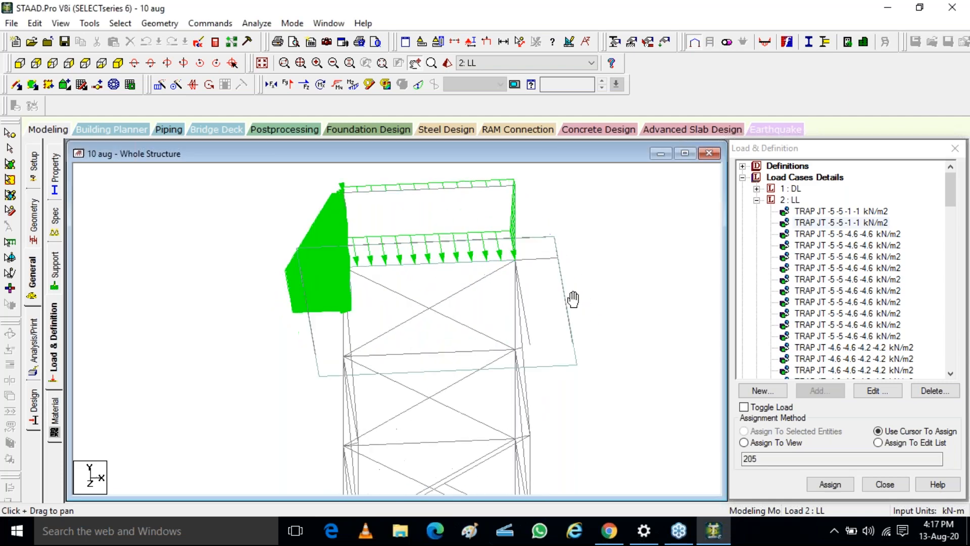
key("Left")
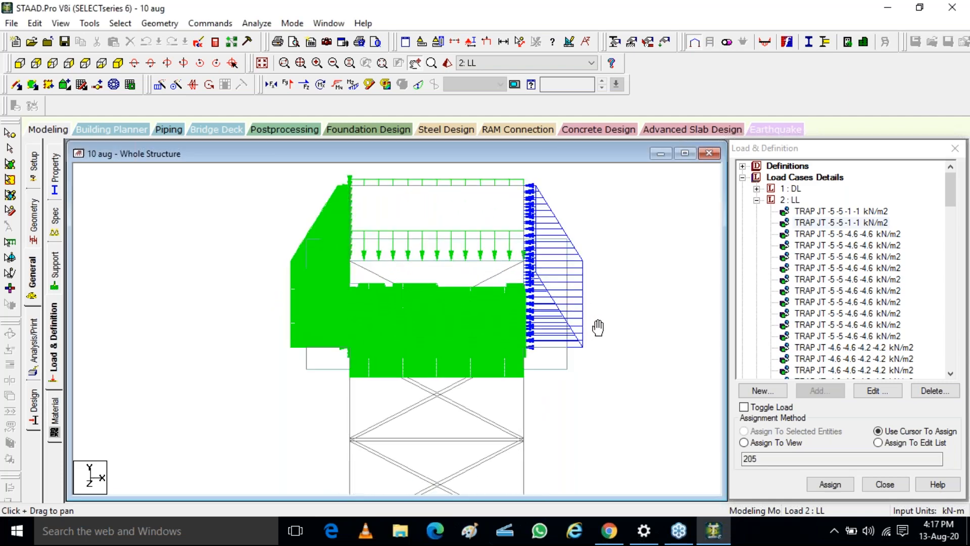
key("Left")
key("Left")
key("Left")
key("Left")
key("Left")
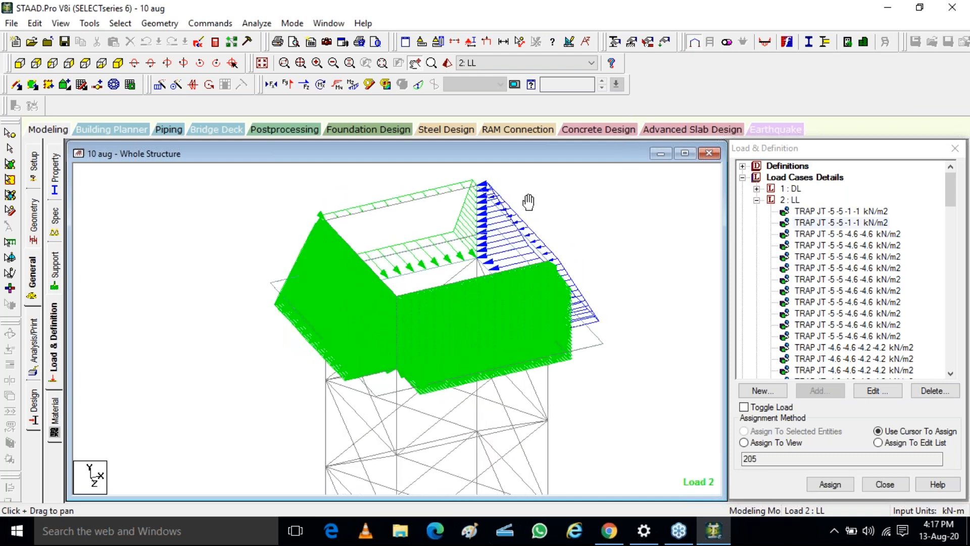
left_click(506, 217)
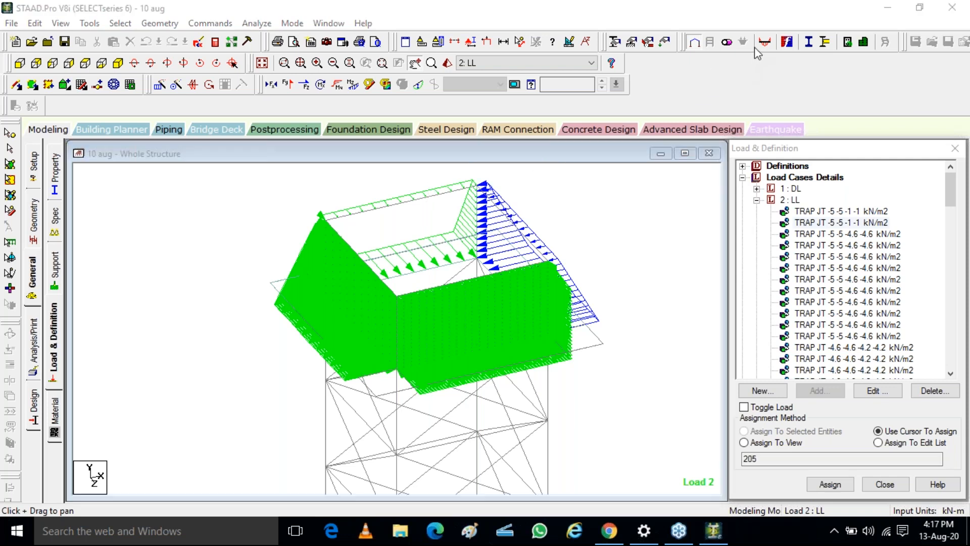
Step: Set the plate 205 trapezoidal load's node pressures to 5, 5, 1 and 1 kN/m2 and delete the result files
double_click(807, 223)
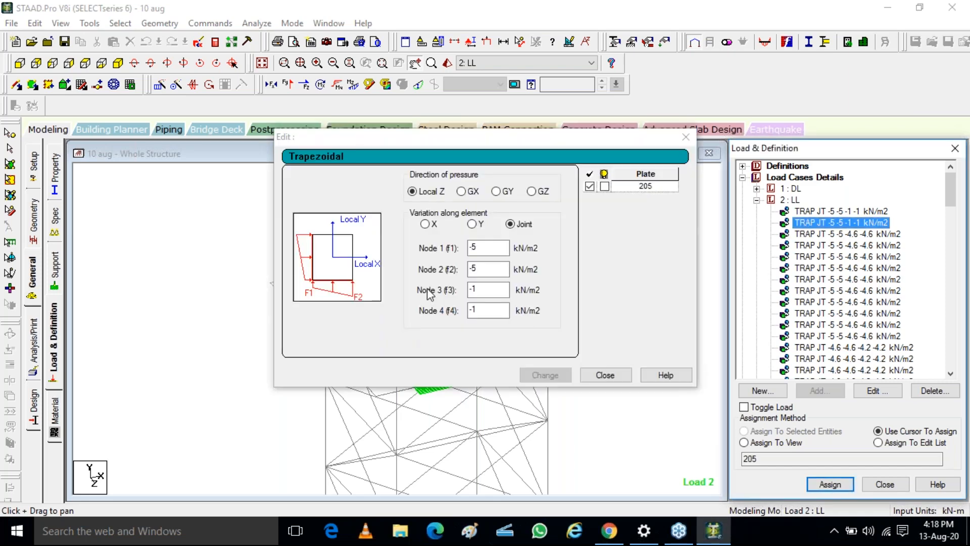
left_click(468, 252)
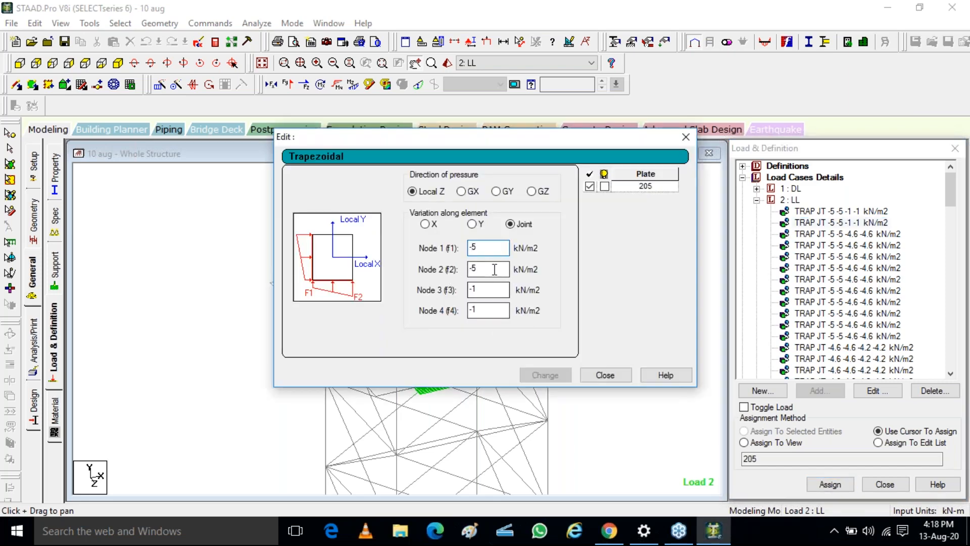
key("Delete")
left_click(470, 268)
key("Delete")
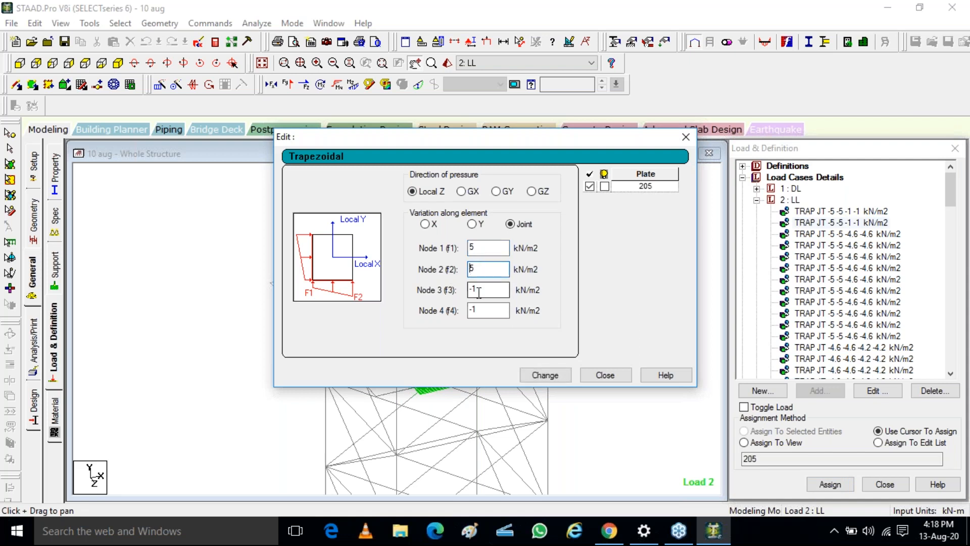
left_click(470, 289)
key("Delete")
left_click(470, 310)
key("Delete")
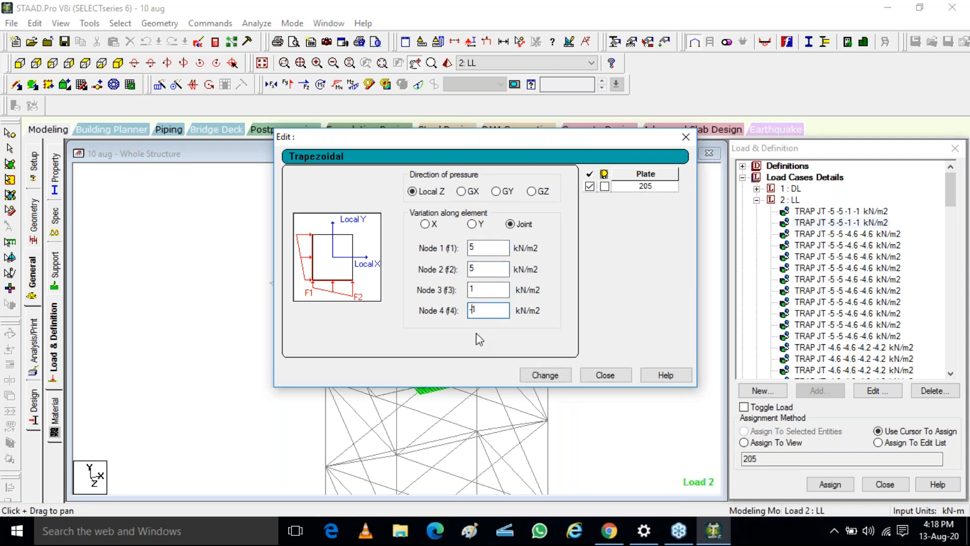
left_click(545, 375)
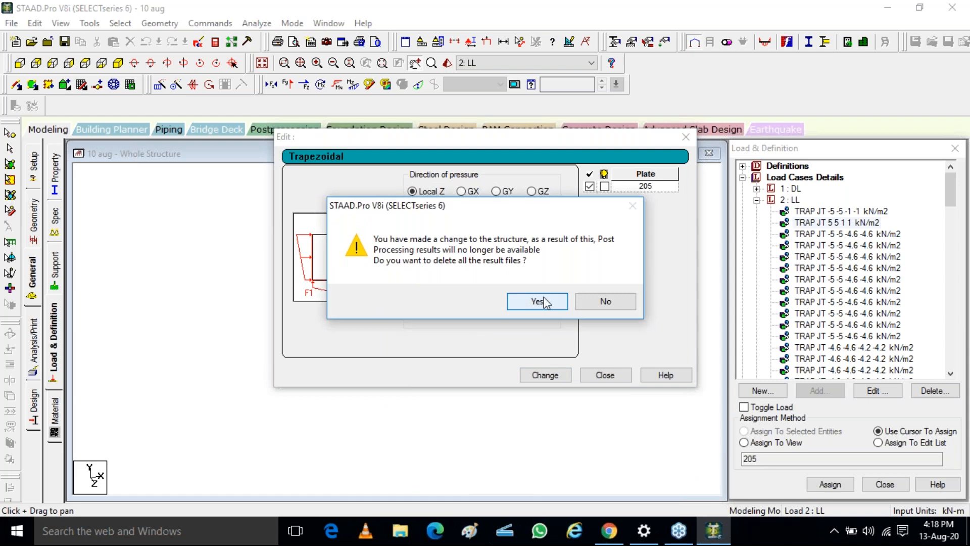
left_click(543, 302)
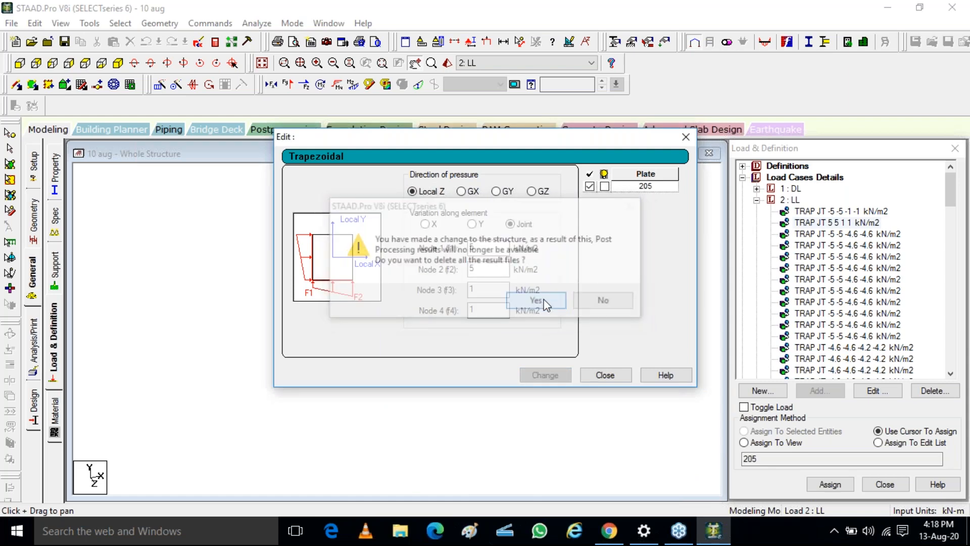
left_click(606, 375)
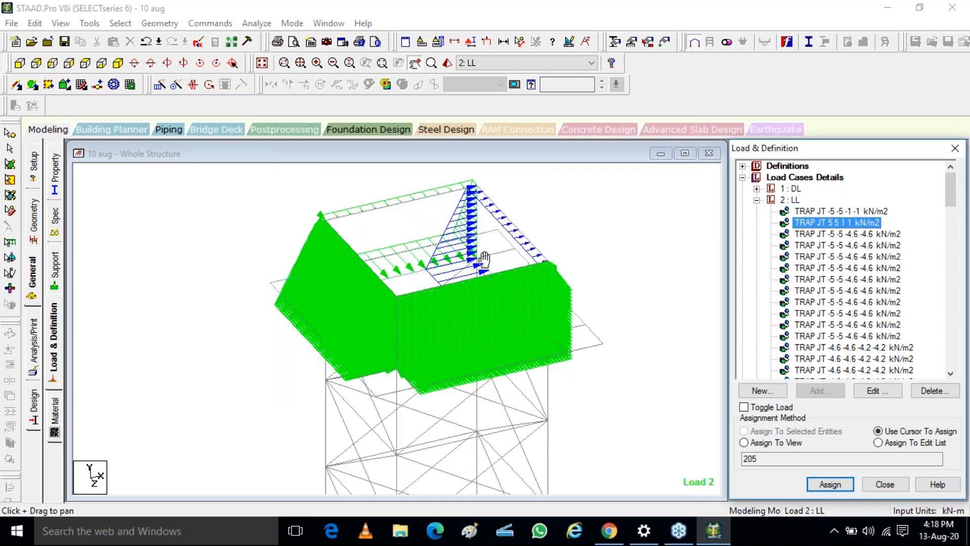
Step: Highlight several -5 -5 -4.6 -4.6 loads and the first -5 -5 -1 -1 load to compare their directions on the tank walls
left_click(847, 234)
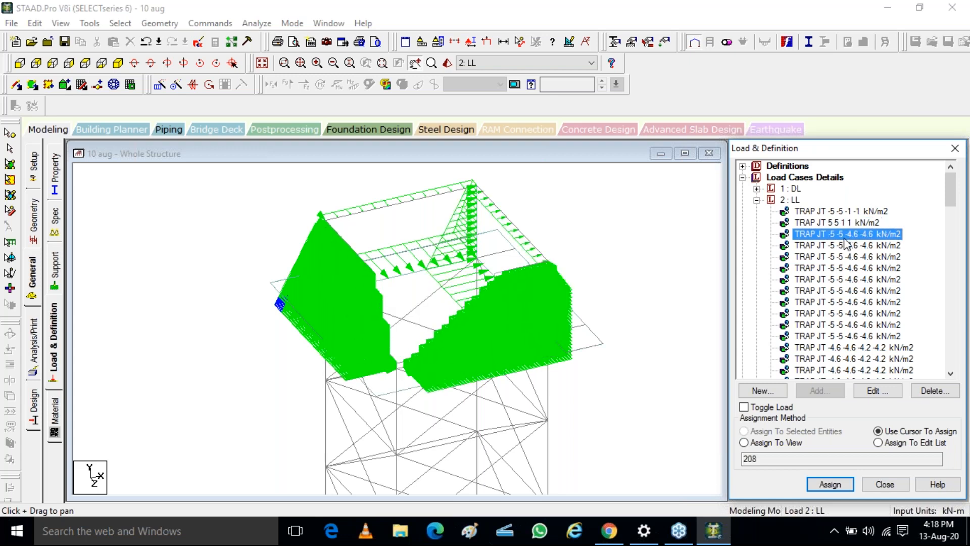
left_click(844, 245)
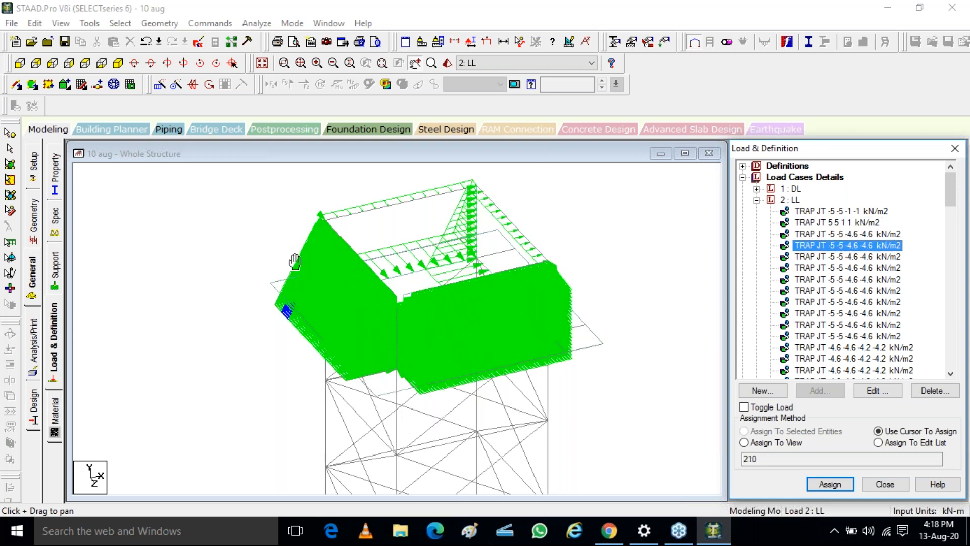
left_click(837, 268)
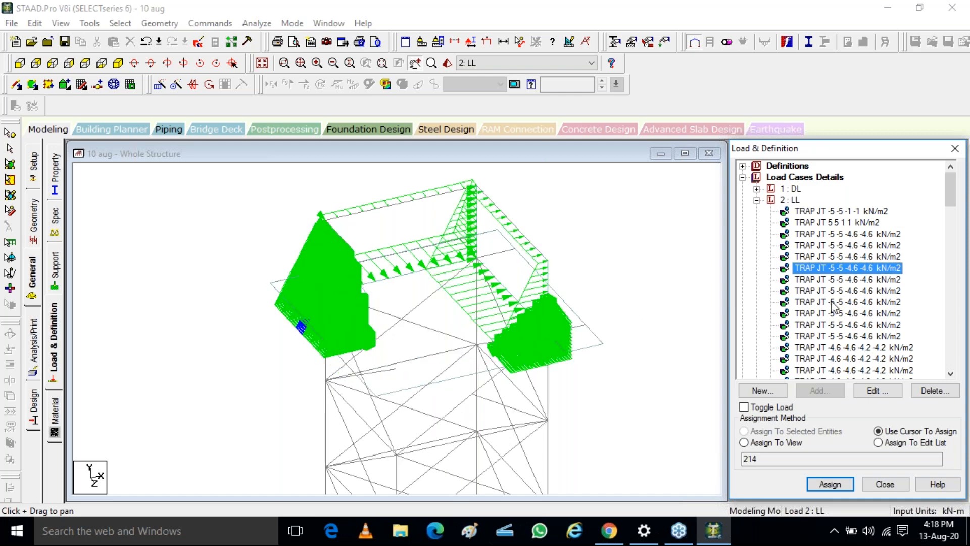
left_click(838, 211)
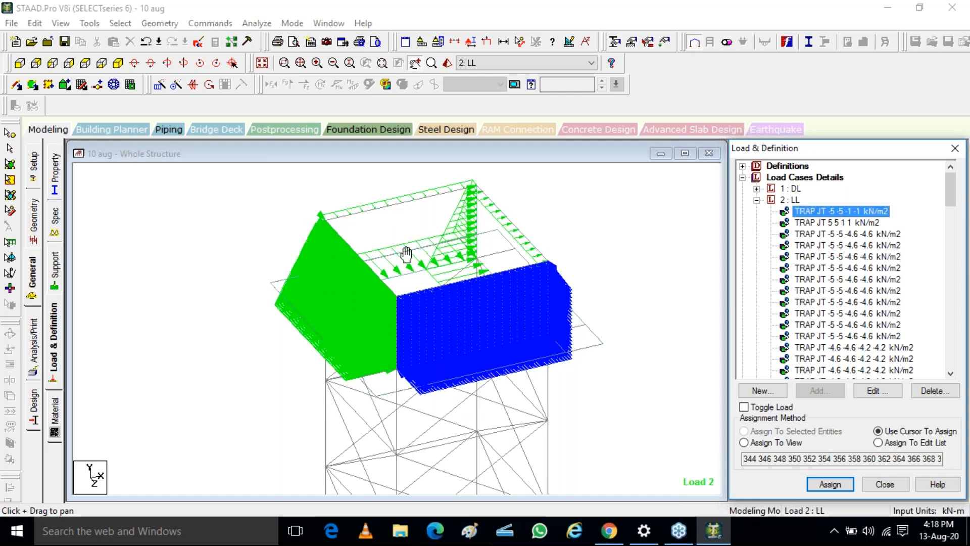
scroll(594, 267, "down", 2)
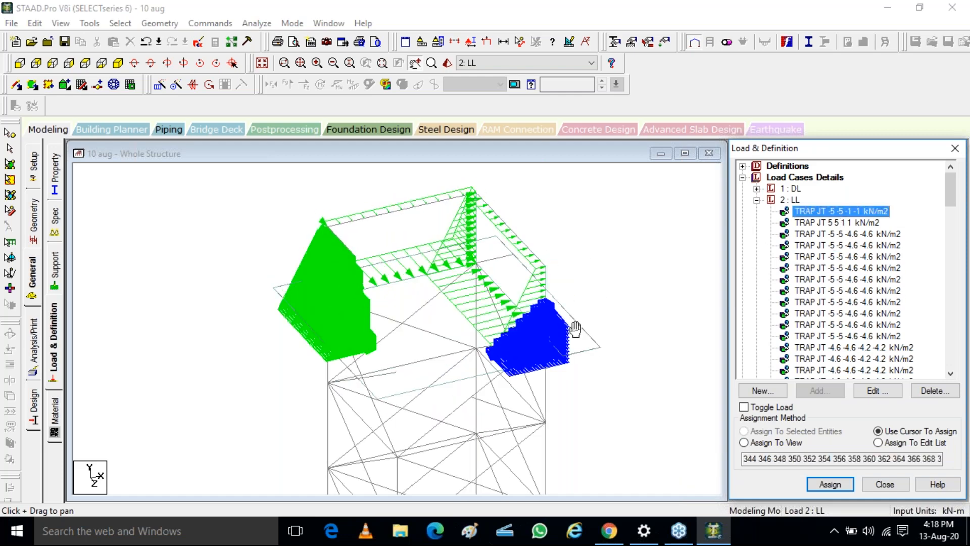
Step: Turn on the plate orientation labels for the whole structure
right_click(557, 192)
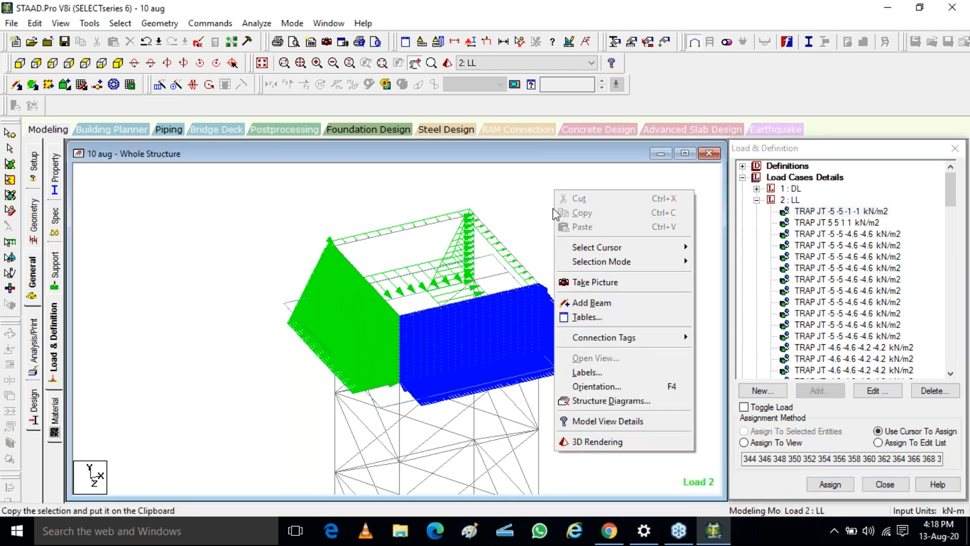
left_click(615, 370)
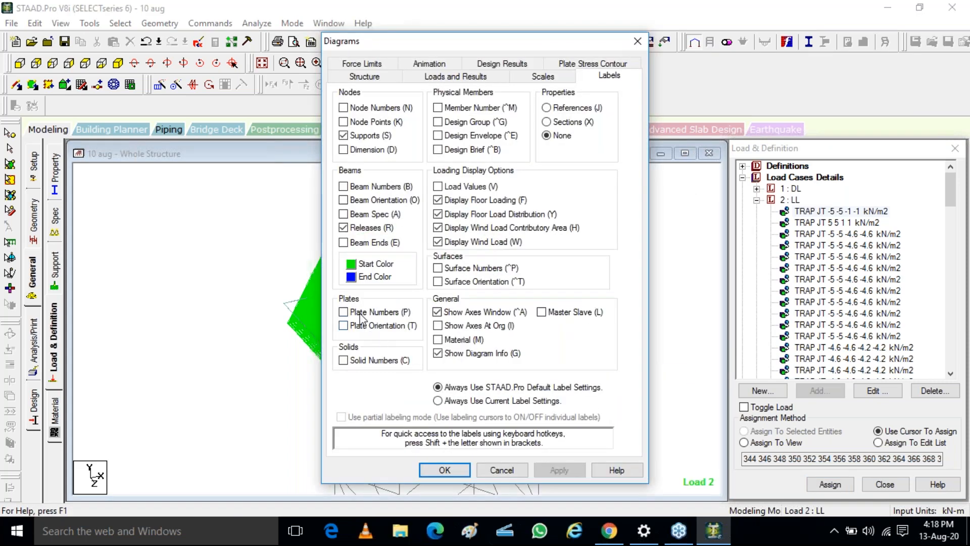
left_click(400, 328)
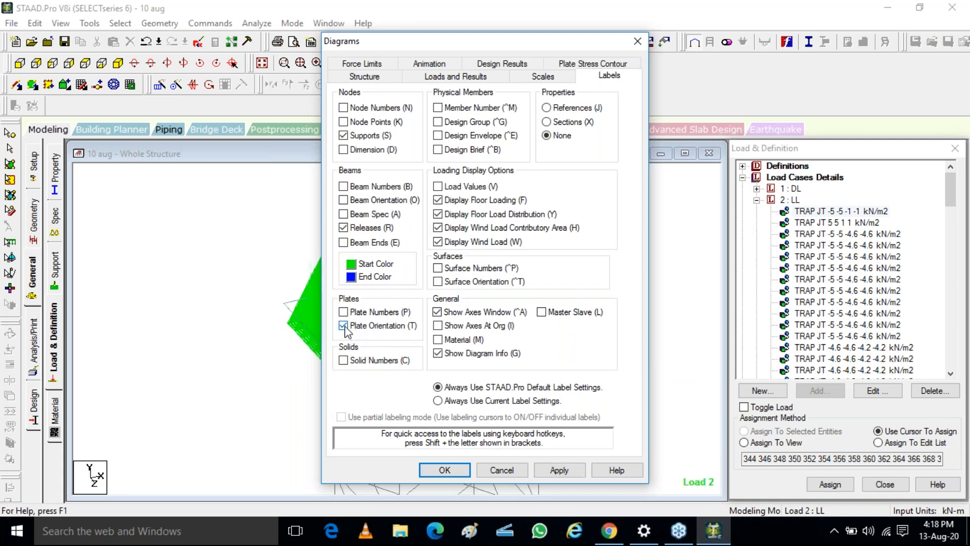
left_click(559, 470)
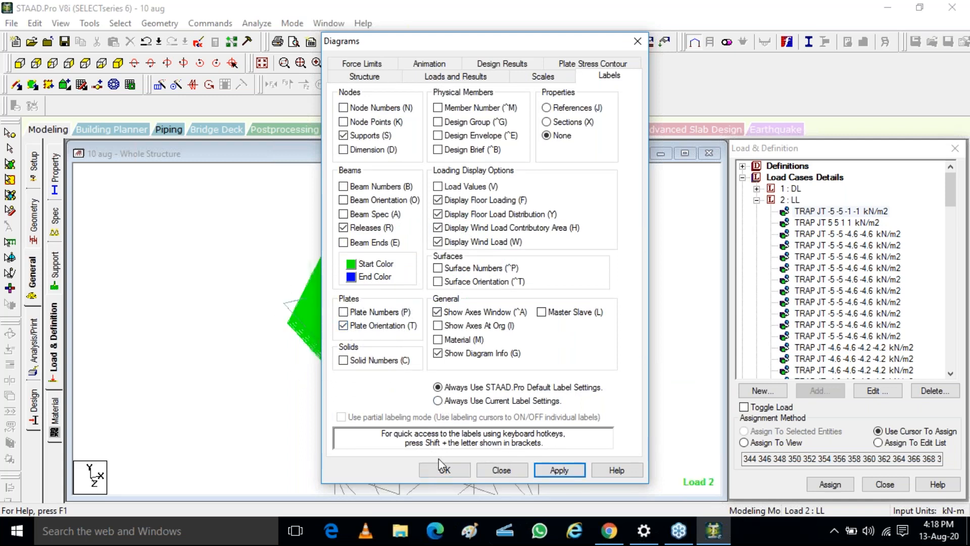
left_click(450, 472)
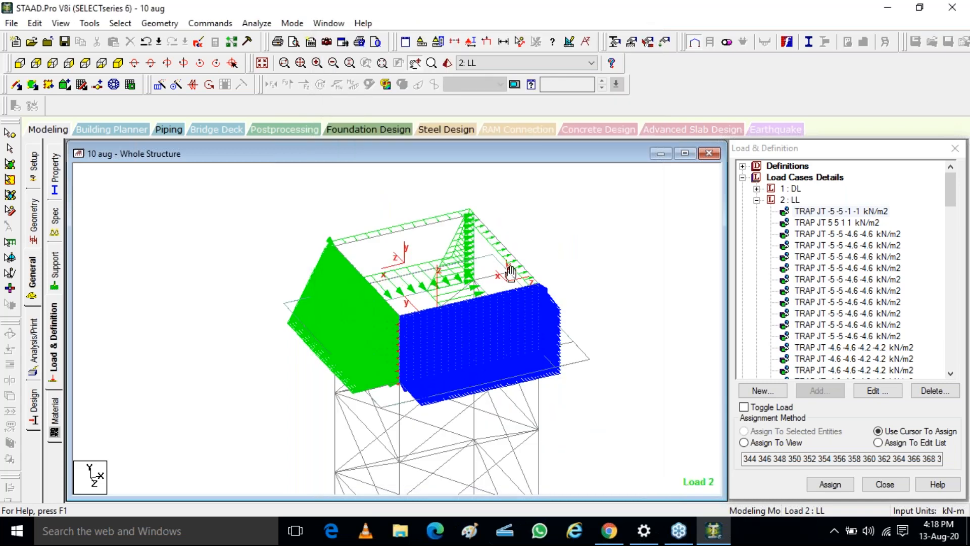
Step: Review the pressure direction of the first -5 -5 -1 -1 load and save the model file
left_click(809, 212)
double_click(809, 212)
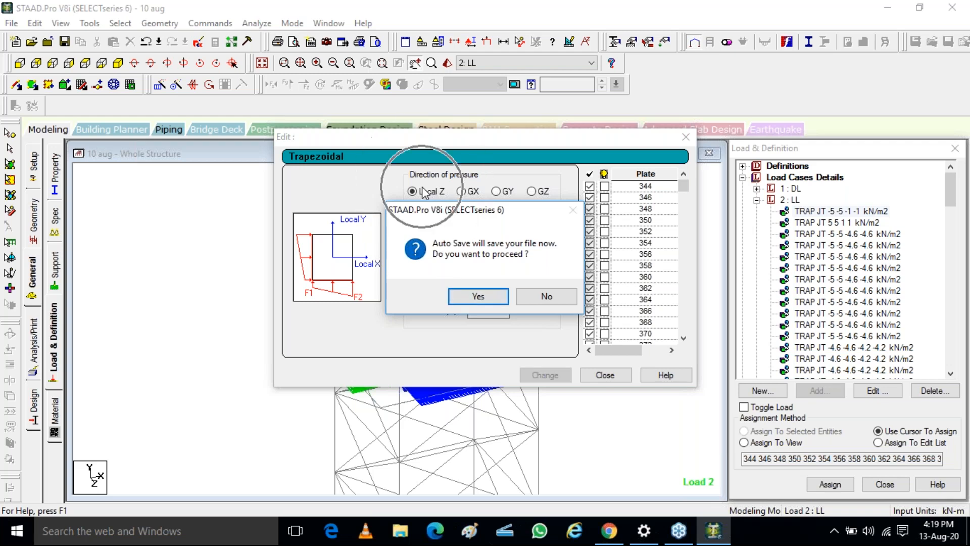
left_click(470, 296)
left_click(397, 283)
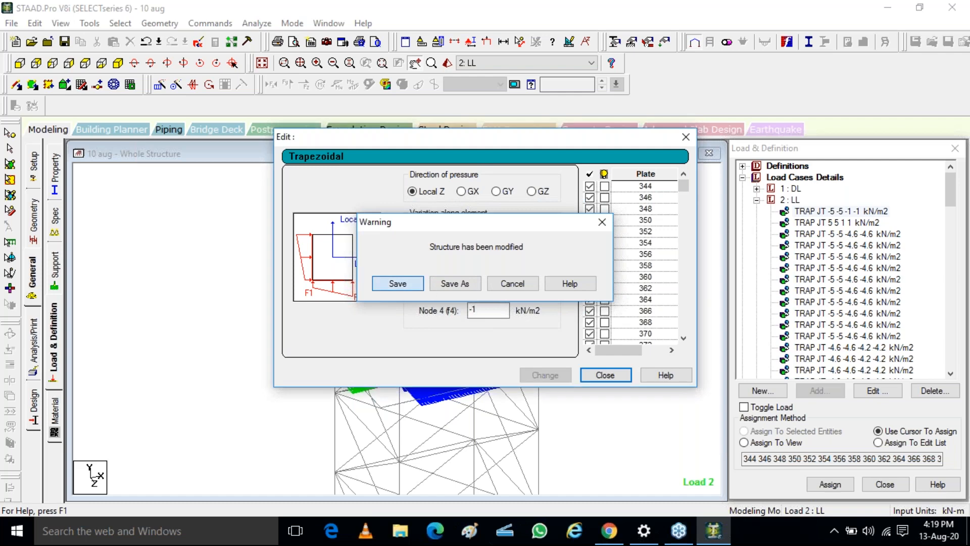
left_click(685, 136)
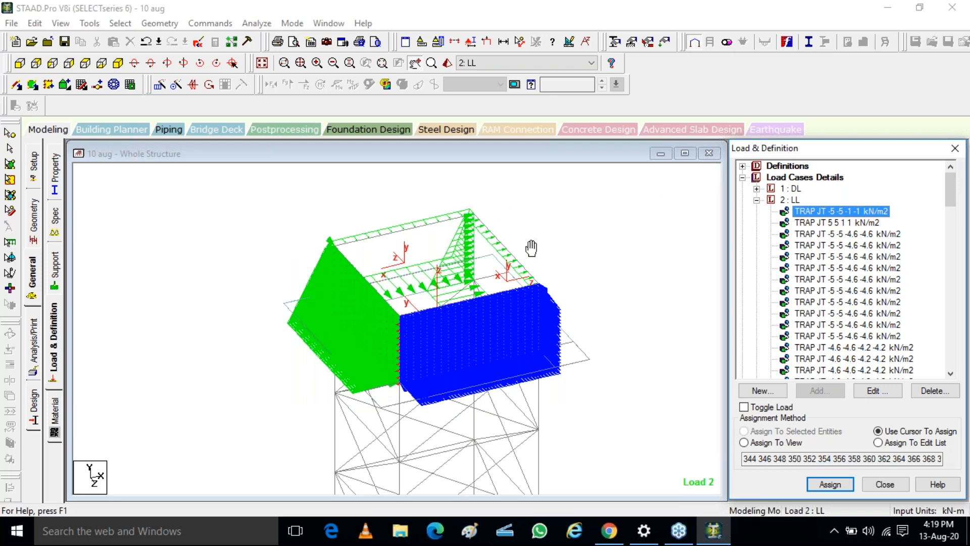
Step: Inspect the load directions and plate axes on the tank walls in plan view
key("ctrl")
key("ctrl")
left_click(103, 63)
scroll(401, 328, "down", 2)
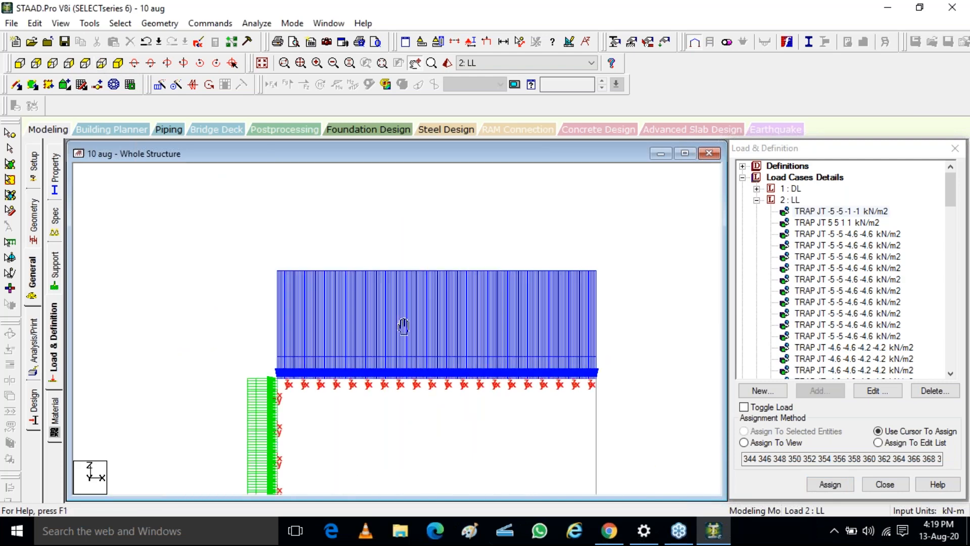
scroll(400, 322, "down", 3)
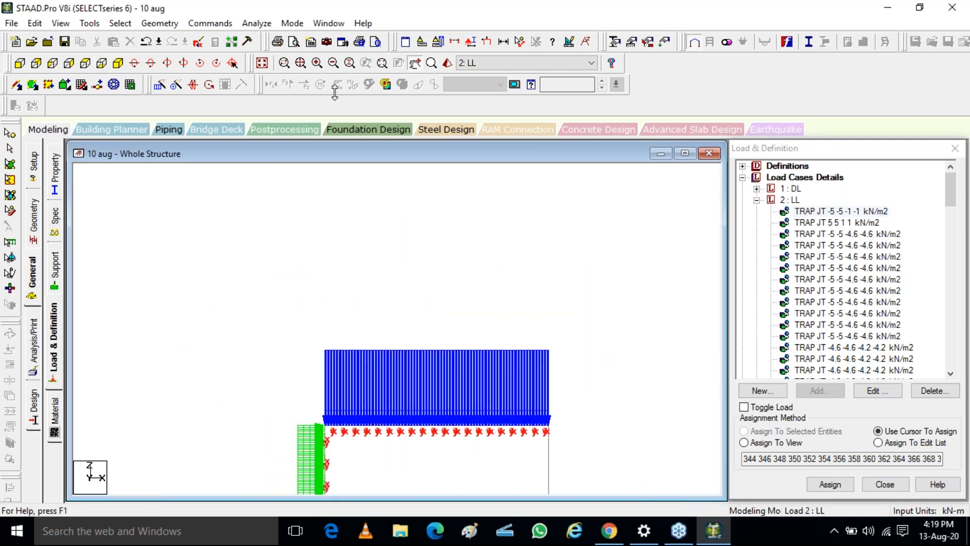
left_click(261, 62)
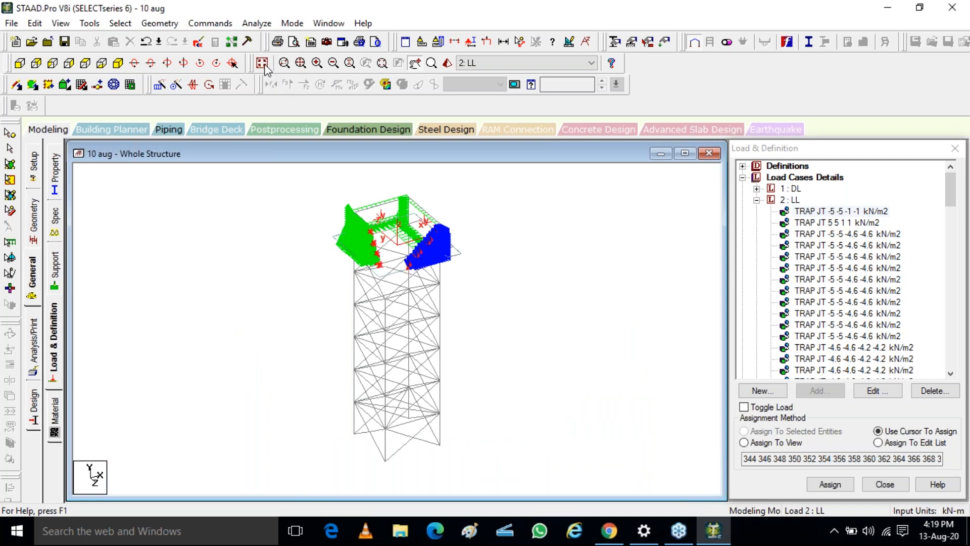
left_click(103, 64)
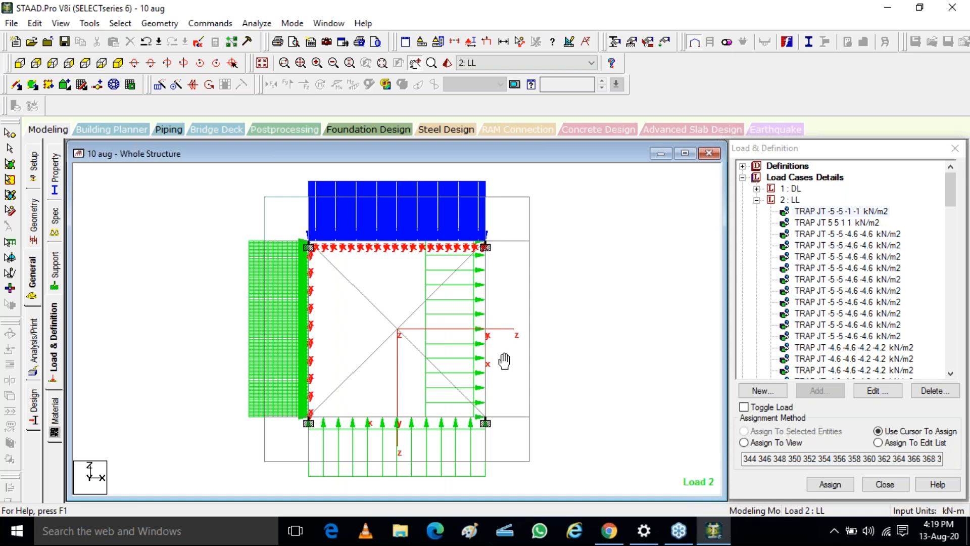
Step: Highlight individual trapezoidal loads in plan view and review the definition of the -5 -5 -4.6 -4.6 load on plate 208
left_click(952, 54)
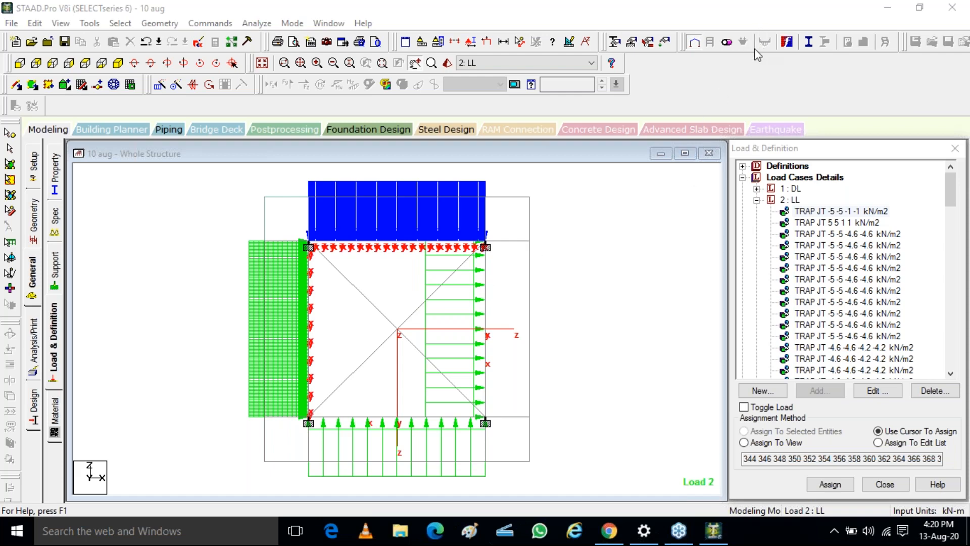
left_click(808, 246)
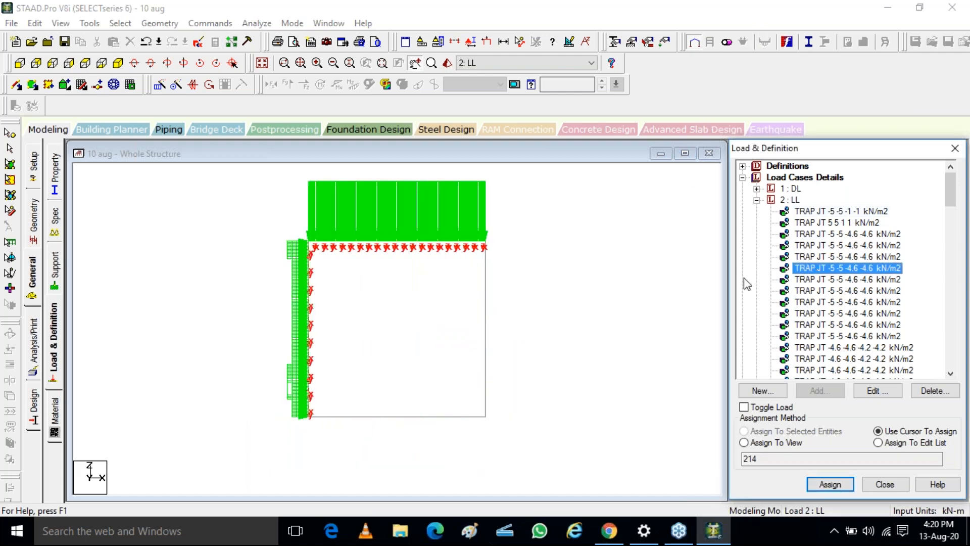
left_click(834, 211)
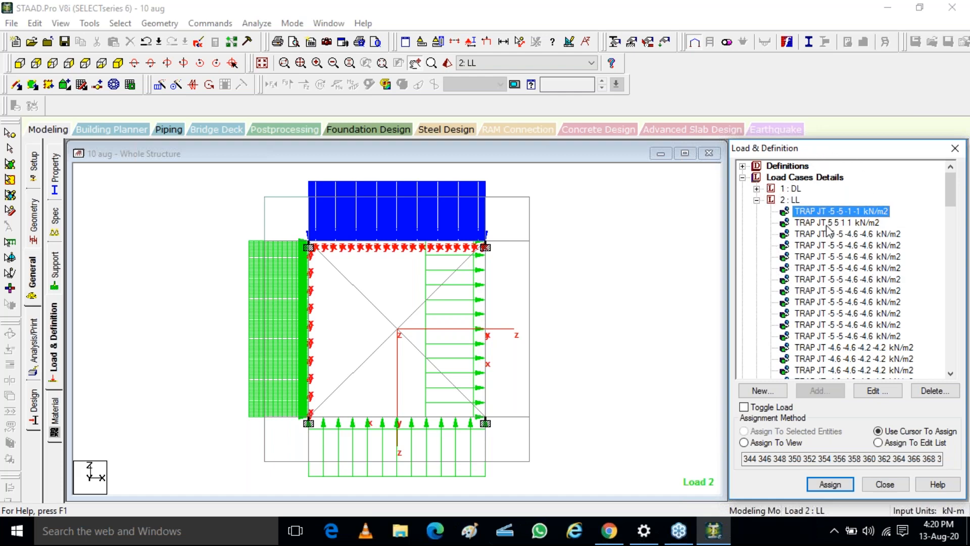
left_click(840, 234)
double_click(838, 239)
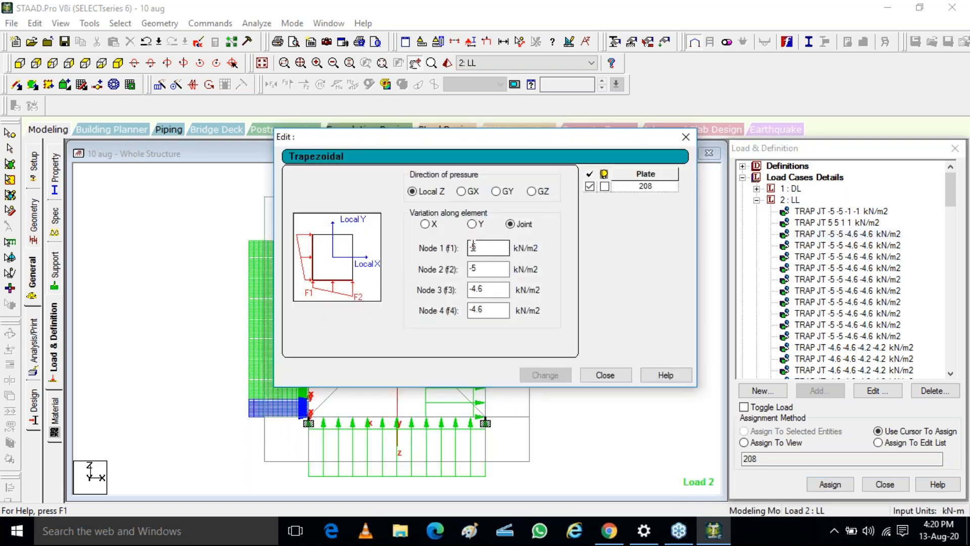
left_click(686, 136)
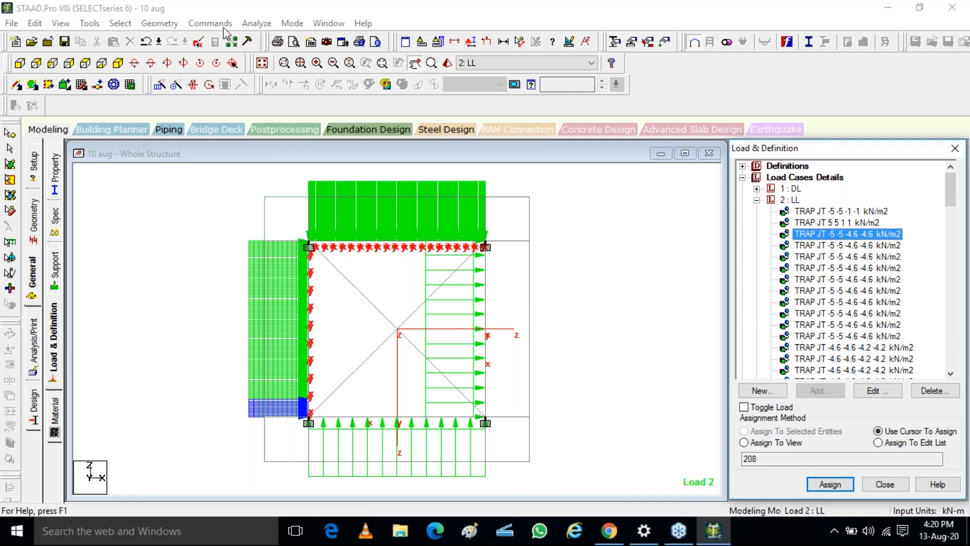
left_click(171, 22)
mouse_move(214, 23)
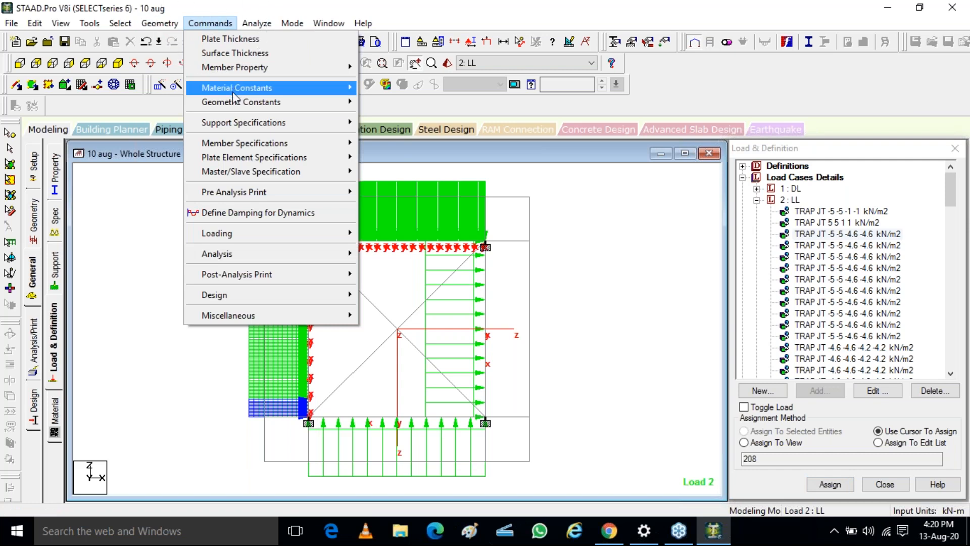
mouse_move(235, 102)
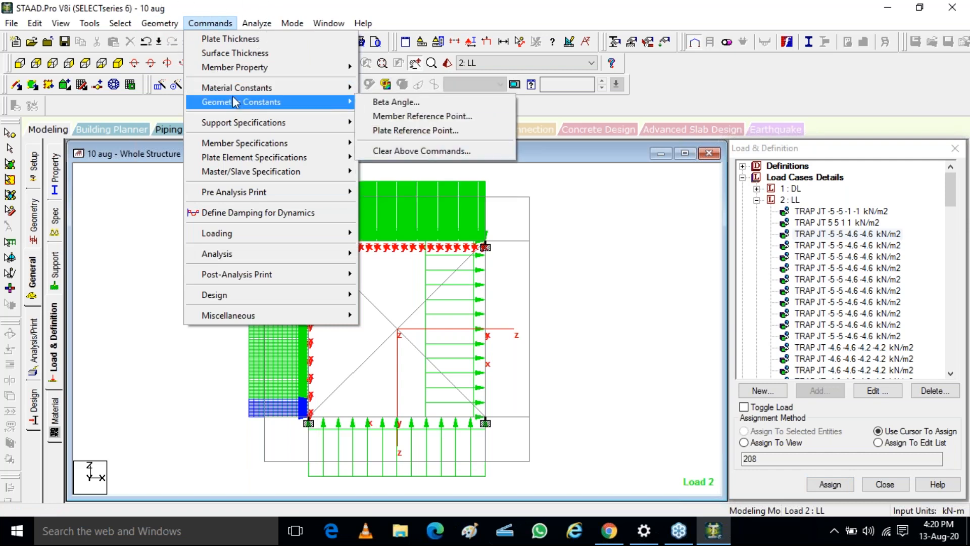
left_click(400, 130)
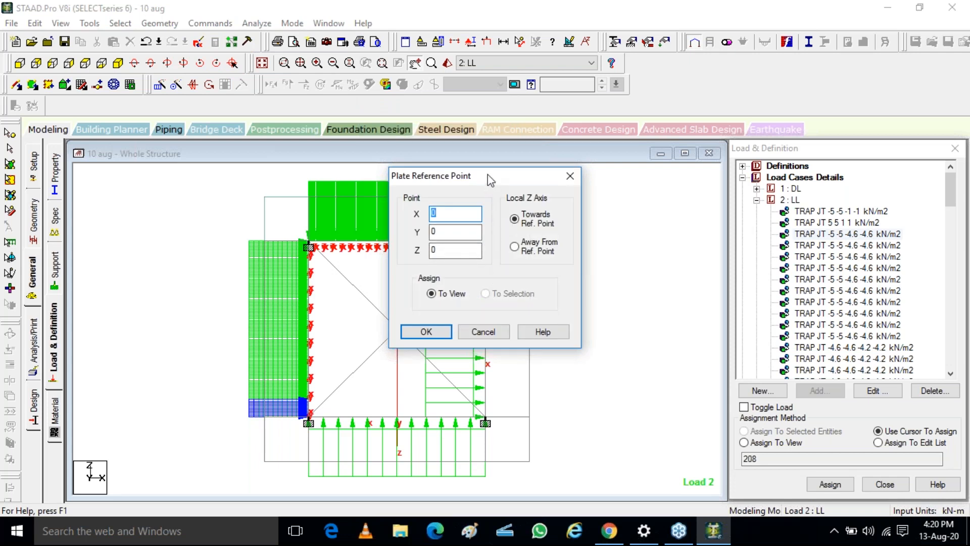
left_click_drag(503, 179, 652, 158)
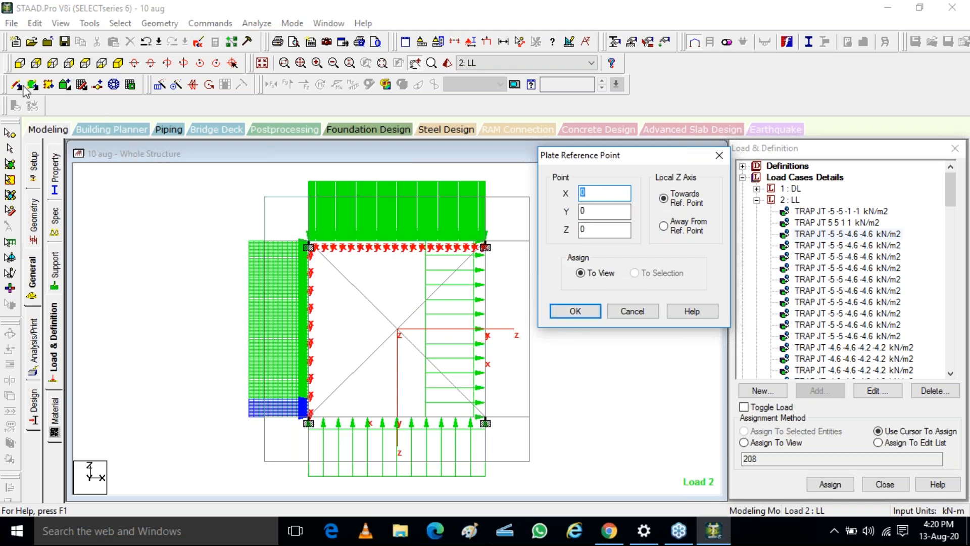
left_click(117, 63)
left_click(718, 156)
Step: Look up the coordinates of the node at the bottom of the tank's front corner in isometric view
left_click(118, 63)
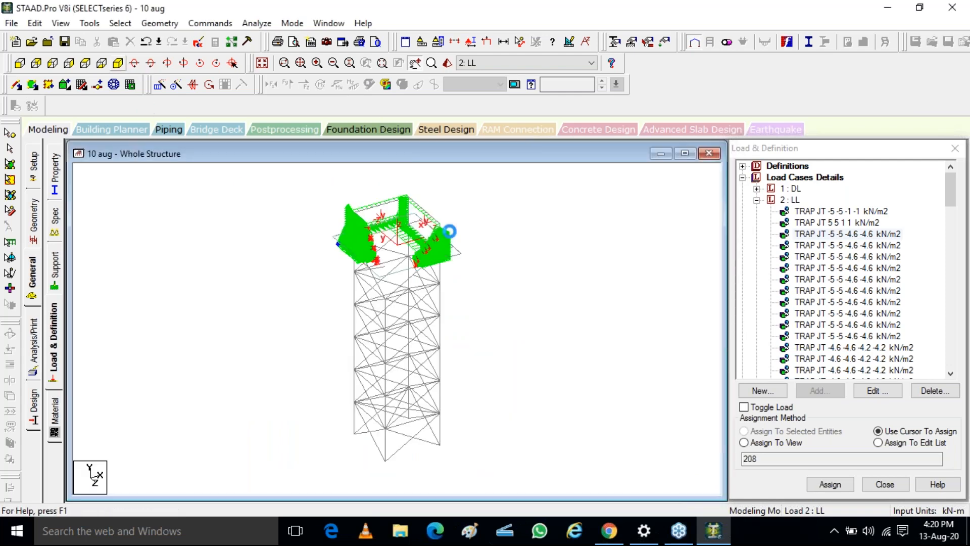
scroll(389, 329, "up", 2)
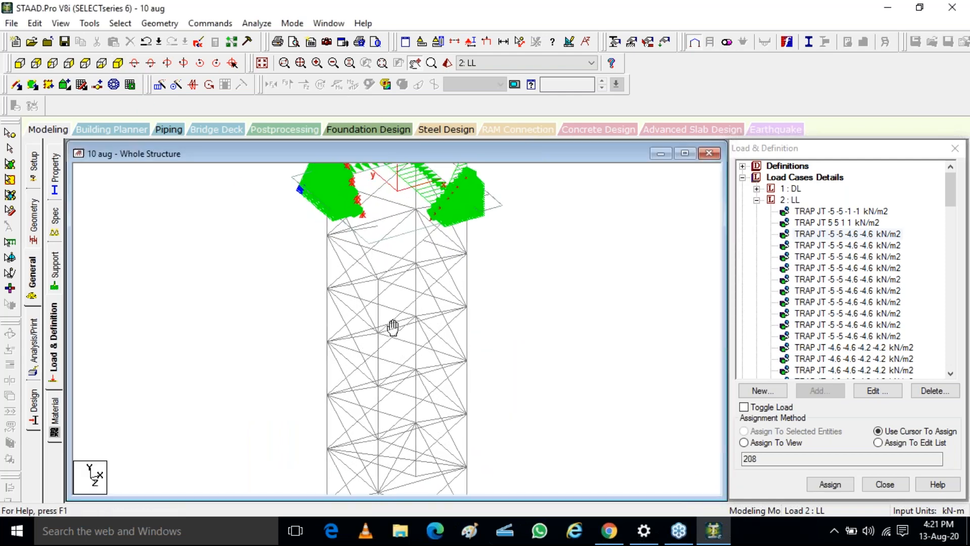
left_click_drag(395, 215, 429, 355)
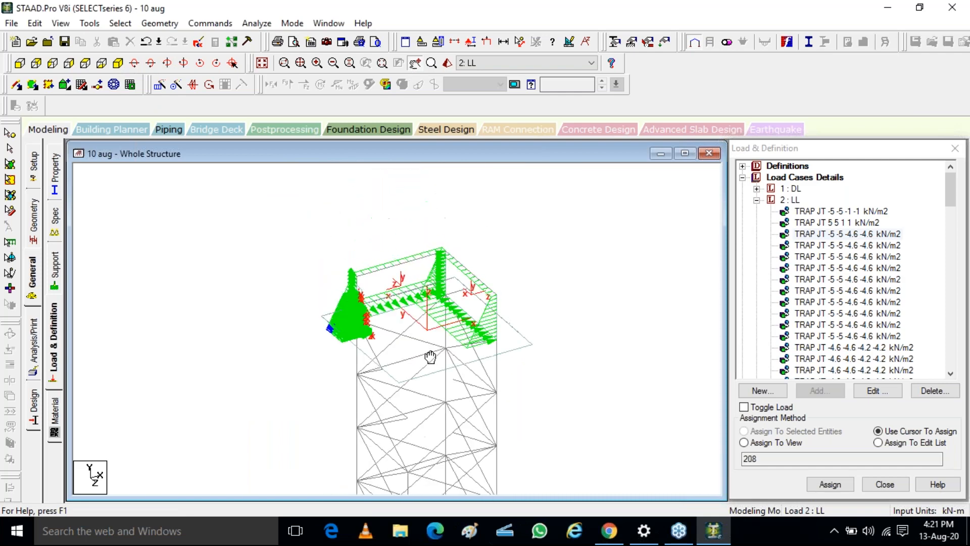
scroll(438, 331, "up", 2)
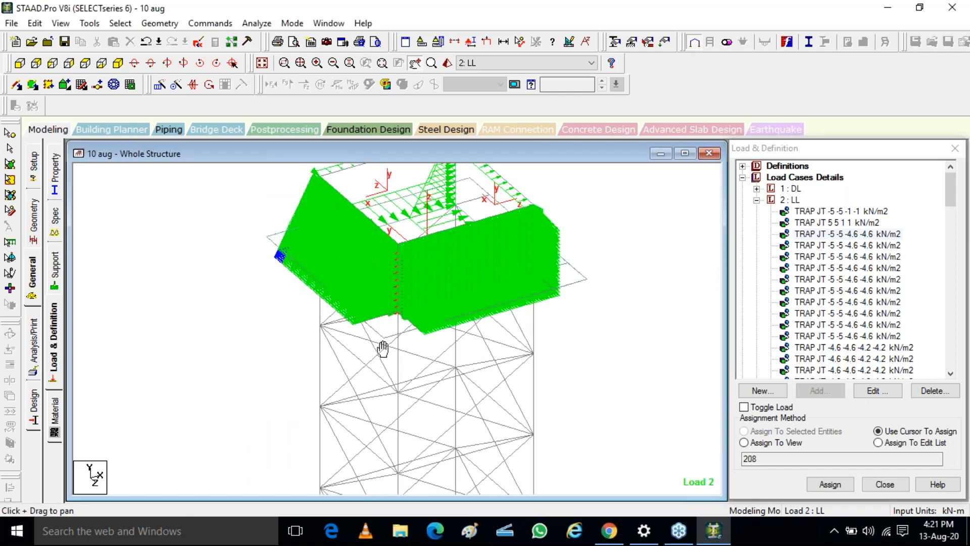
left_click(10, 133)
scroll(406, 247, "down", 1)
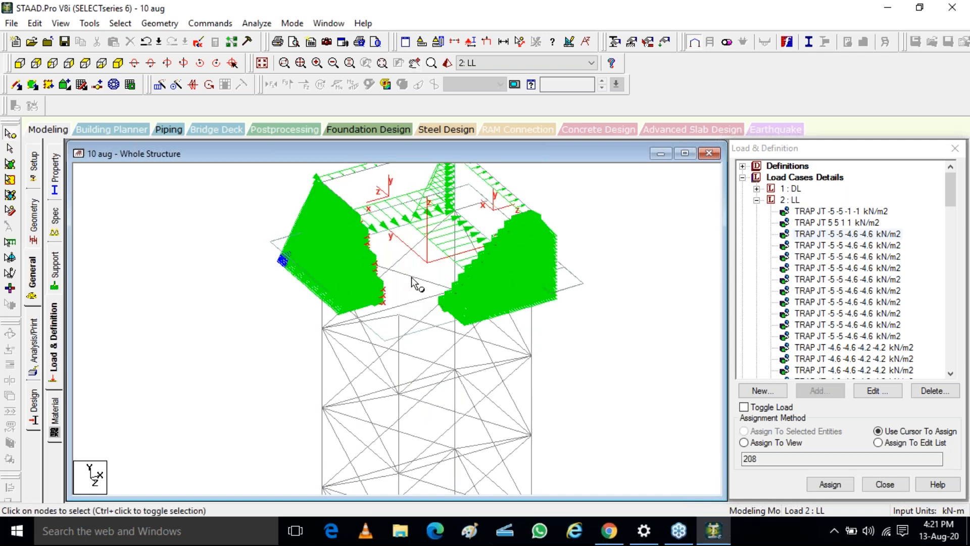
left_click(397, 318)
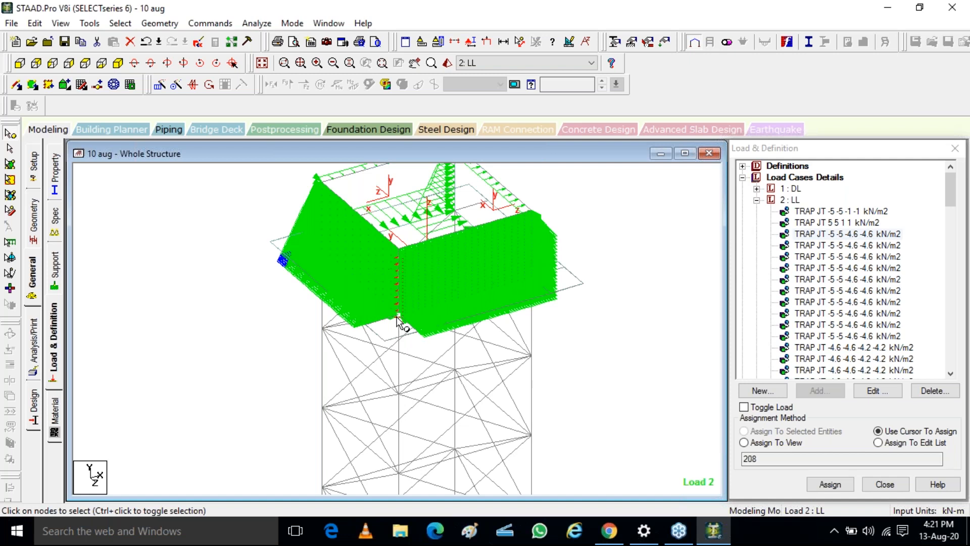
double_click(397, 318)
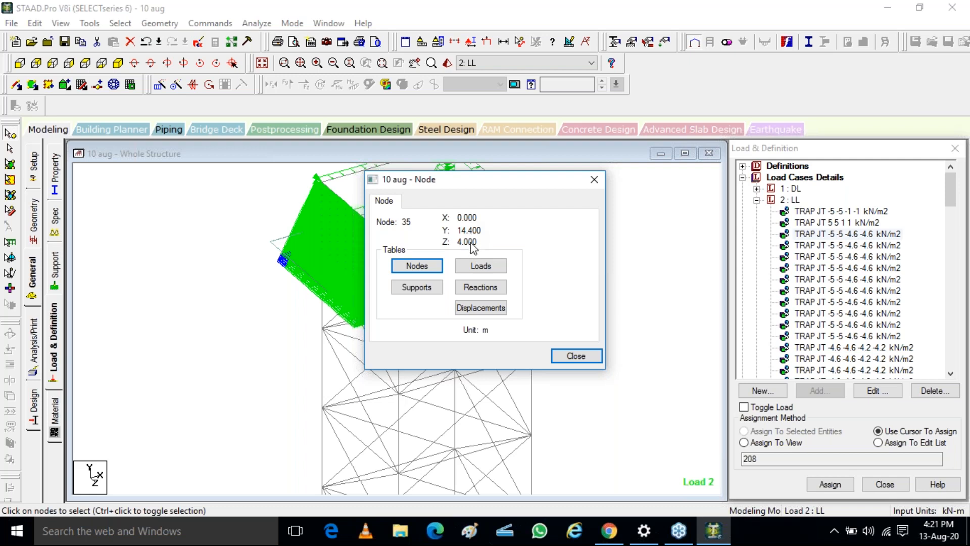
left_click_drag(495, 181, 813, 191)
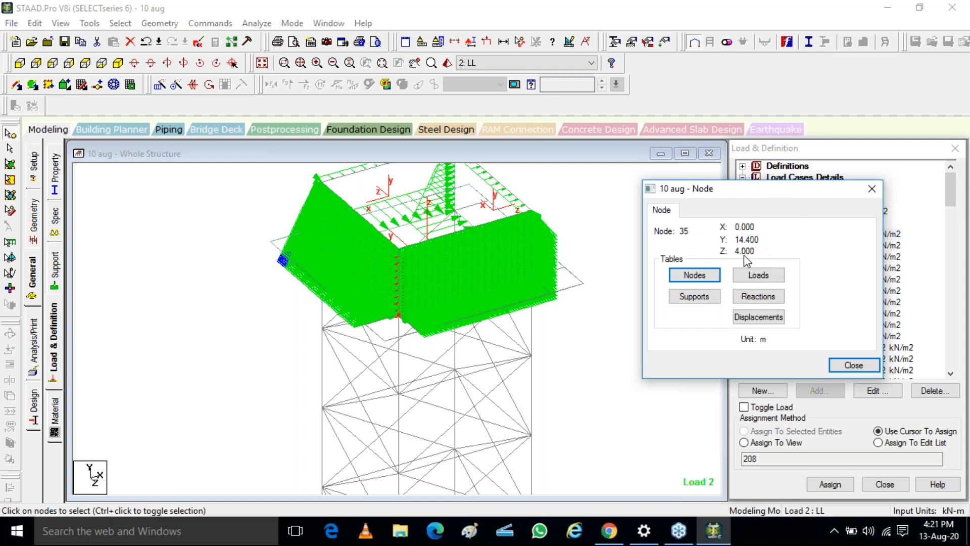
left_click(853, 365)
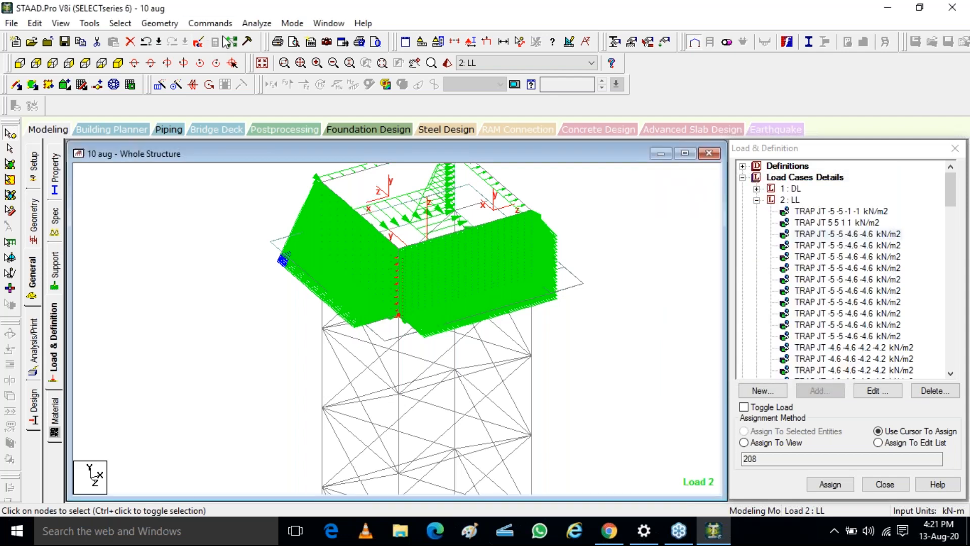
Step: Assign a plate reference point to all plates in view to reorient their local Z axes
left_click(159, 23)
mouse_move(210, 23)
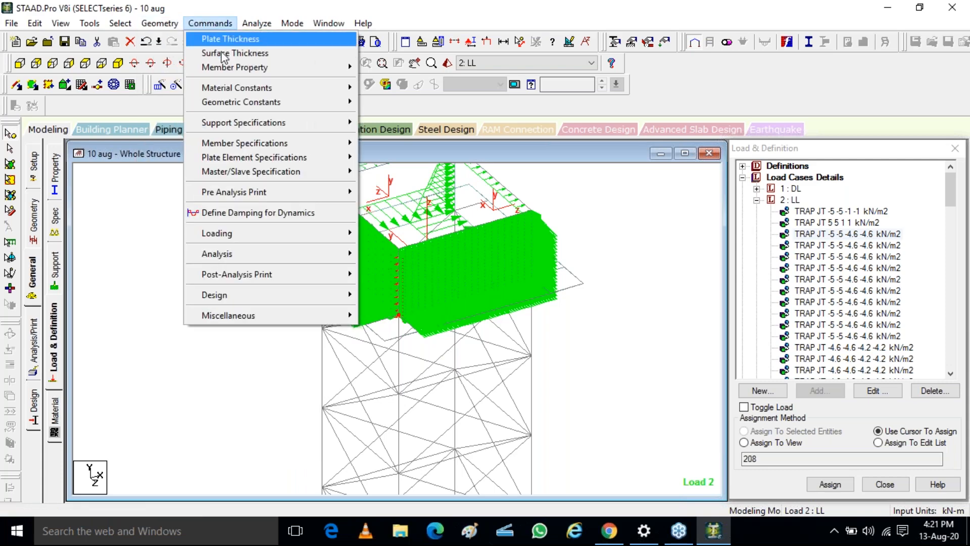
mouse_move(282, 101)
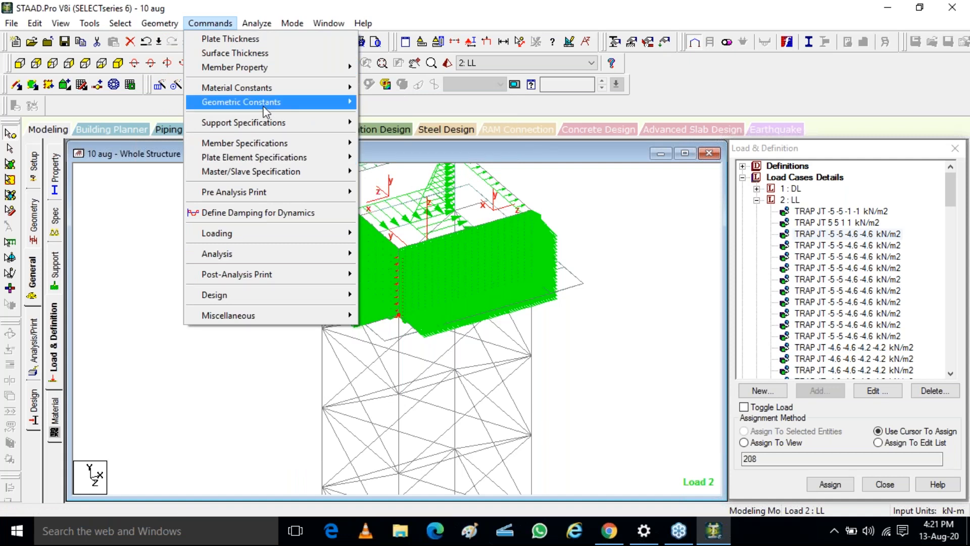
mouse_move(301, 72)
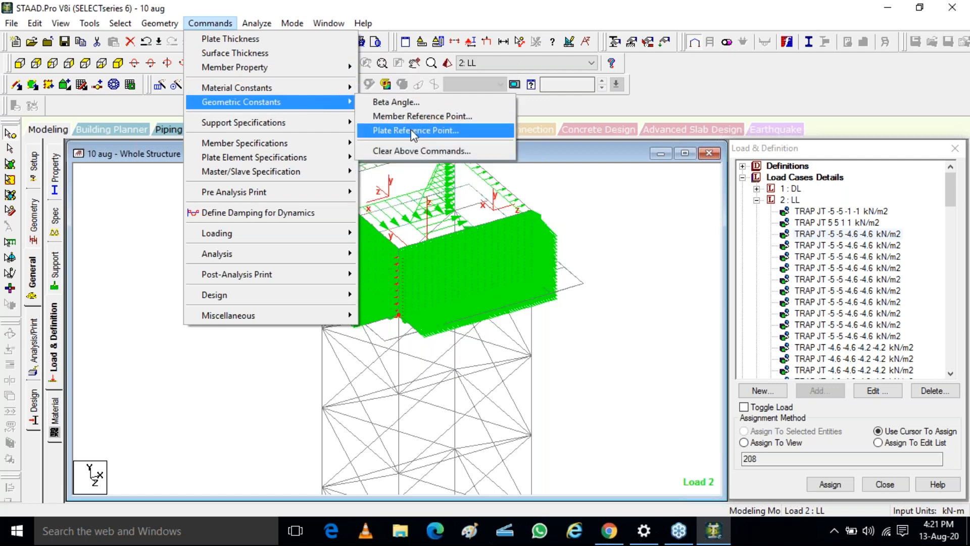
left_click(410, 130)
type("4")
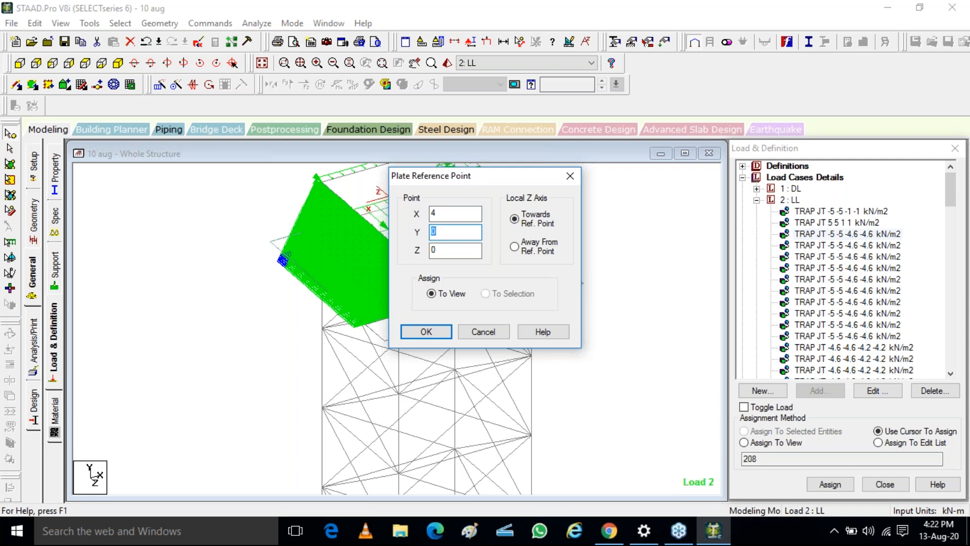
key("Tab")
left_click_drag(457, 215, 399, 216)
left_click(426, 332)
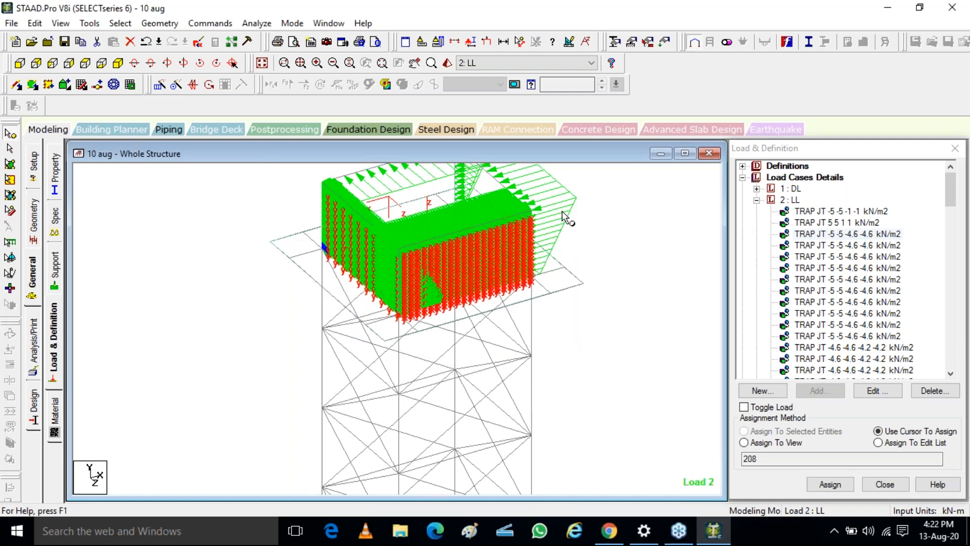
Step: Examine the directions of the load case LL plate loads on the tank walls in front, rotated and isometric views
key("Left")
key("Left")
key("Left")
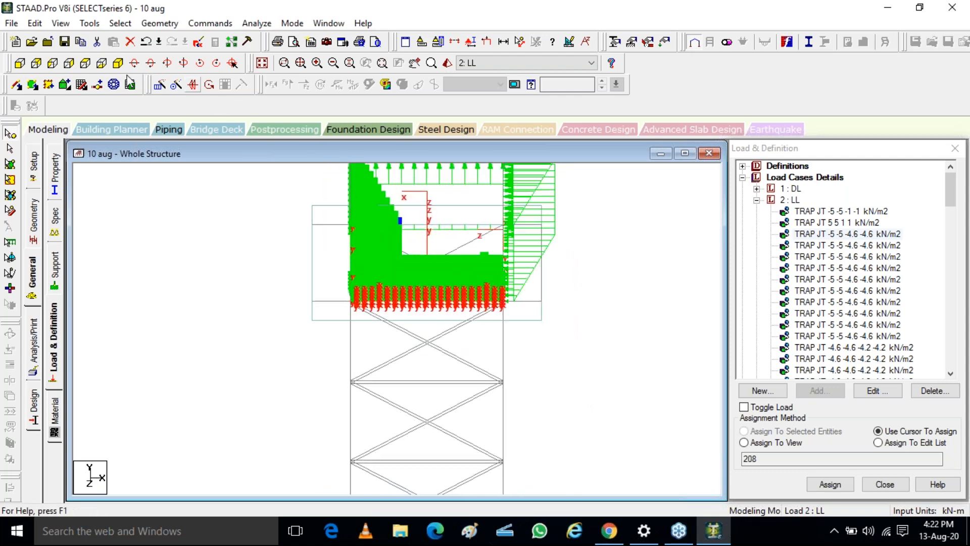
left_click(20, 63)
scroll(526, 319, "down", 3)
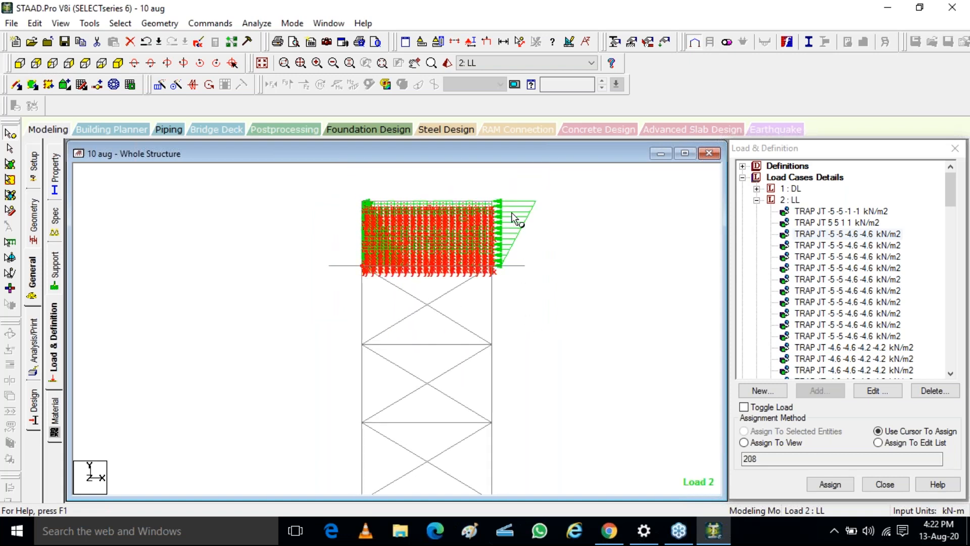
key("Left")
key("Left")
key("Left")
key("Left")
key("Left")
key("Left")
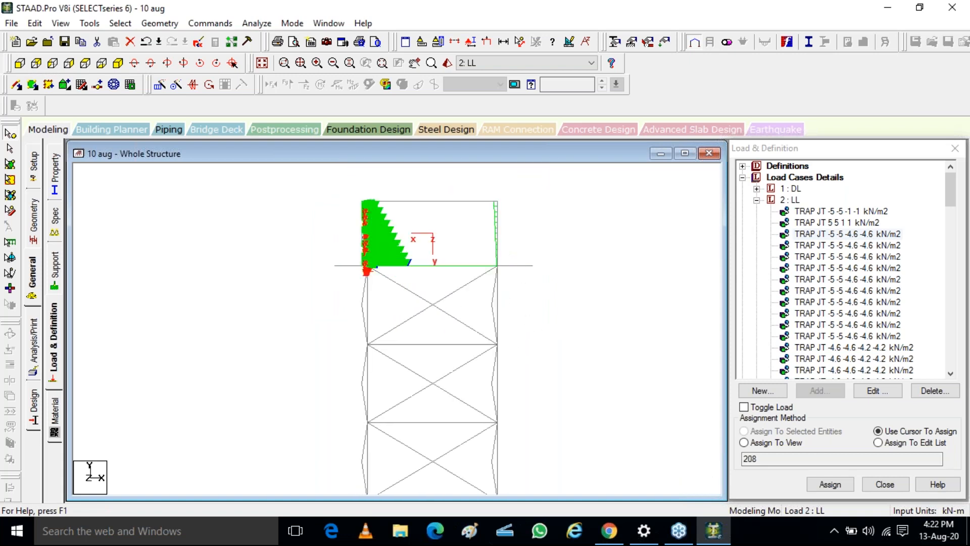
key("Left")
key("Left")
key("Left")
key("Left")
key("Left")
key("Left")
key("Left")
key("Left")
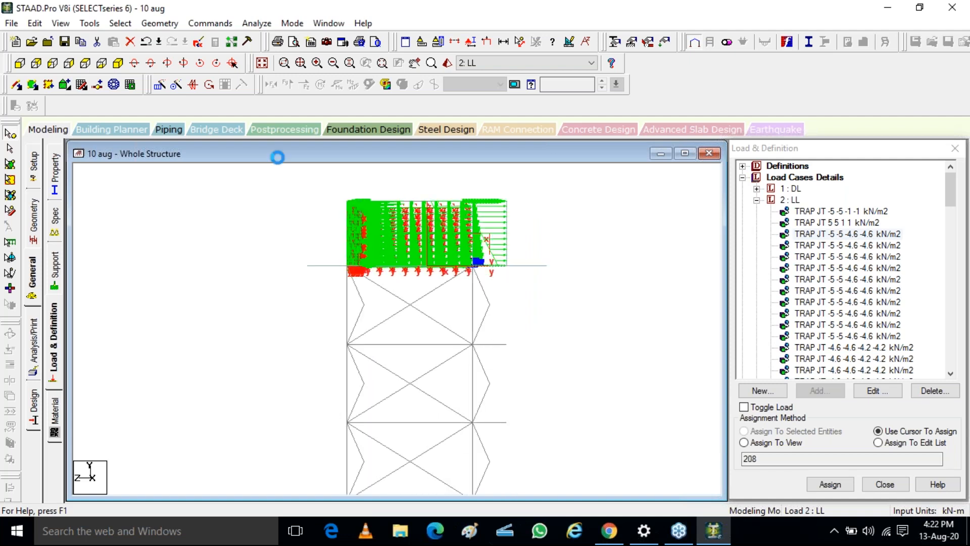
left_click(117, 63)
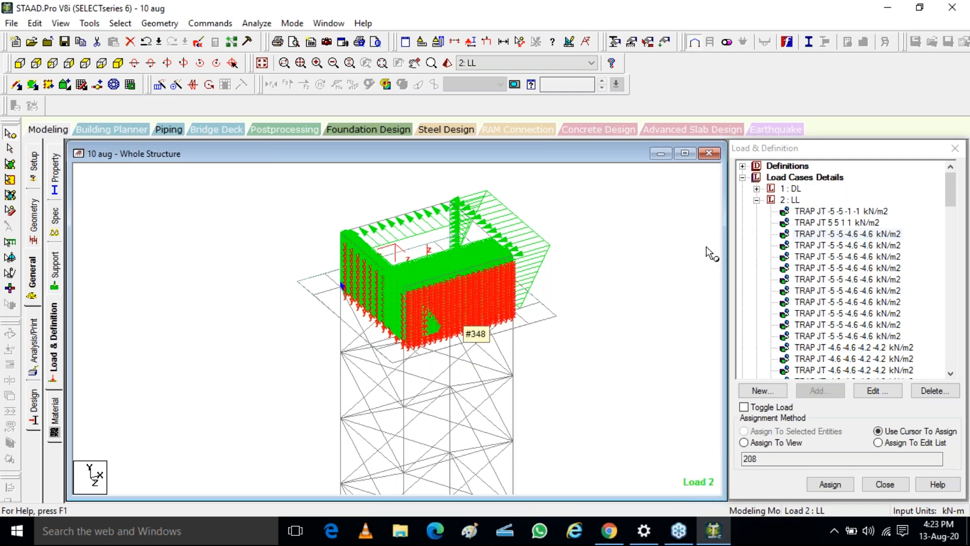
left_click(967, 48)
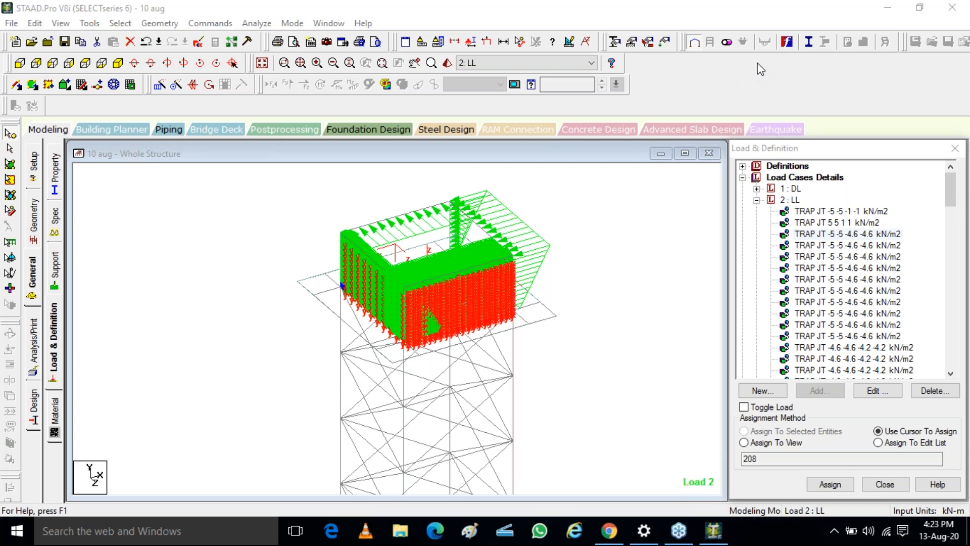
Step: Start the Structure Wizard and open the parameters of the Cylindrical Surface prototype from the Surface/Plate Models
scroll(450, 392, "down", 4)
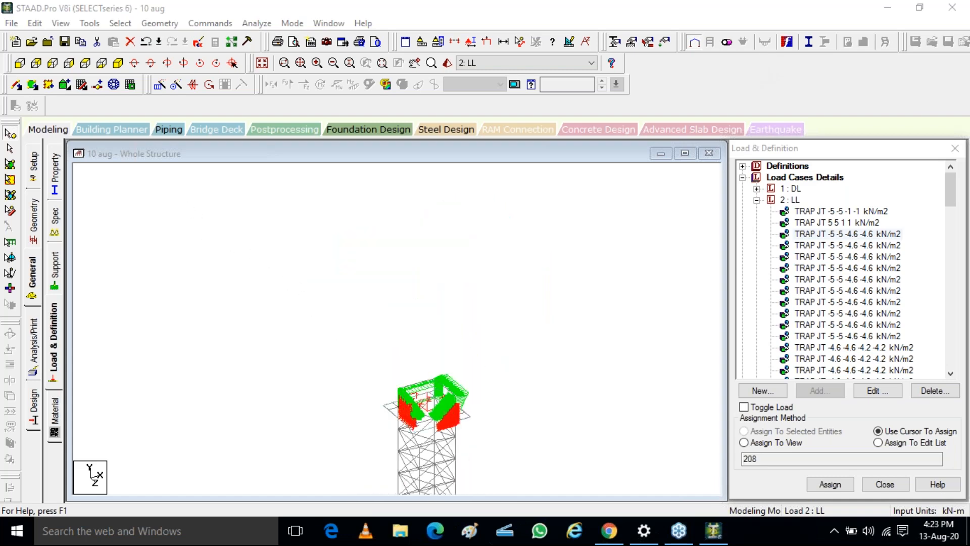
left_click(158, 23)
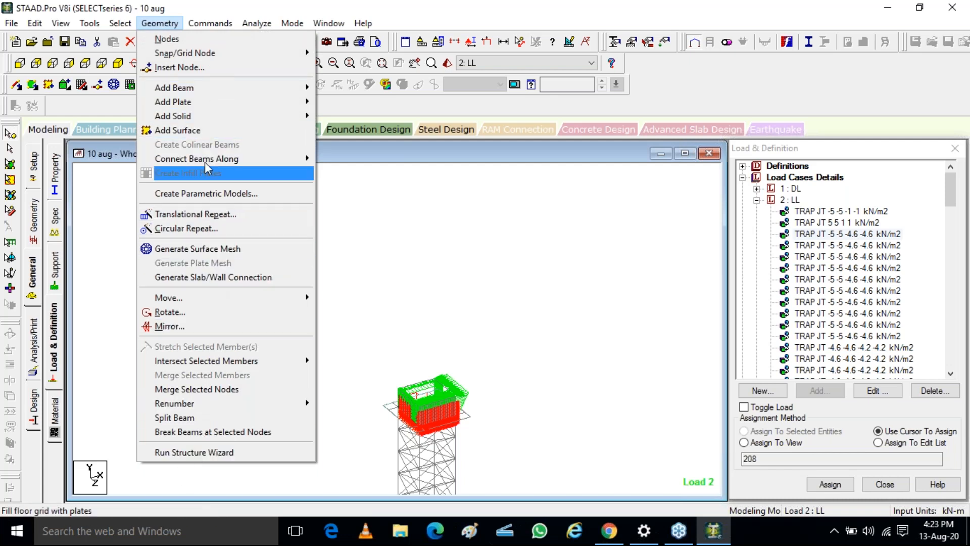
left_click(194, 452)
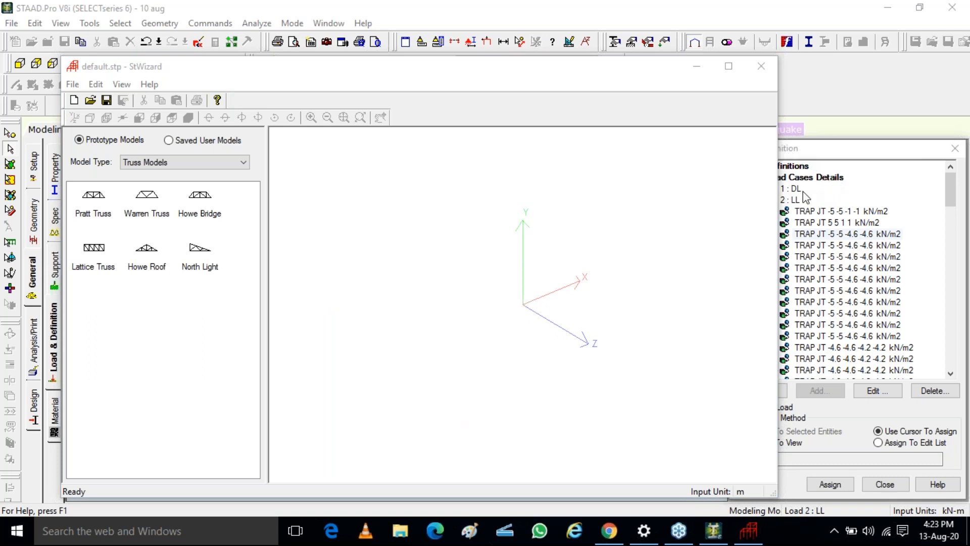
left_click(775, 190)
left_click(243, 163)
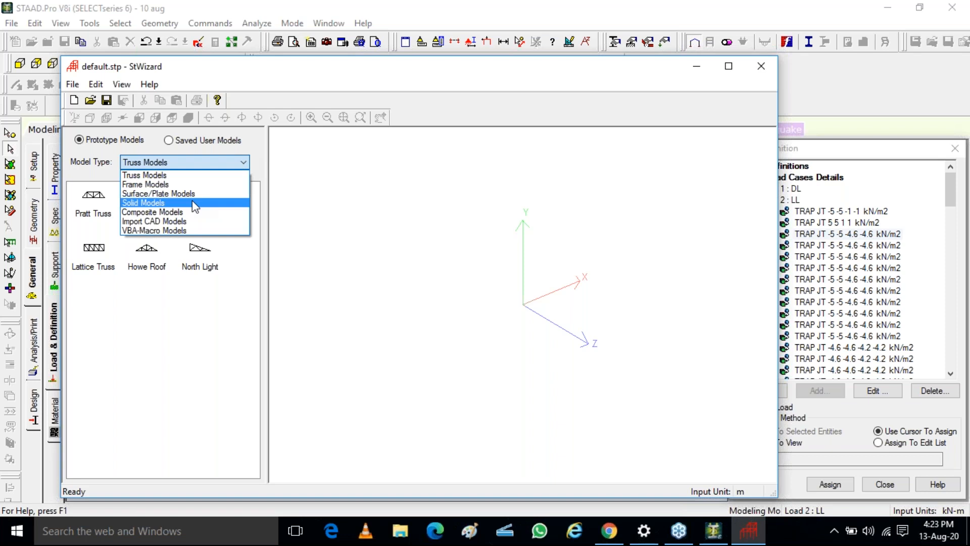
left_click(184, 195)
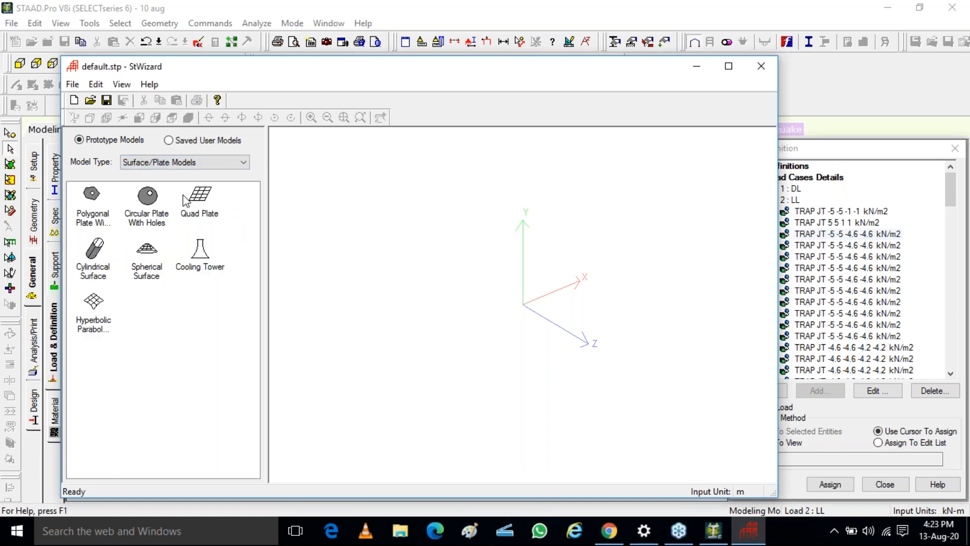
left_click(98, 266)
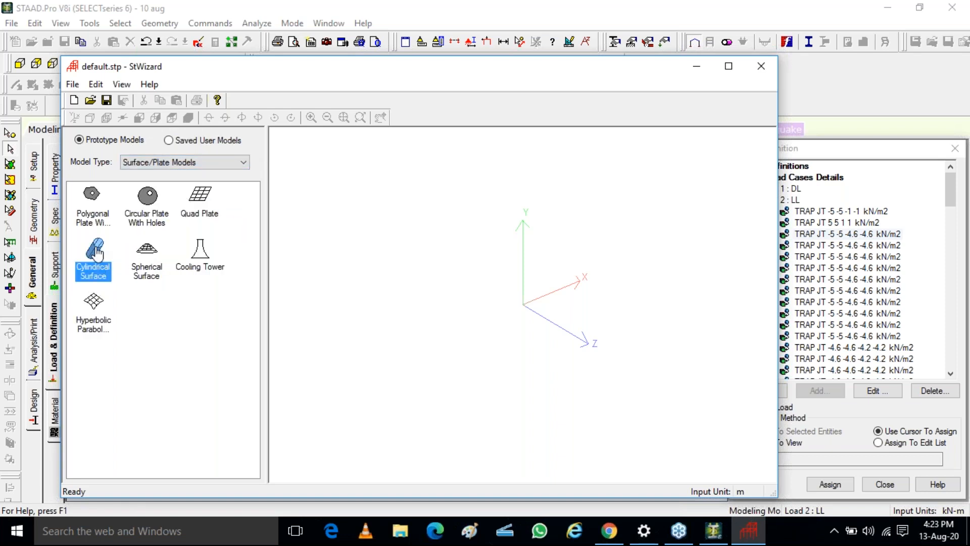
double_click(96, 248)
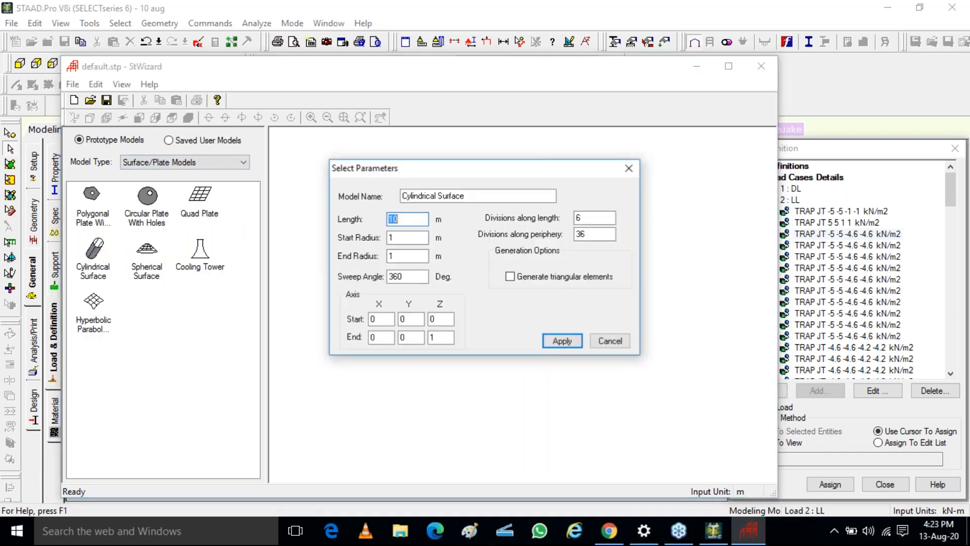
Step: Generate a 10 m long cylindrical surface with 1 m radii, 360° sweep, 6 × 36 divisions and its axis along Y
left_click(417, 277)
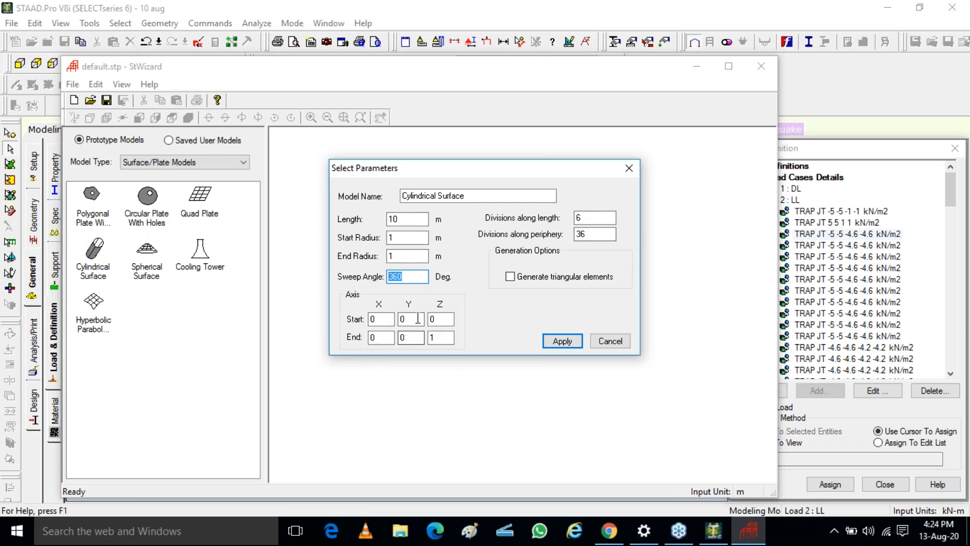
left_click(401, 338)
double_click(401, 338)
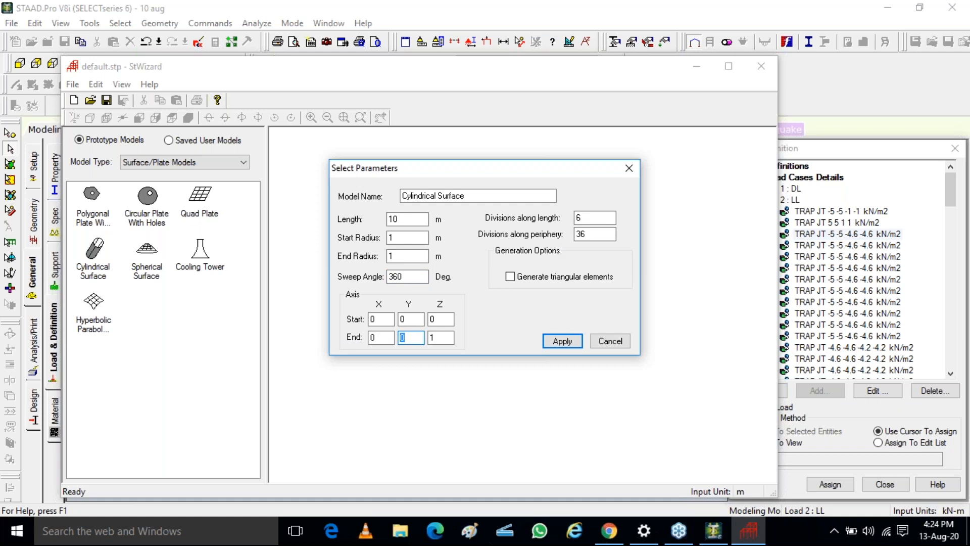
double_click(436, 336)
left_click(562, 340)
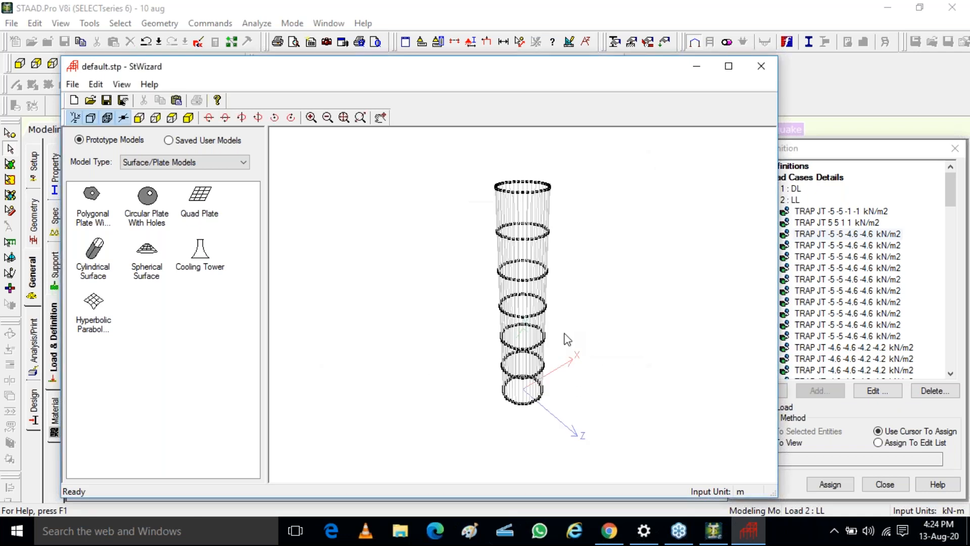
left_click_drag(516, 403, 683, 75)
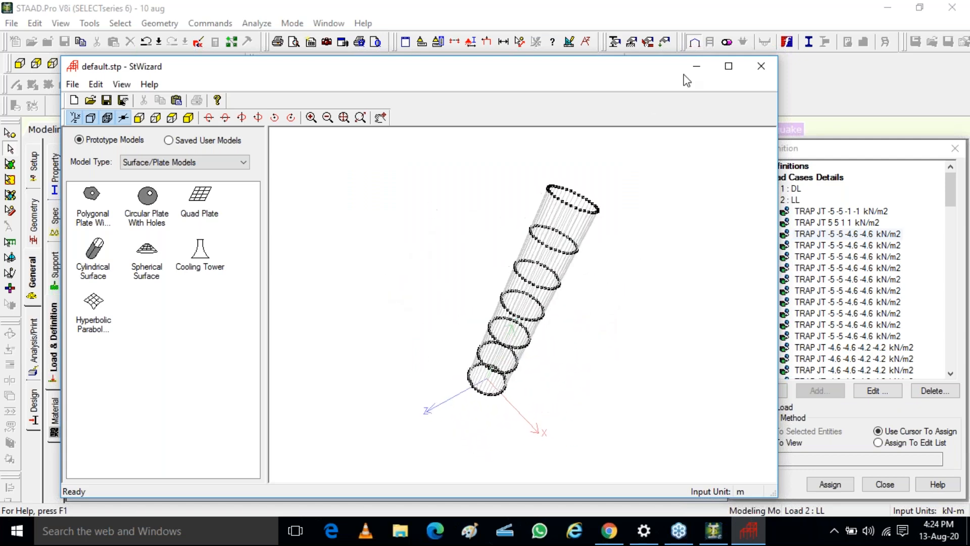
Step: Transfer the cylindrical surface into the structural model beside the tower and save the modified structure
left_click(750, 70)
left_click(535, 304)
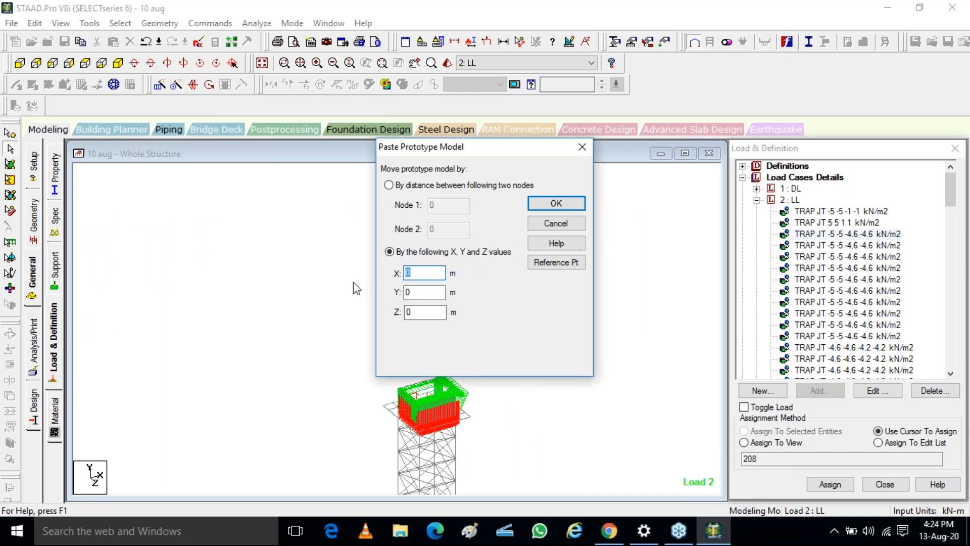
key("Return")
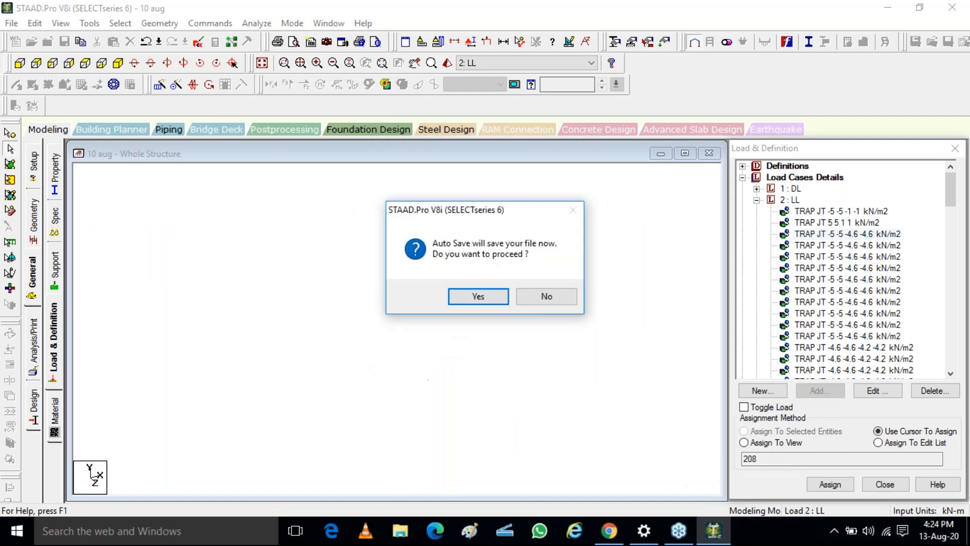
left_click(484, 297)
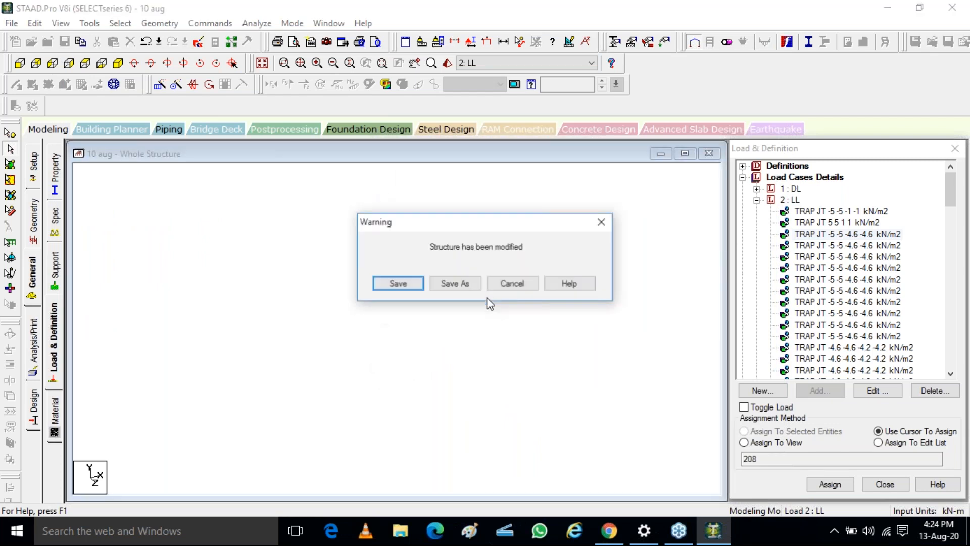
left_click(397, 283)
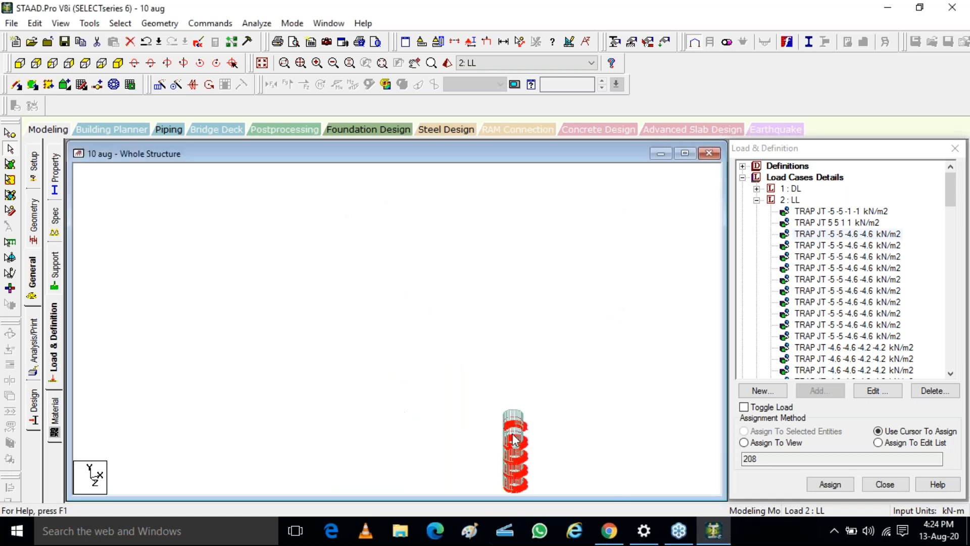
Step: Examine the local axes of the cylinder's plates around its circumference in a zoomed plan view
right_click(447, 278)
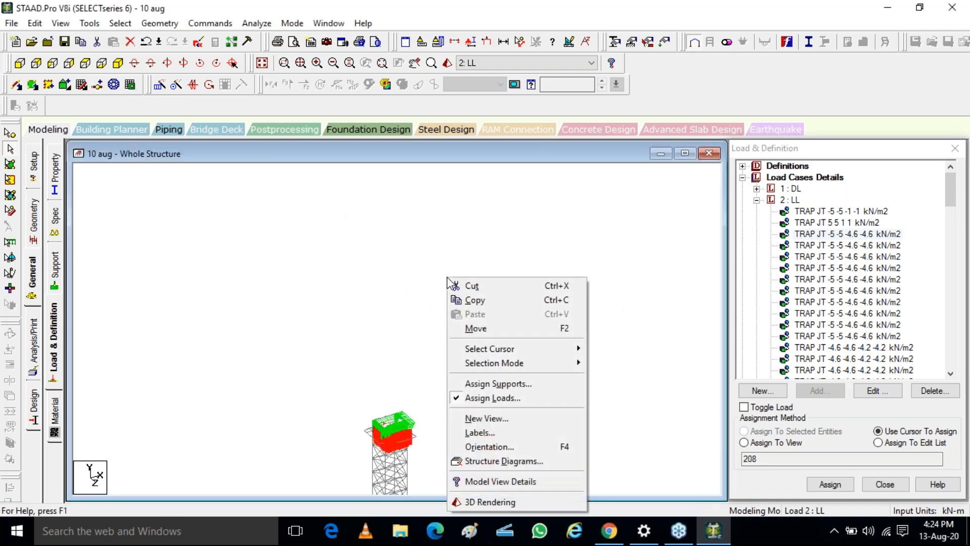
left_click(486, 502)
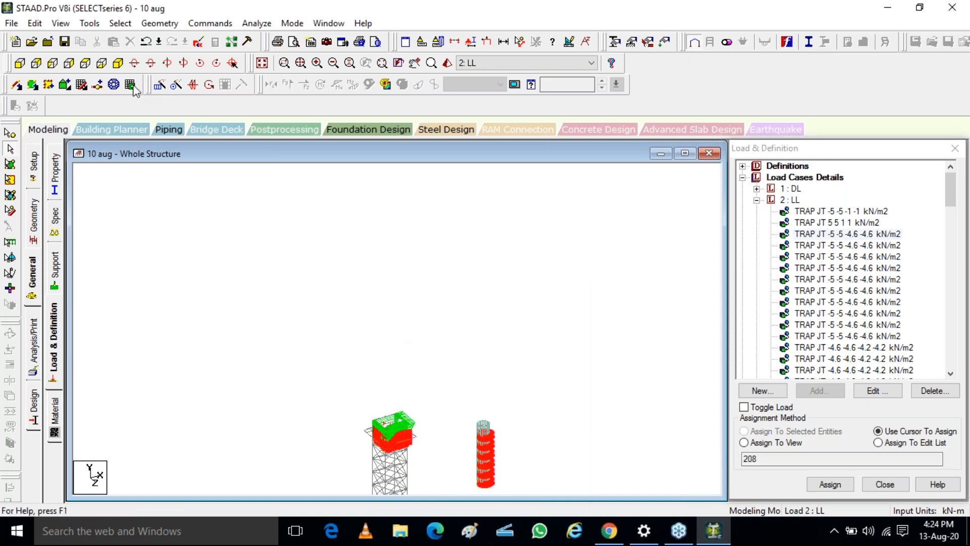
left_click(103, 62)
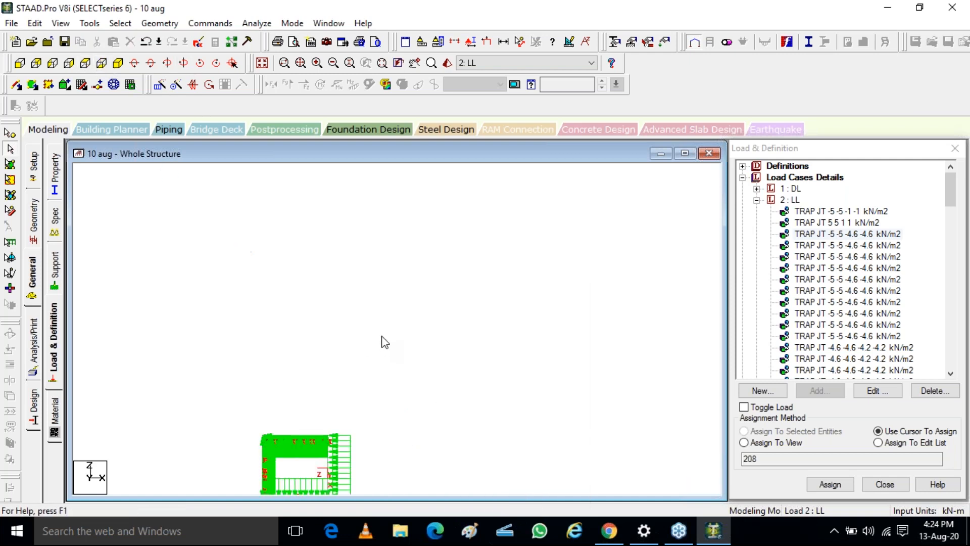
left_click_drag(250, 60, 273, 66)
left_click(264, 65)
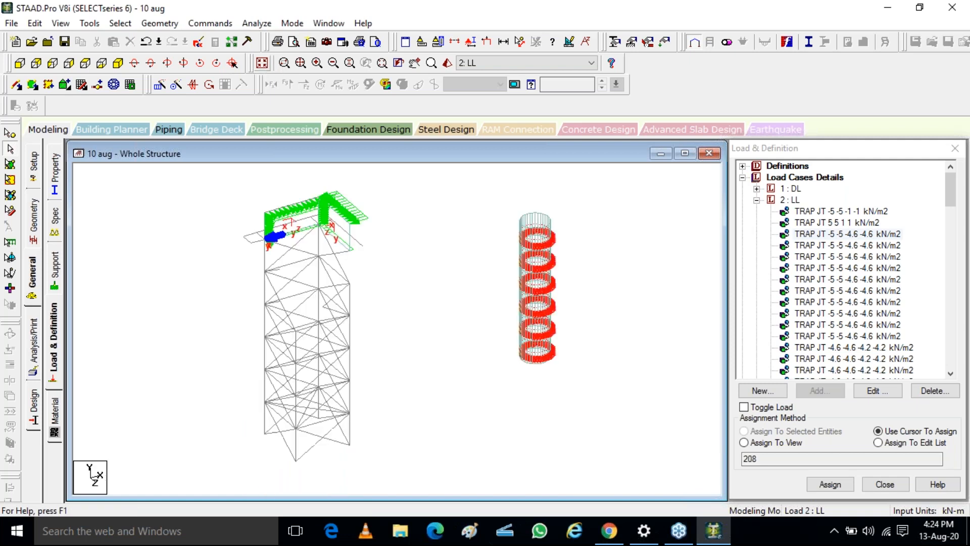
left_click(102, 63)
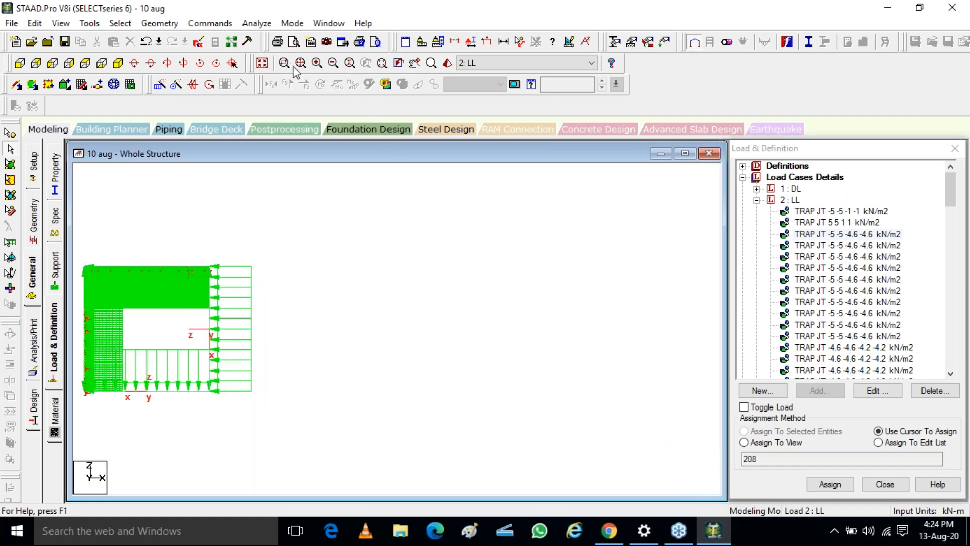
left_click(414, 64)
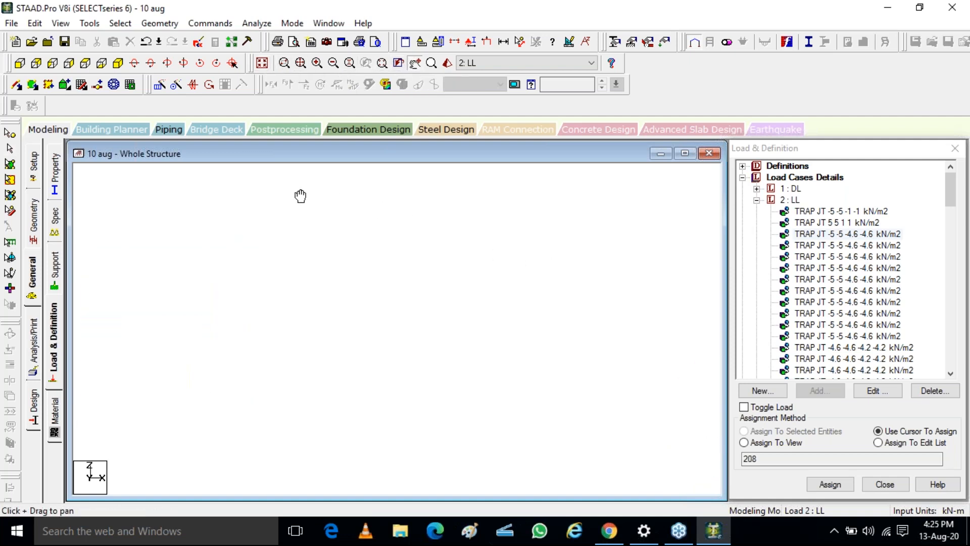
left_click(285, 64)
left_click_drag(420, 293, 524, 374)
left_click_drag(497, 259, 384, 176)
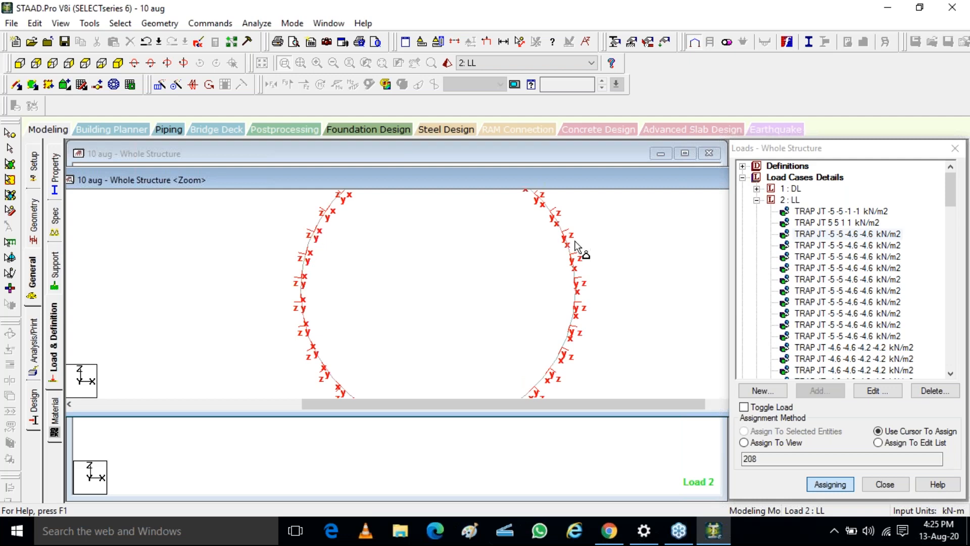
scroll(583, 346, "up", 1)
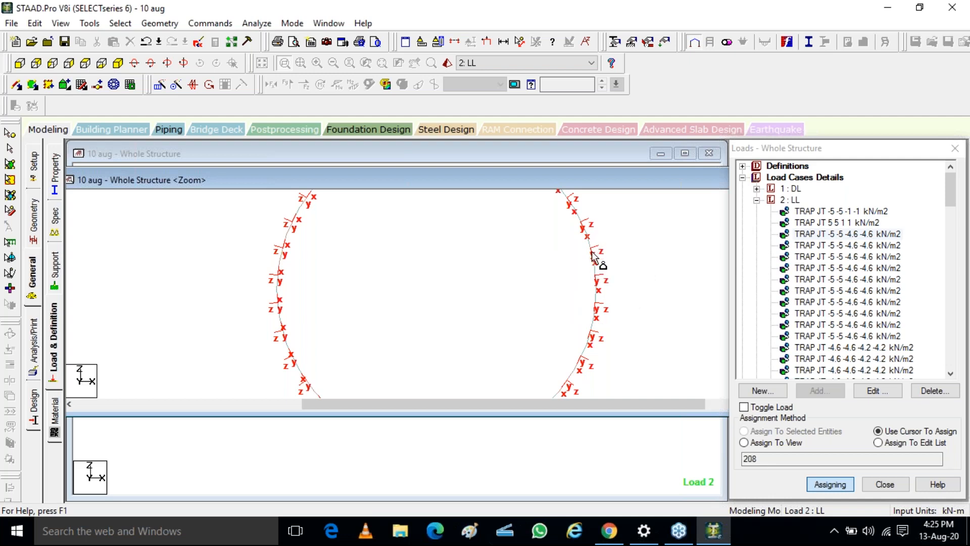
left_click(820, 155)
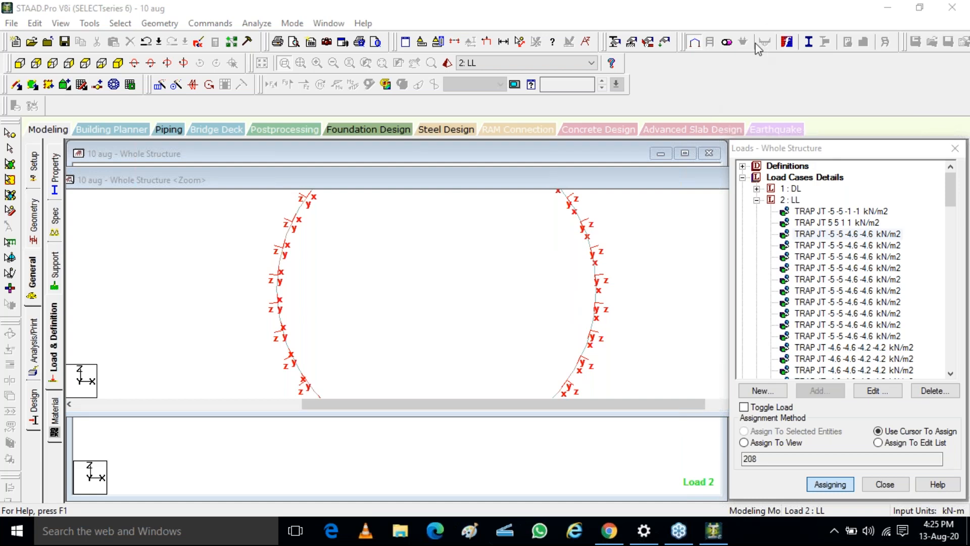
scroll(399, 248, "down", 1)
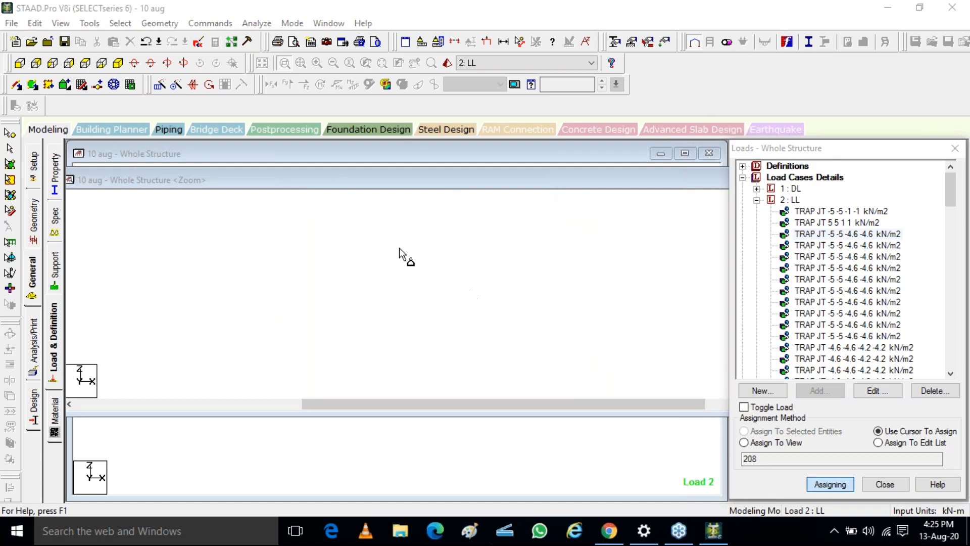
Step: Close the zoomed view and turn off the plate orientation labels for the whole structure
double_click(657, 179)
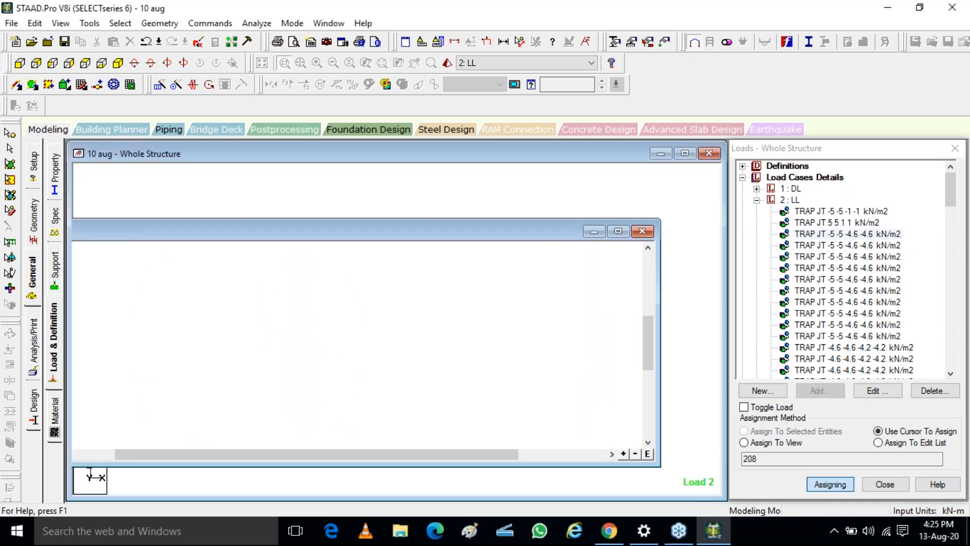
left_click(642, 229)
right_click(574, 242)
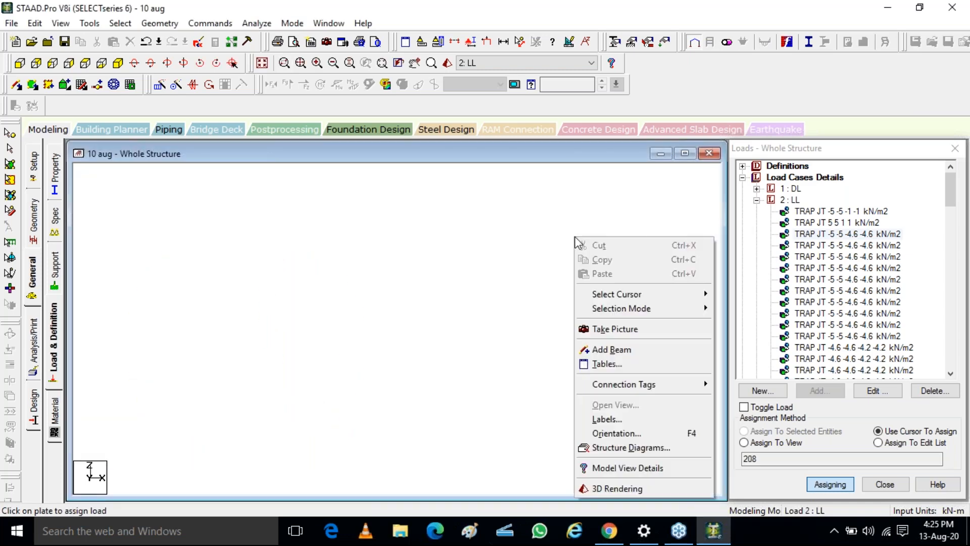
left_click(606, 418)
left_click(344, 324)
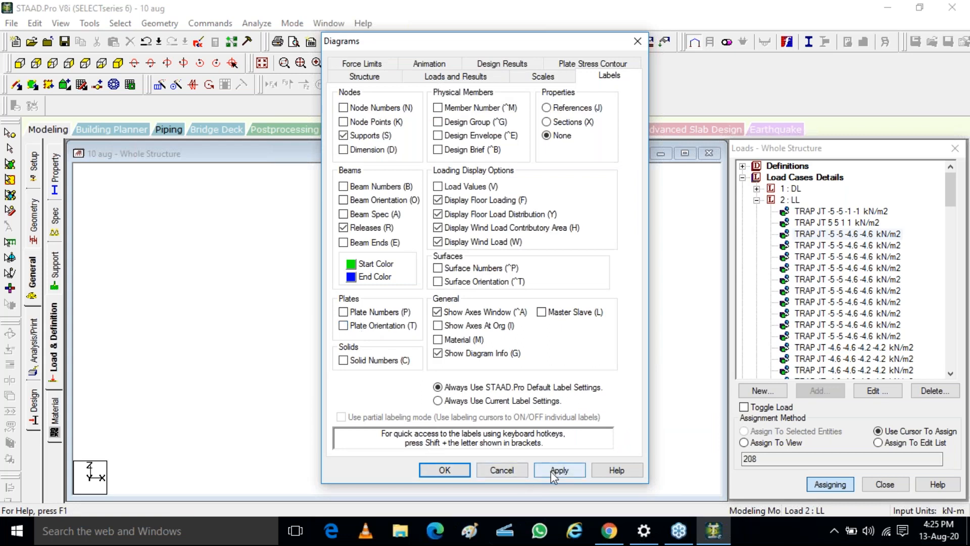
left_click(445, 471)
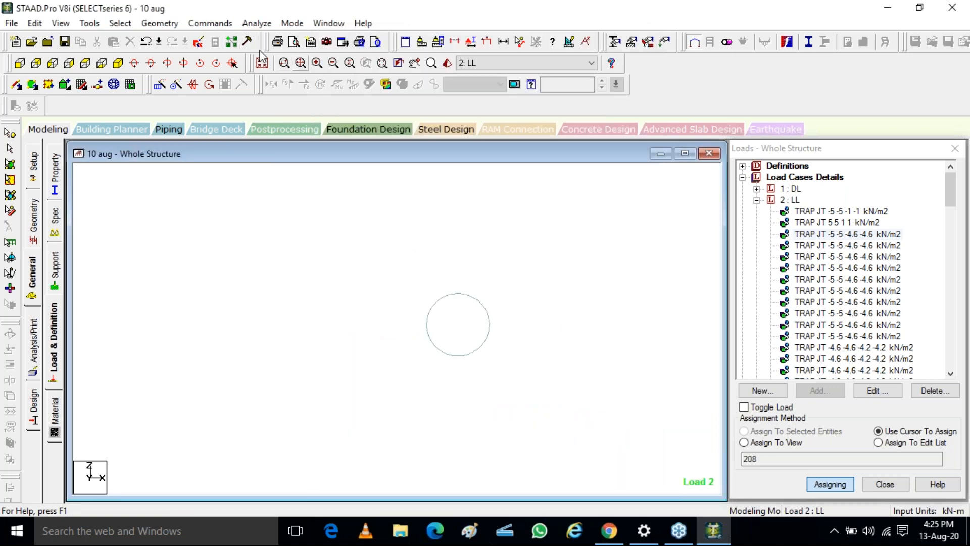
Step: Show the whole tower and cylinder in isometric view and collapse the load items under load case 2: LL
left_click(261, 64)
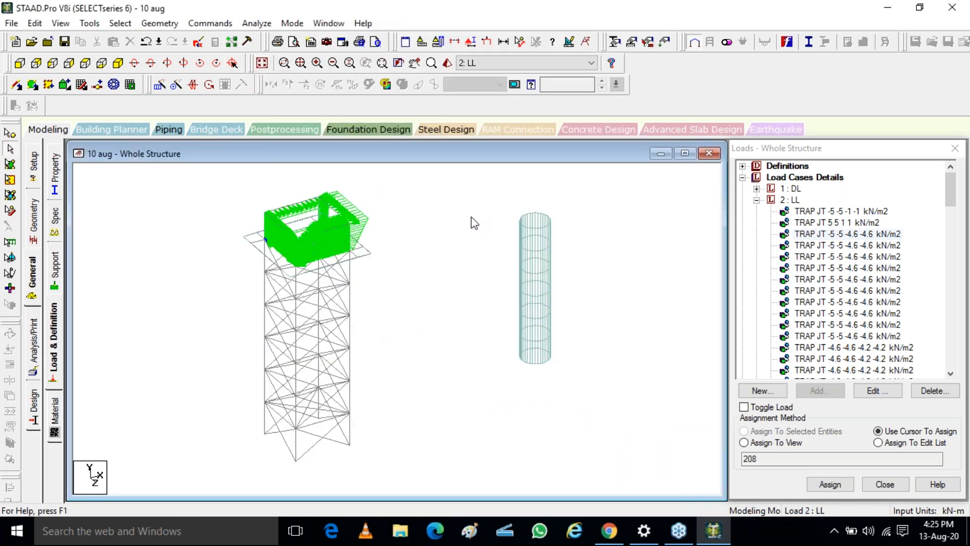
scroll(527, 222, "up", 4)
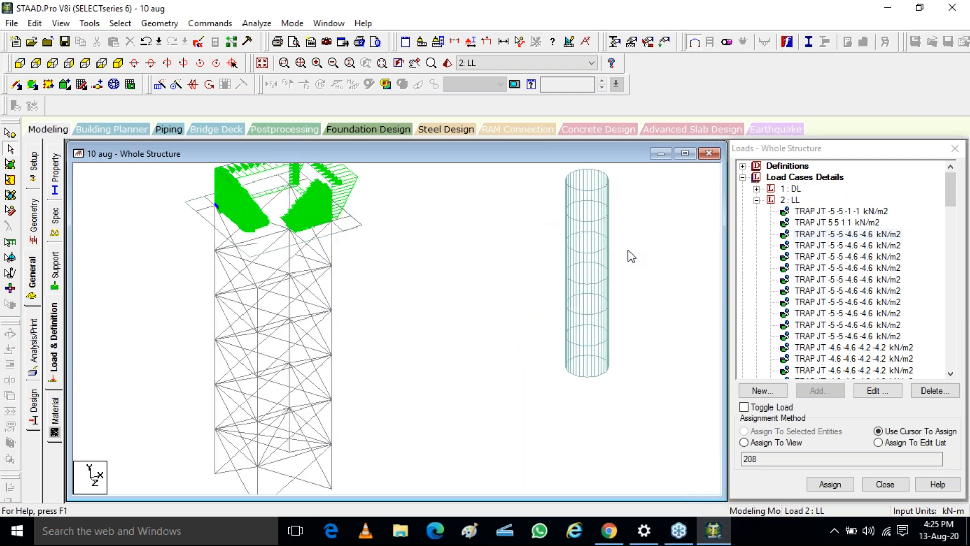
scroll(523, 308, "down", 2)
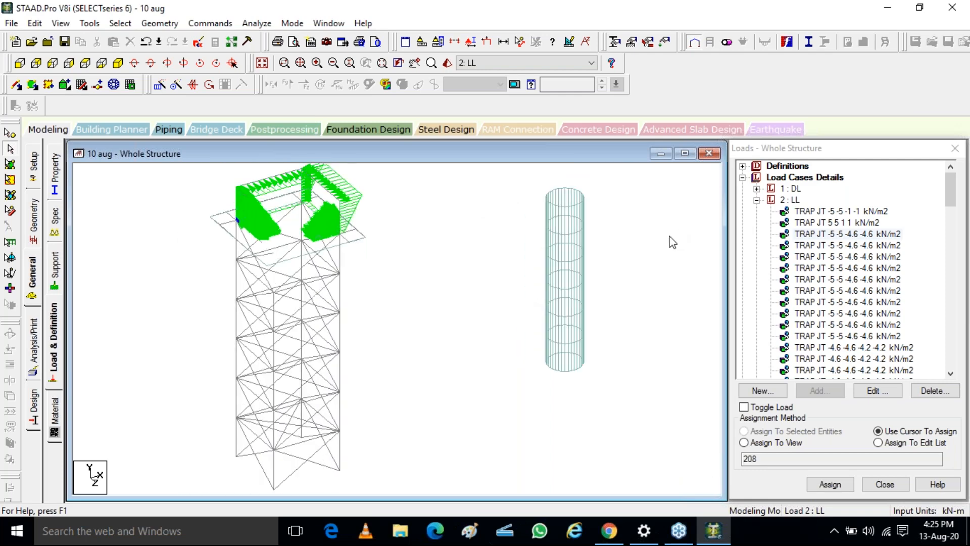
left_click(756, 200)
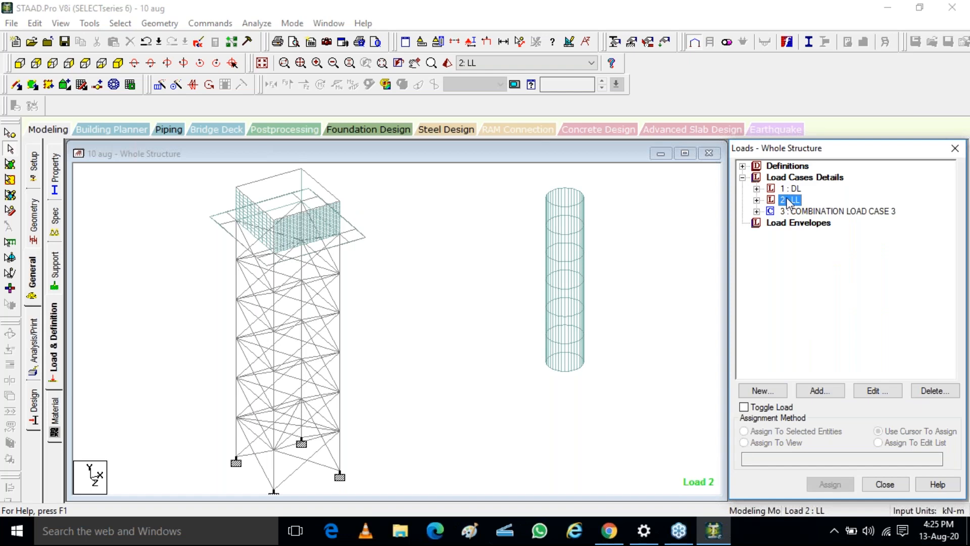
left_click(820, 389)
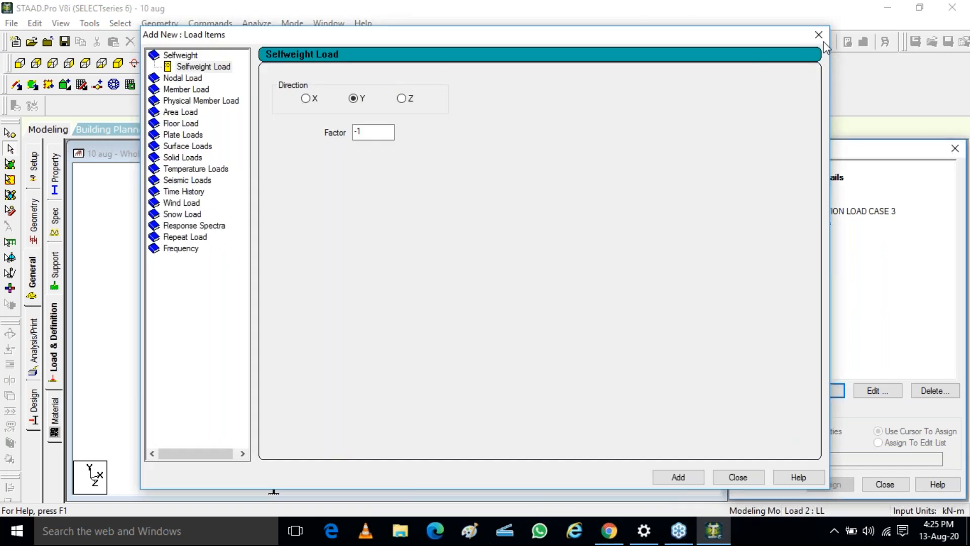
left_click(818, 35)
Step: Select all plates of the cylinder and display only the selected objects
left_click(10, 212)
left_click_drag(513, 182, 629, 352)
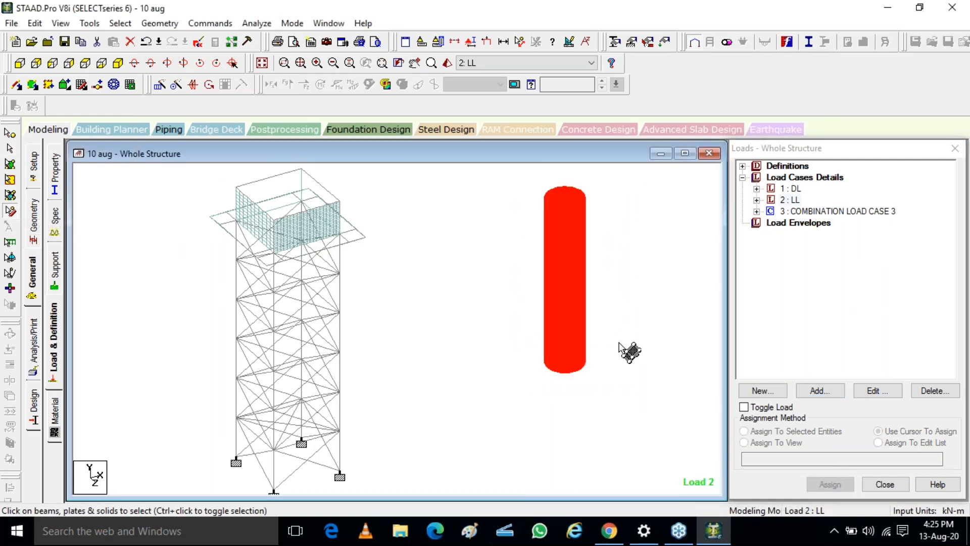
left_click(60, 22)
left_click(126, 66)
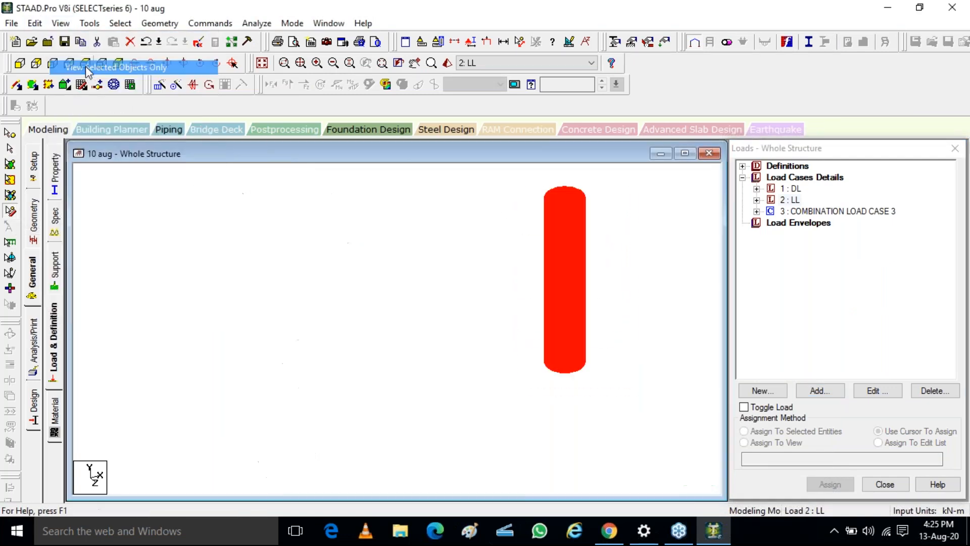
left_click(619, 272)
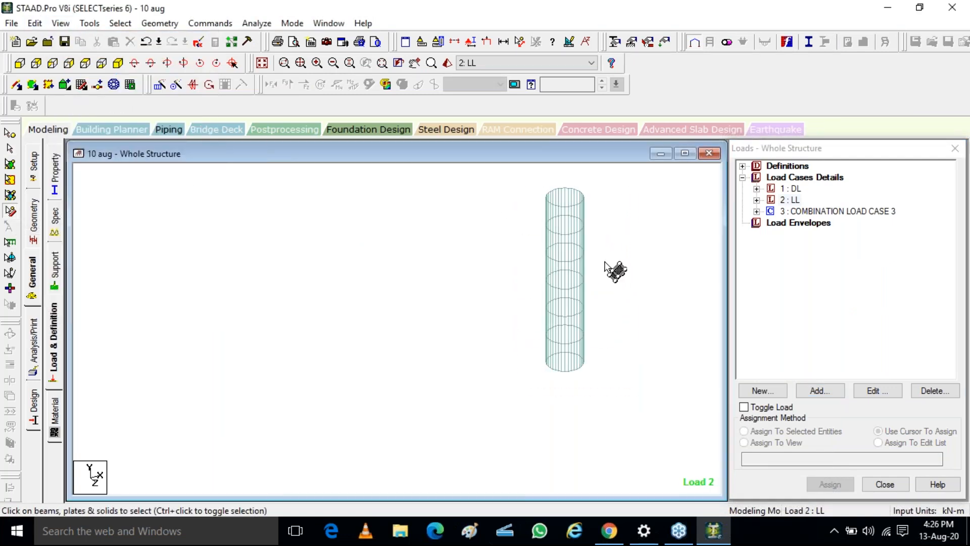
Step: Look through the trapezoidal plate loads listed under load case 2: LL
left_click(757, 200)
scroll(870, 277, "down", 12)
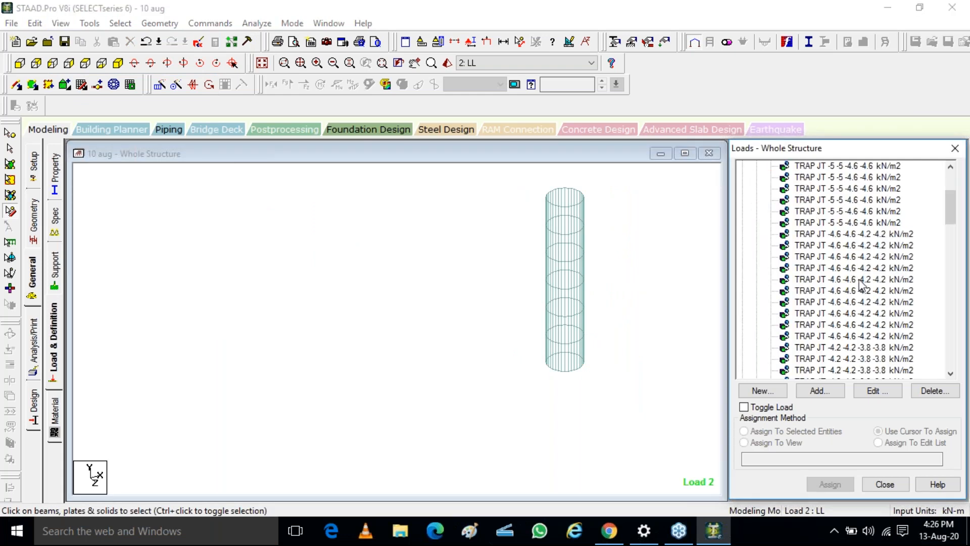
scroll(907, 334, "down", 9)
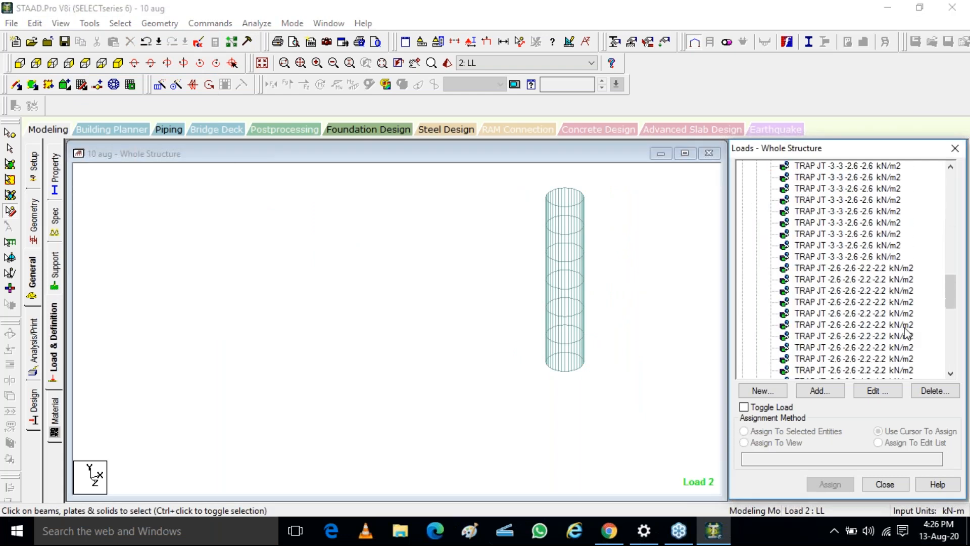
left_click_drag(956, 331, 914, 171)
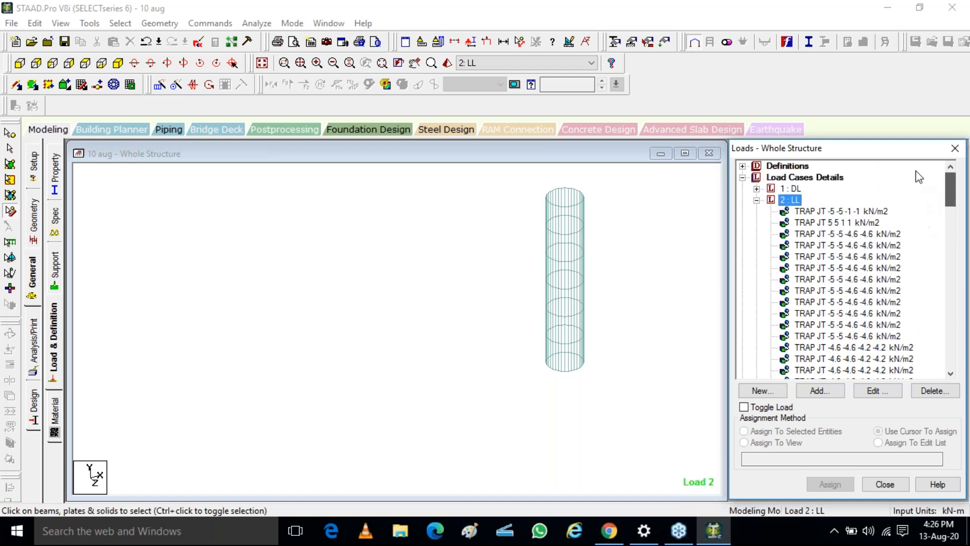
left_click(819, 392)
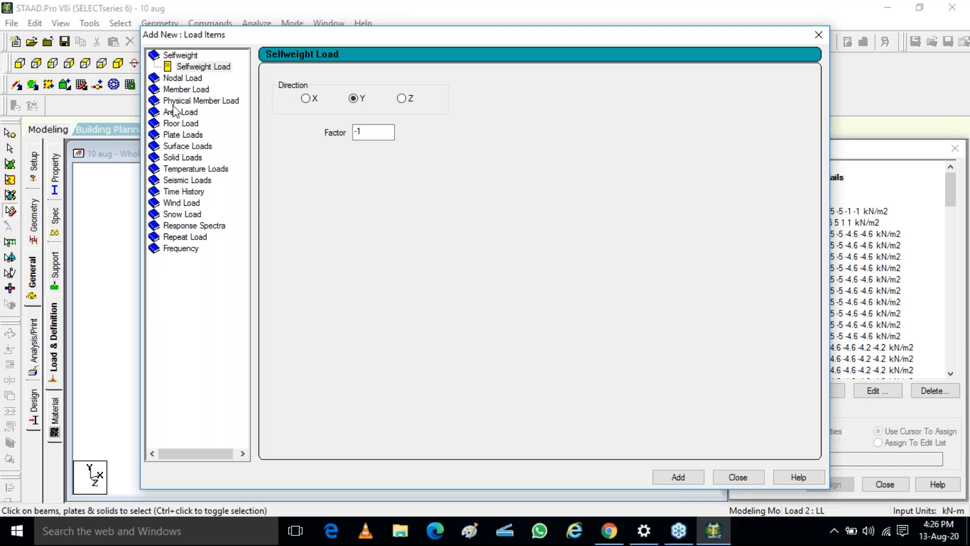
left_click(181, 135)
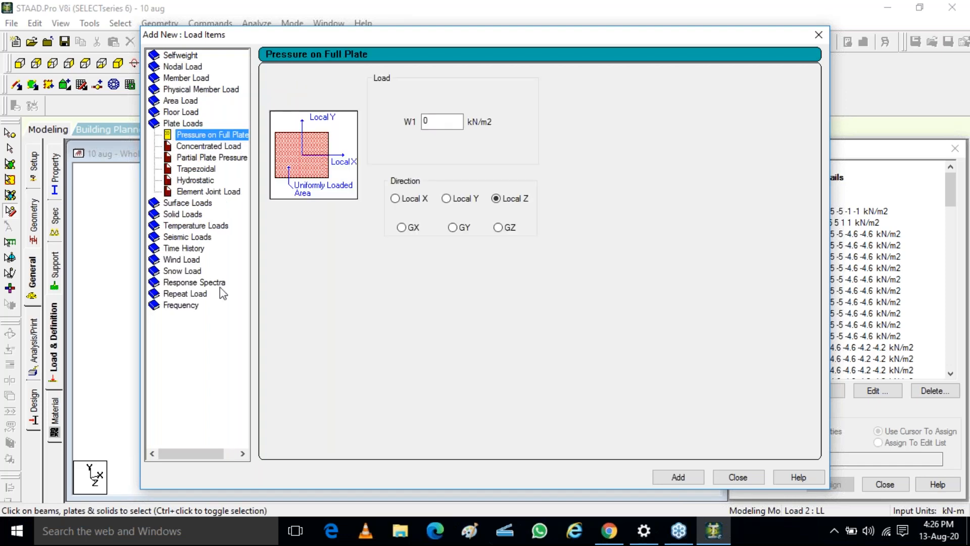
left_click(192, 180)
left_click_drag(461, 39, 581, 379)
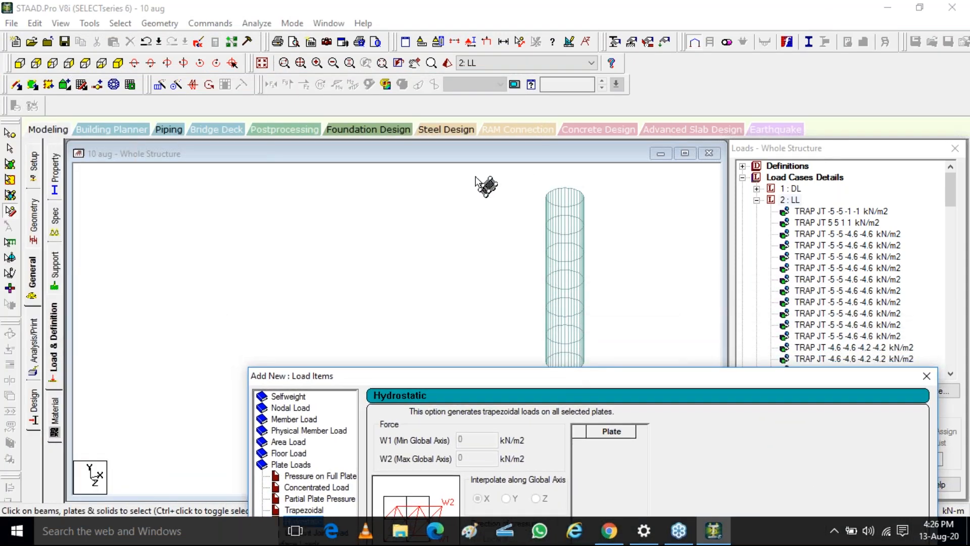
left_click(285, 65)
left_click_drag(516, 181, 615, 388)
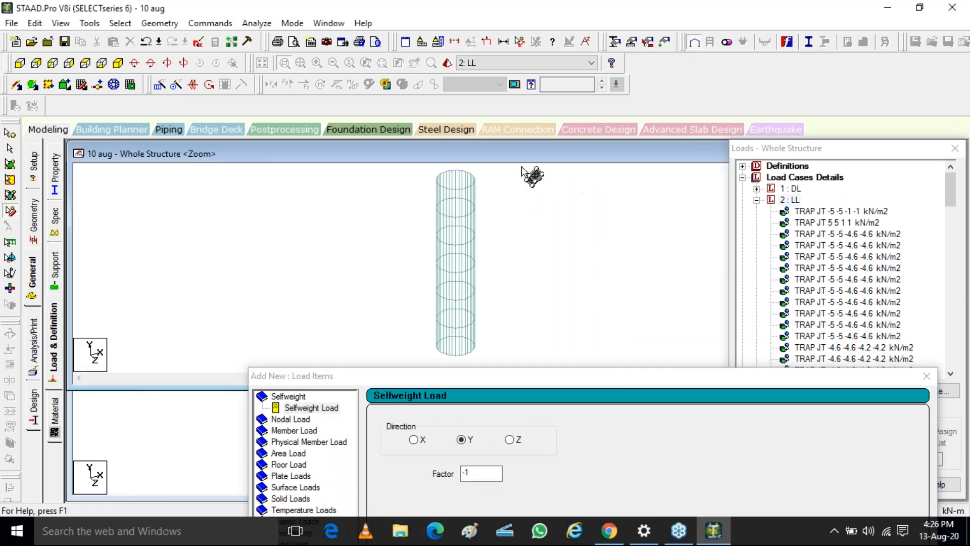
left_click_drag(518, 158, 422, 202)
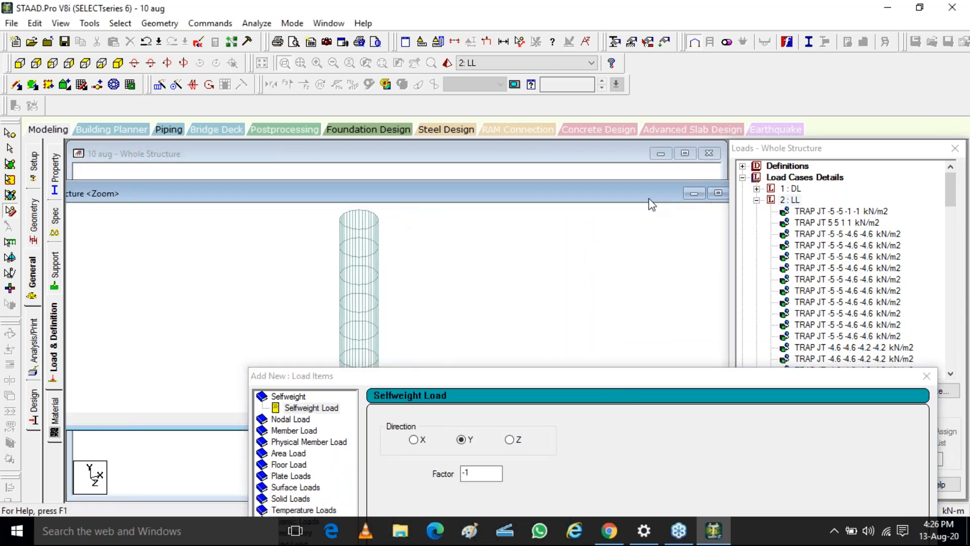
left_click_drag(635, 201, 500, 199)
left_click(603, 190)
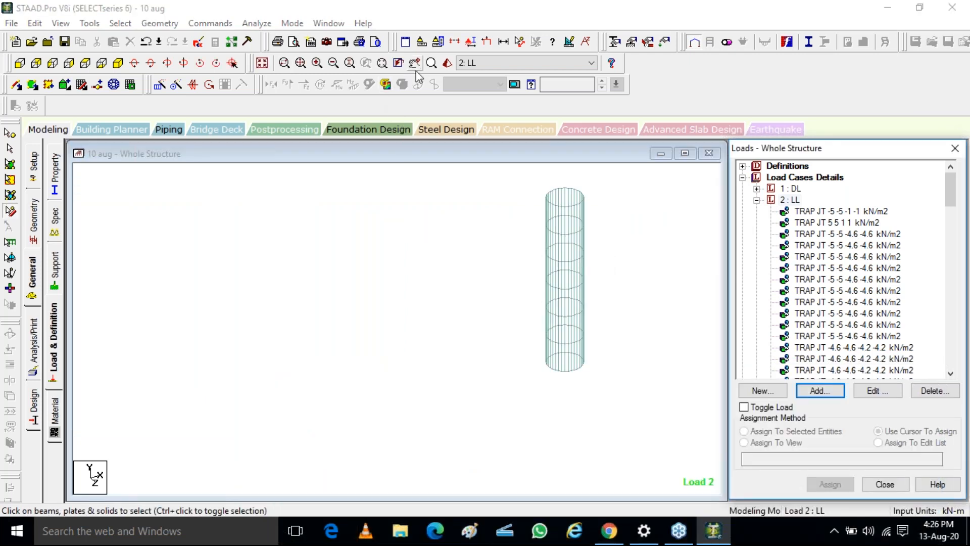
Step: Show the isolated cylinder in front elevation, centred in the structure view
left_click(415, 62)
left_click_drag(525, 247, 260, 277)
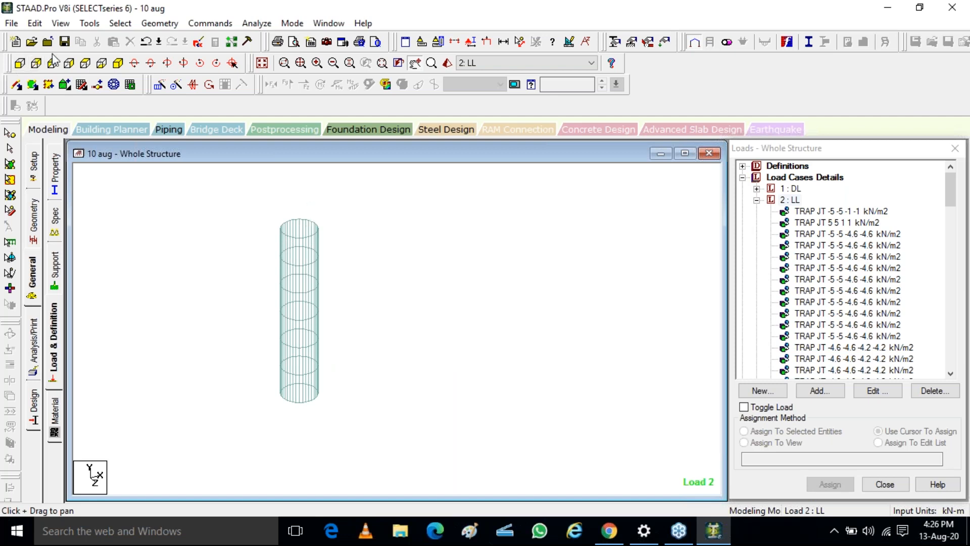
left_click(19, 62)
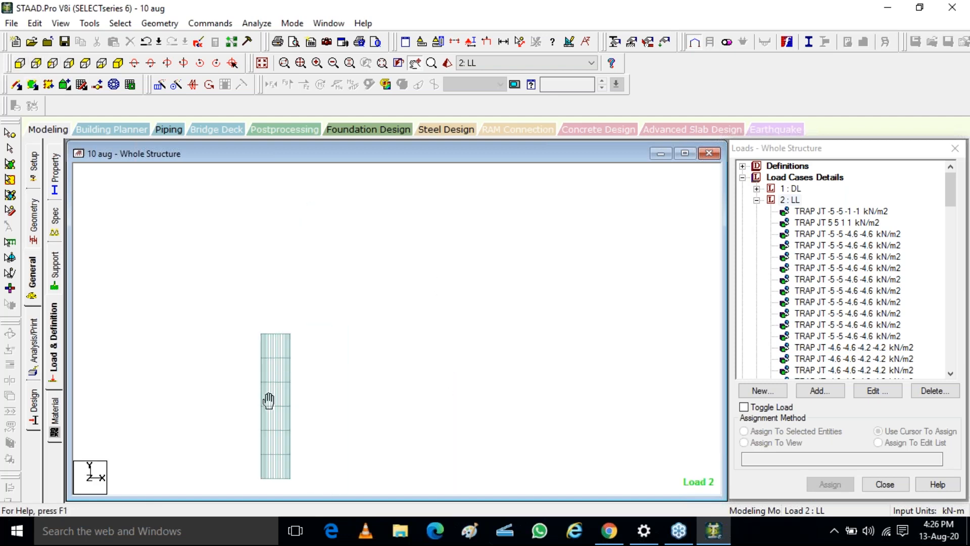
left_click(414, 65)
left_click_drag(358, 335, 424, 270)
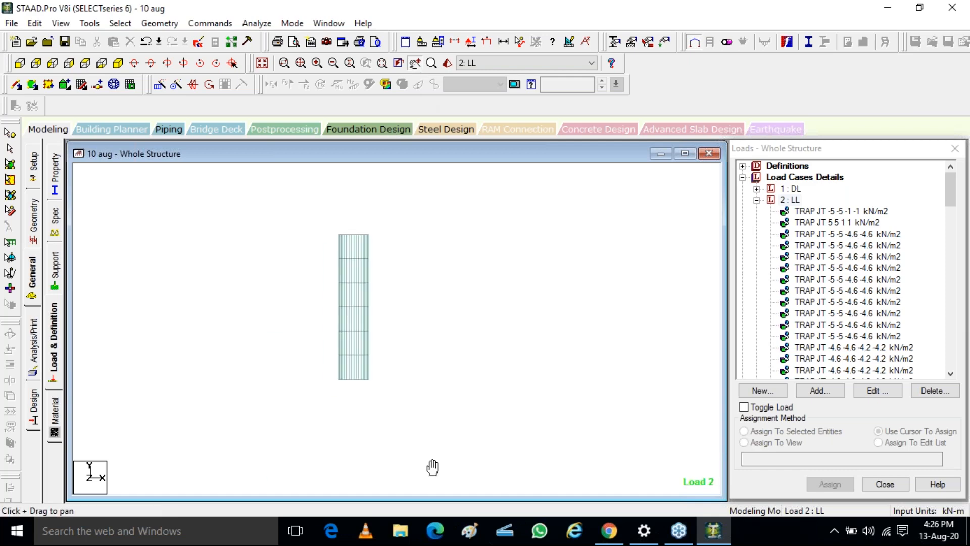
left_click(713, 530)
left_click(714, 530)
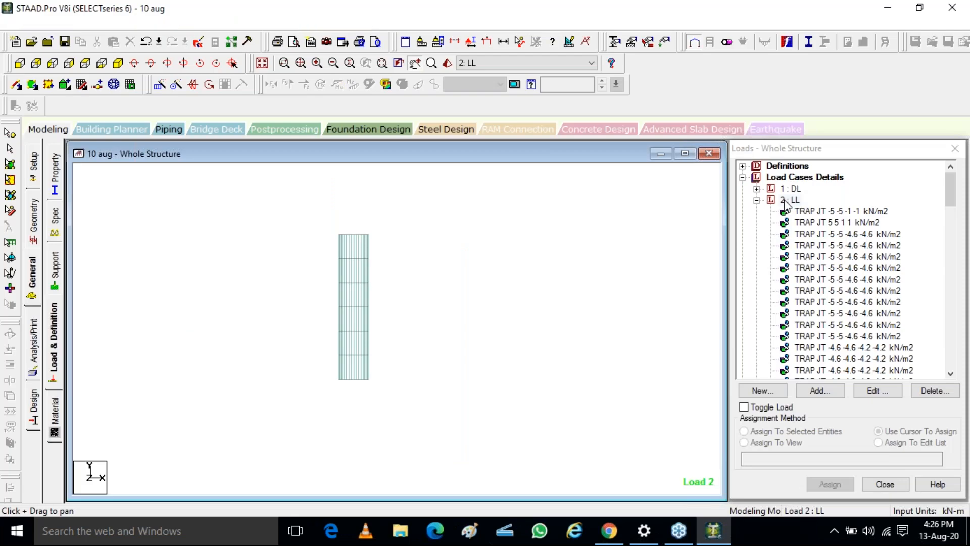
Step: Start a hydrostatic plate load in load case 2: LL and pick the cylinder's plates for it
left_click(818, 392)
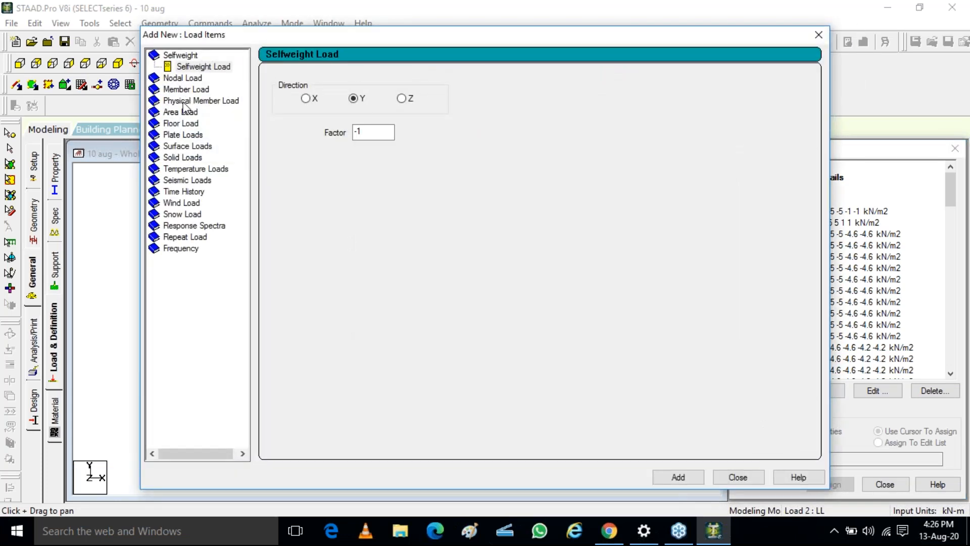
left_click(186, 135)
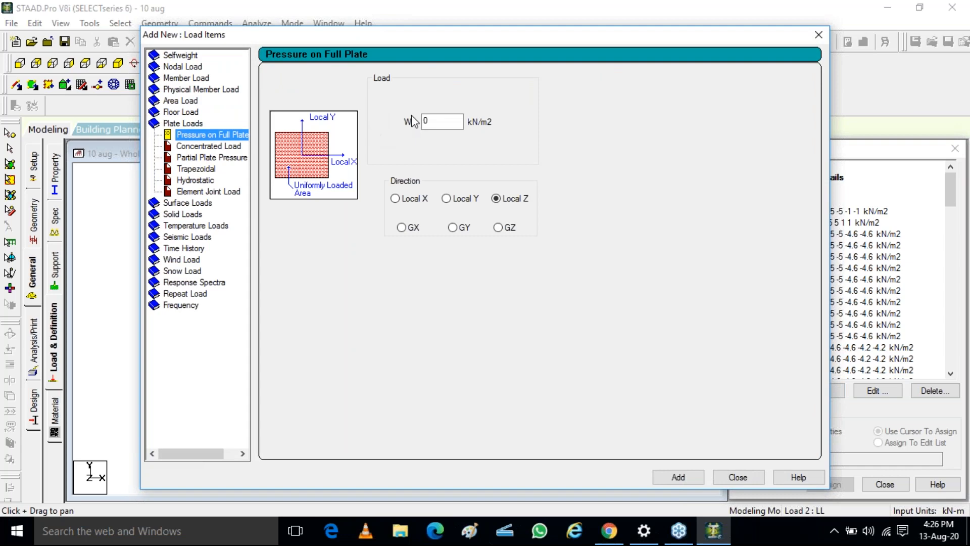
left_click(192, 181)
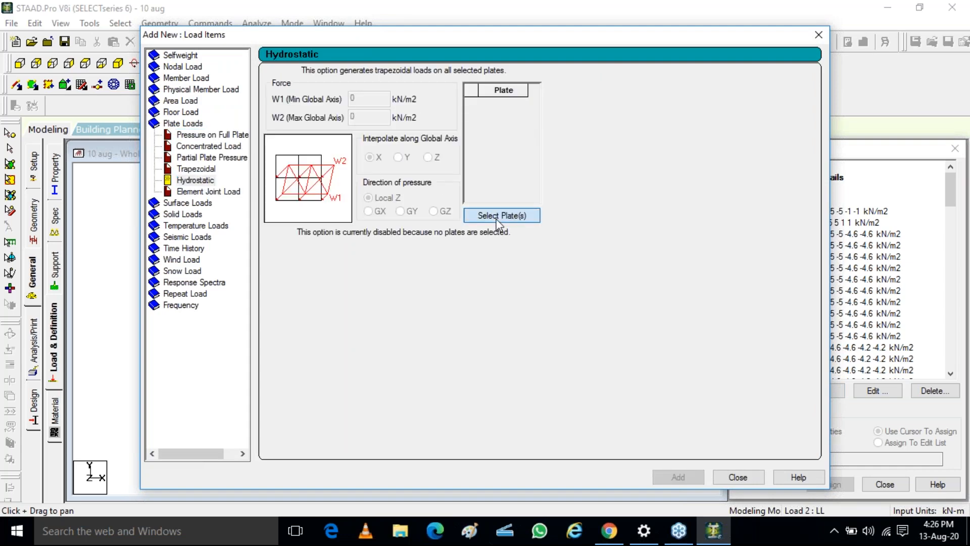
left_click(497, 223)
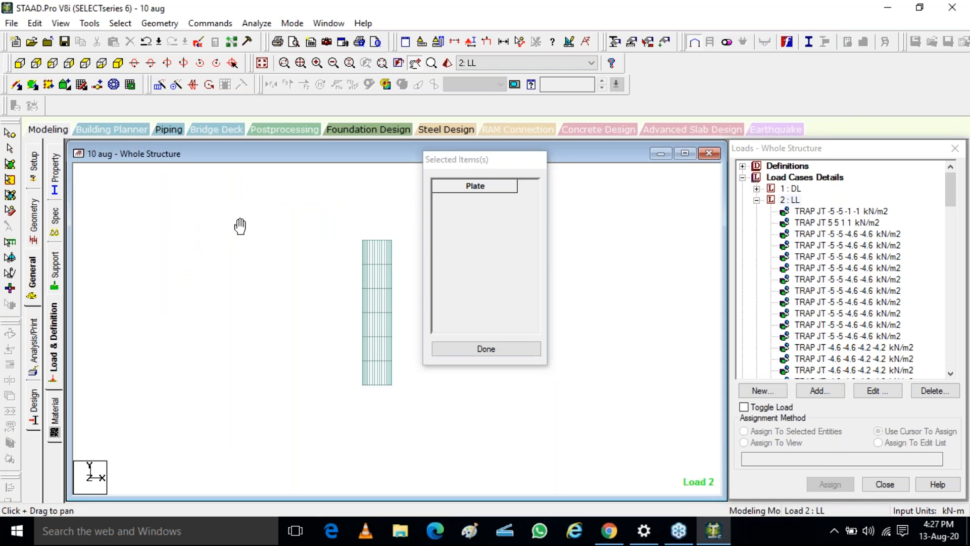
left_click(10, 210)
left_click_drag(341, 211, 412, 253)
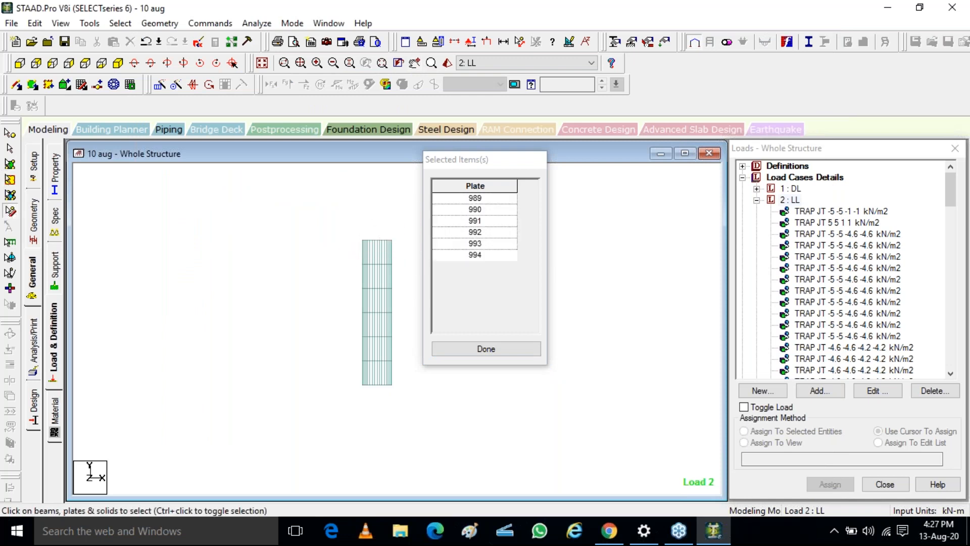
left_click(476, 353)
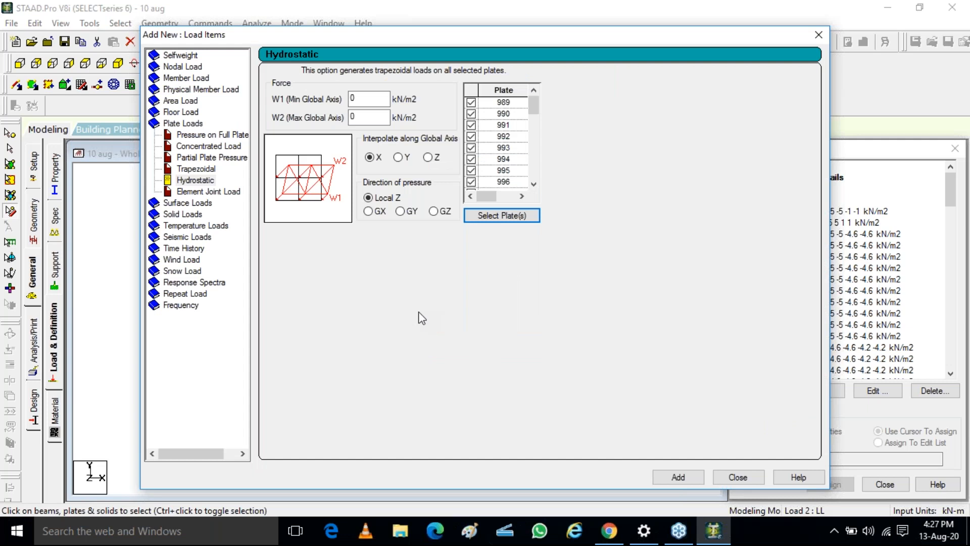
Step: Set the hydrostatic force to W1 = 5 kN/m2 at the minimum and W2 = 1 kN/m2 at the maximum global axis
double_click(354, 99)
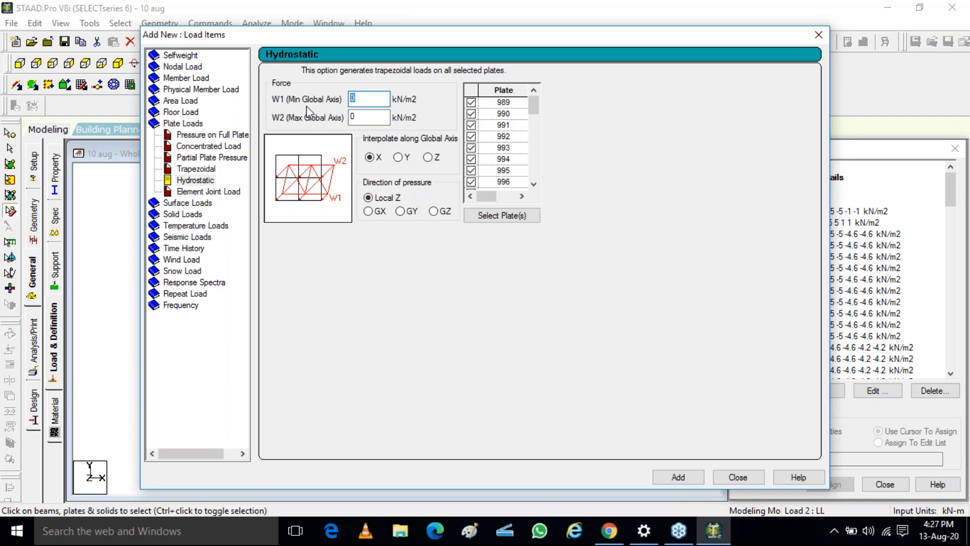
type("5")
double_click(355, 116)
type("1")
left_click(958, 201)
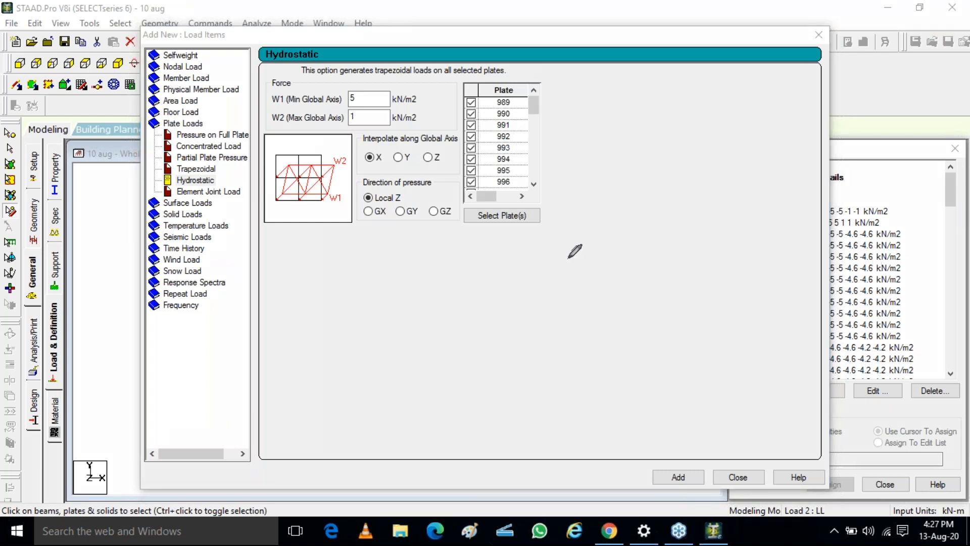
mouse_move(567, 259)
left_mouse_down()
mouse_move(555, 360)
mouse_move(686, 332)
mouse_move(707, 261)
mouse_move(699, 234)
left_mouse_up()
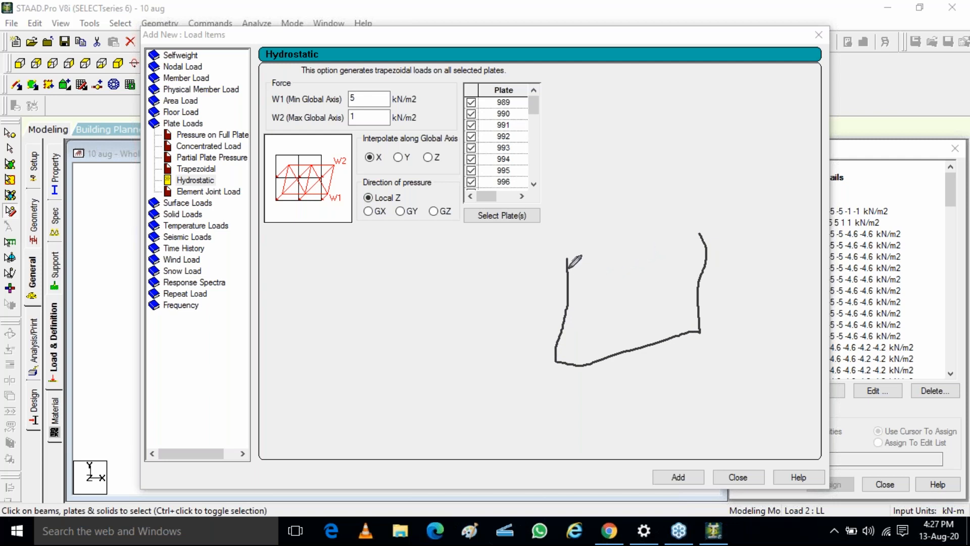
left_click_drag(567, 269, 701, 254)
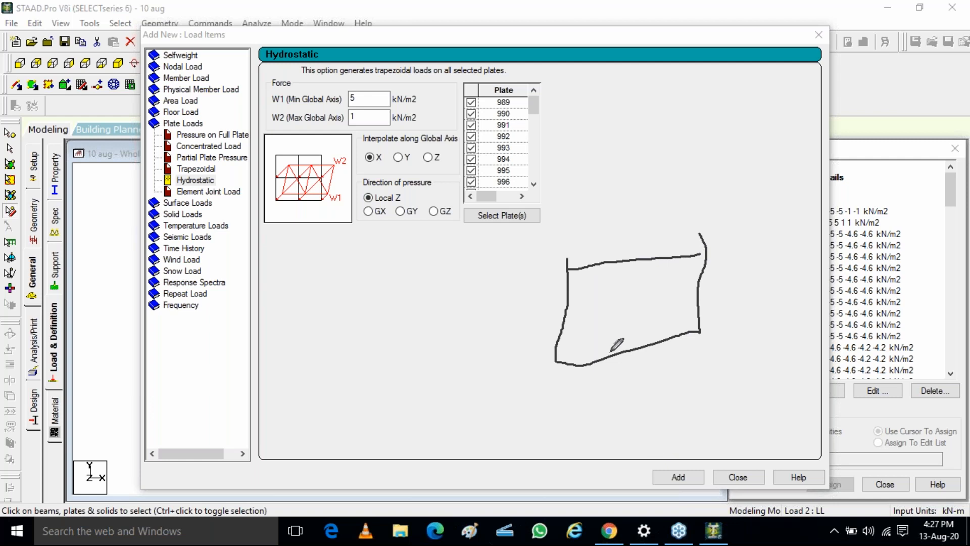
left_click_drag(569, 283, 698, 268)
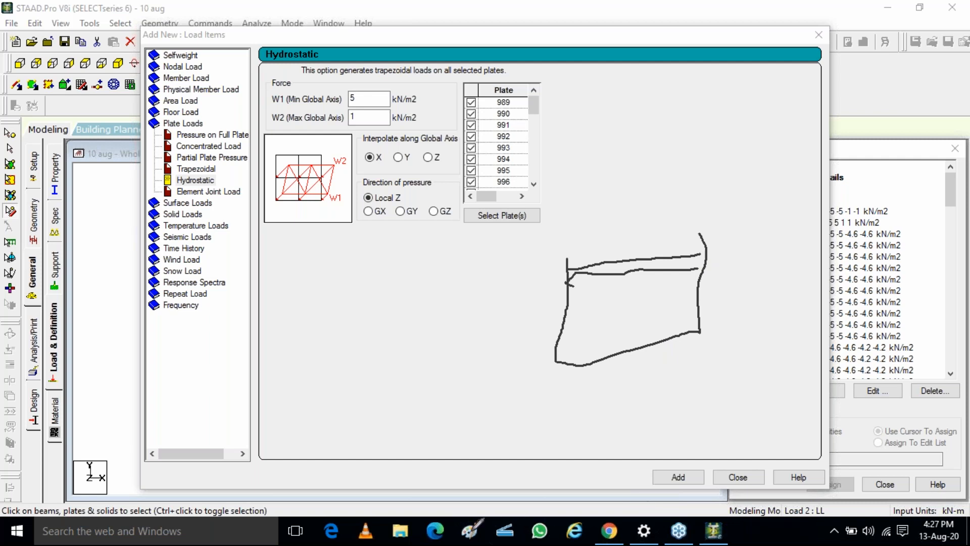
Step: Switch to the blank Paint canvas and erase all on-screen annotation drawings
left_click(469, 532)
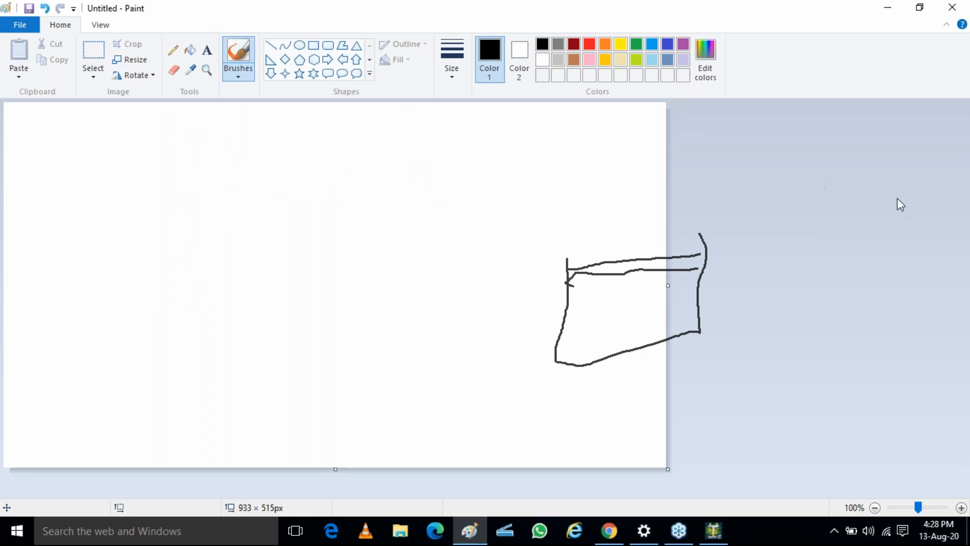
left_click(947, 210)
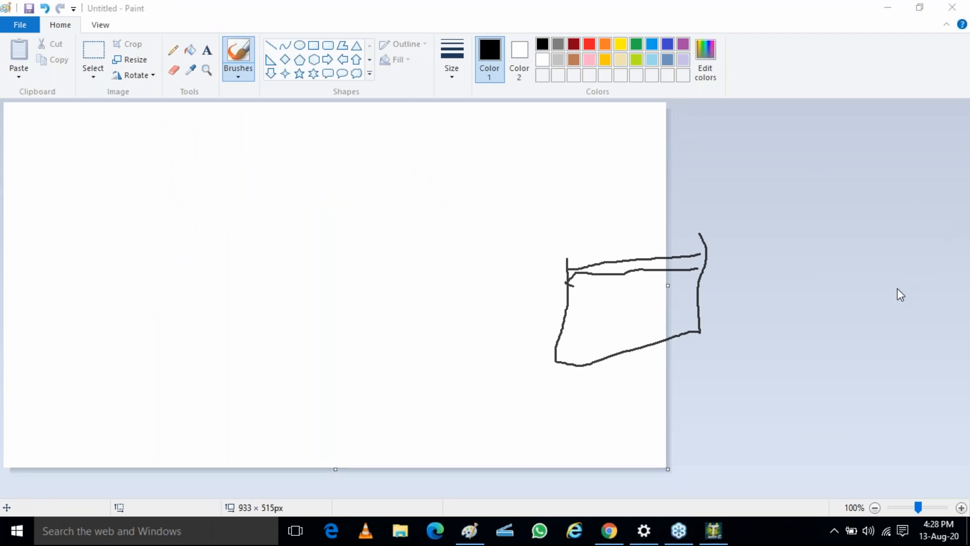
left_click(878, 310)
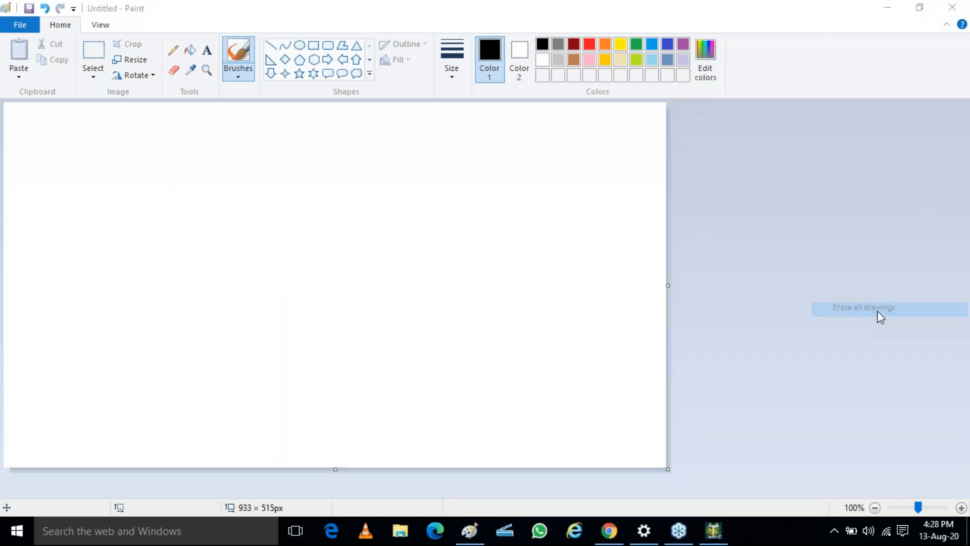
left_click(315, 47)
left_click_drag(205, 197, 292, 354)
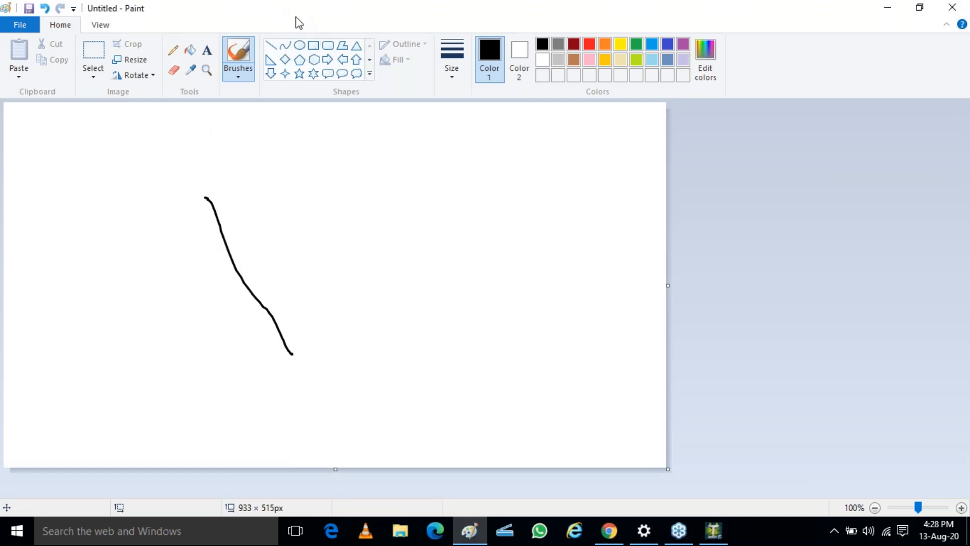
left_click(314, 47)
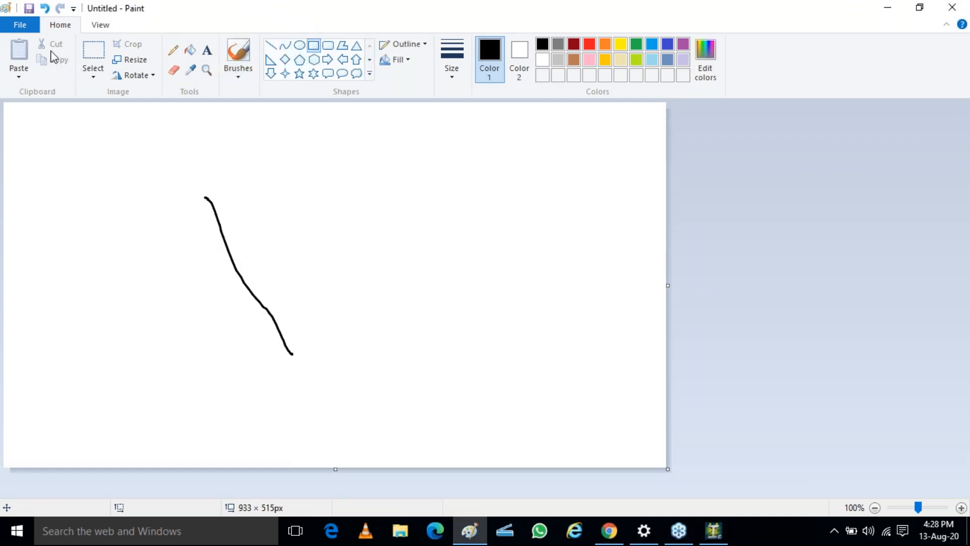
left_click(93, 53)
left_click_drag(156, 160, 441, 447)
key("Delete")
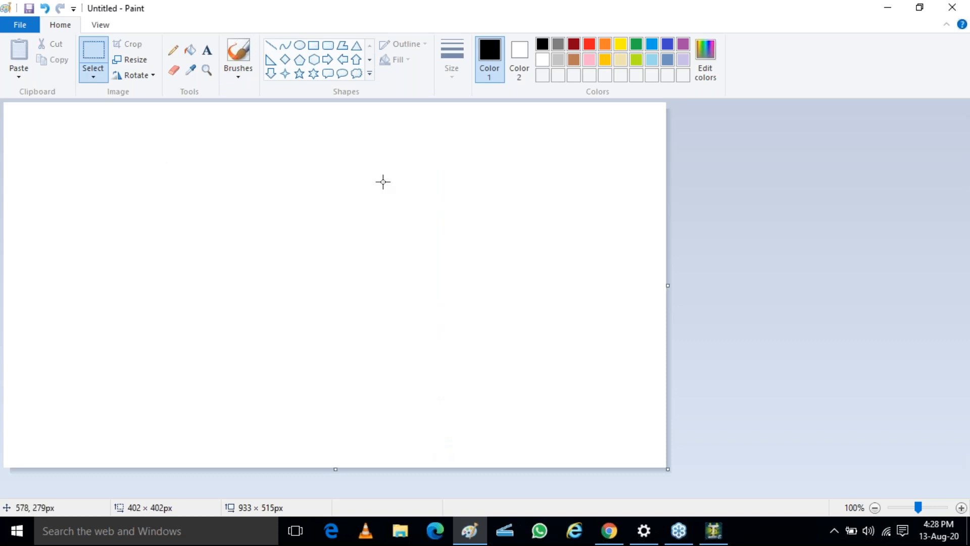
Step: Draw a black-outlined rectangle about 357 × 274 px in the middle of the canvas
left_click(313, 44)
left_click_drag(220, 197, 473, 390)
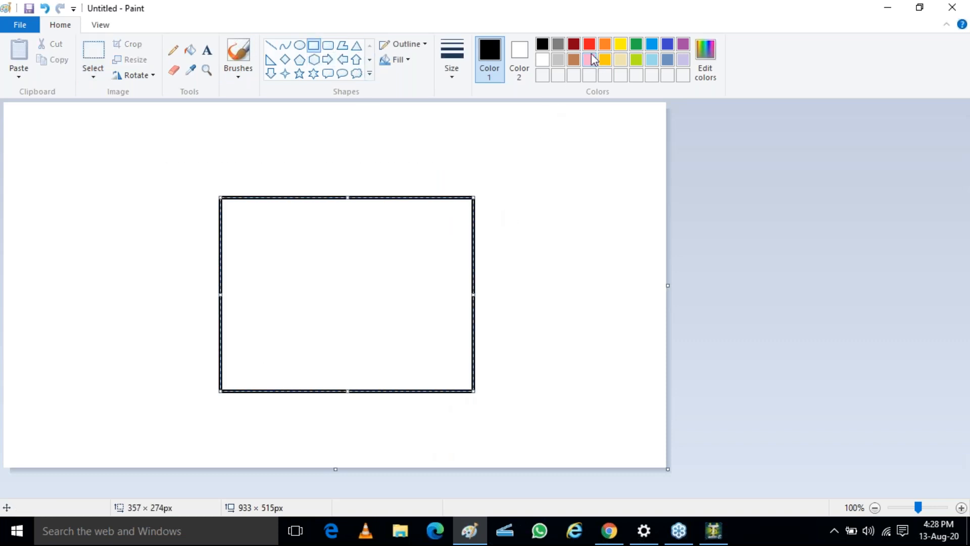
left_click(589, 46)
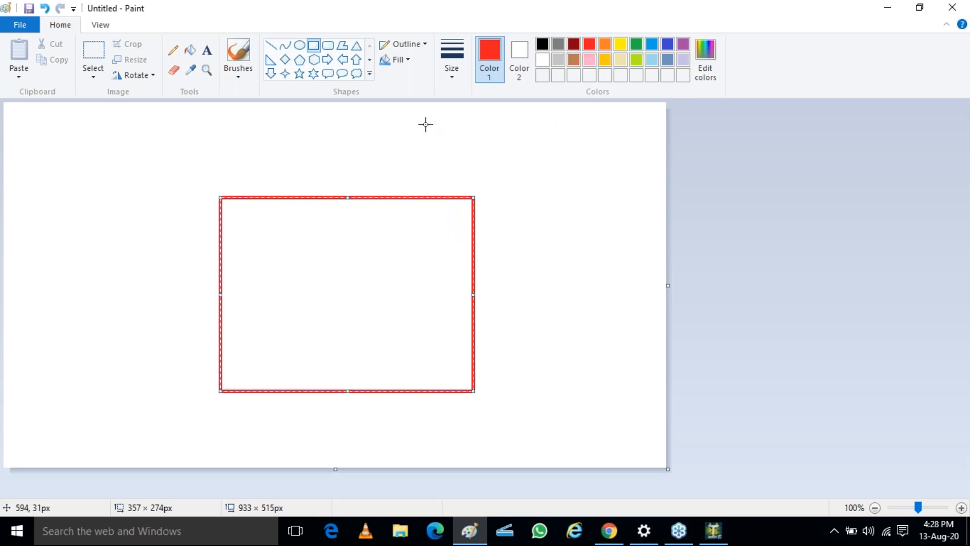
left_click(542, 46)
left_click(453, 157)
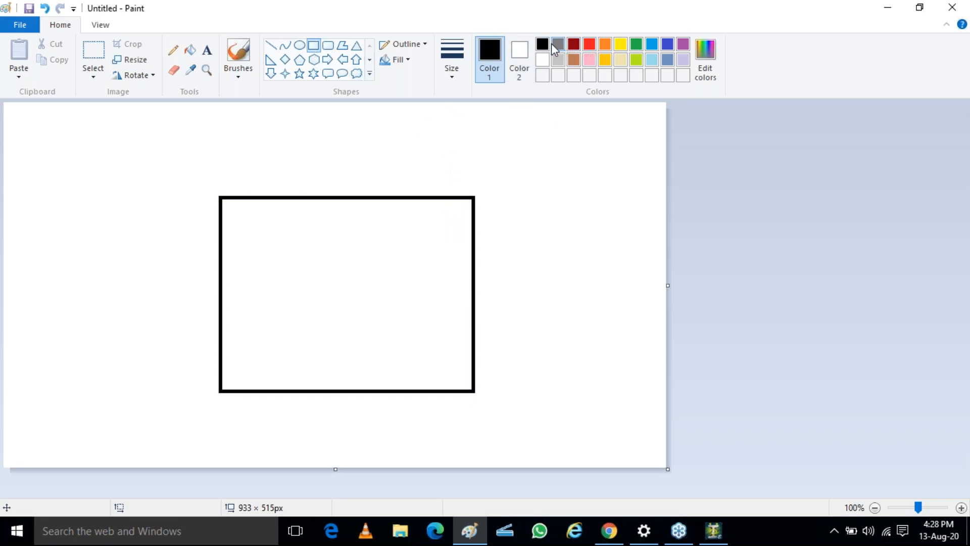
Step: Divide the rectangle into six horizontal bands by drawing three full-width black rectangles inside it, the uppermost about 354 × 43 px
left_click_drag(221, 197, 472, 226)
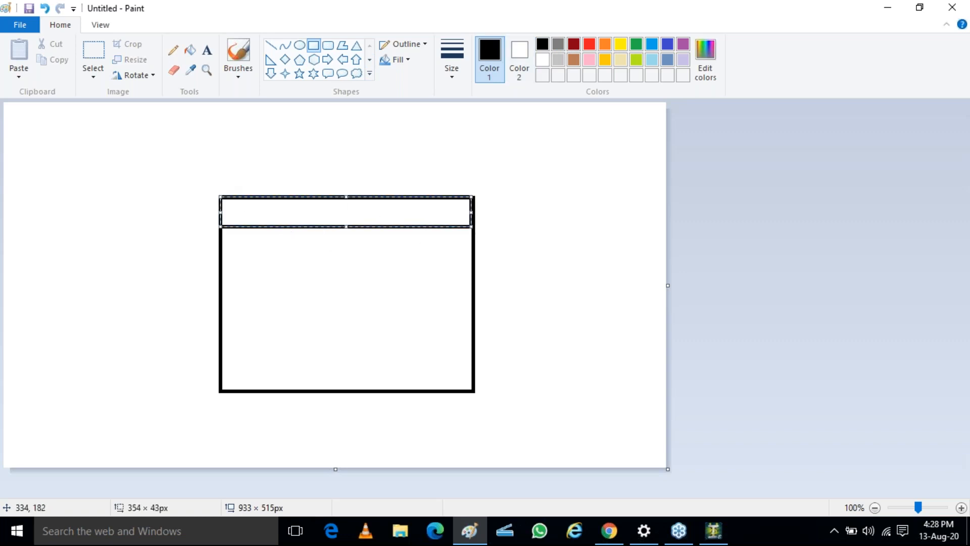
left_click_drag(221, 263, 472, 303)
left_click_drag(219, 332, 472, 361)
left_click(574, 251)
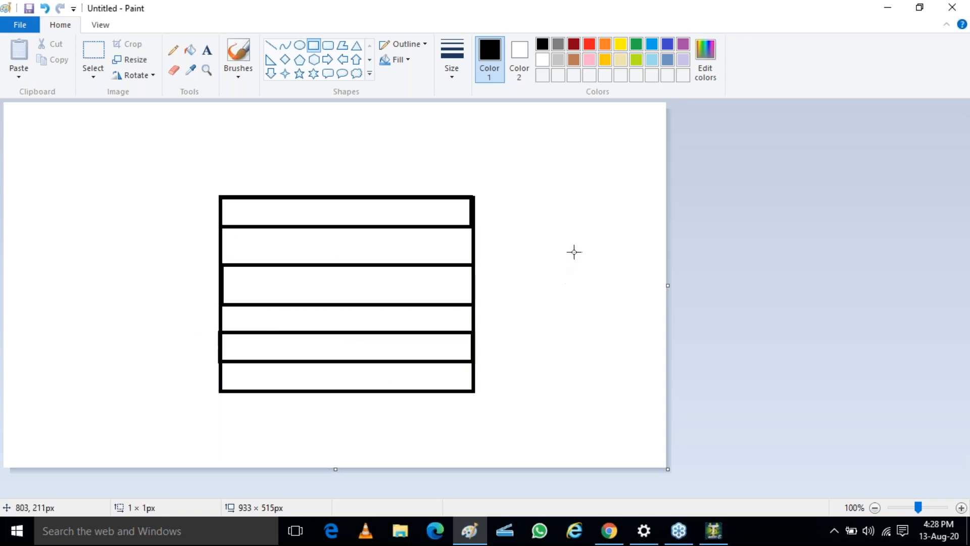
Step: Fill the three upper bands with grey, dark red and red, from top to bottom
left_click(190, 50)
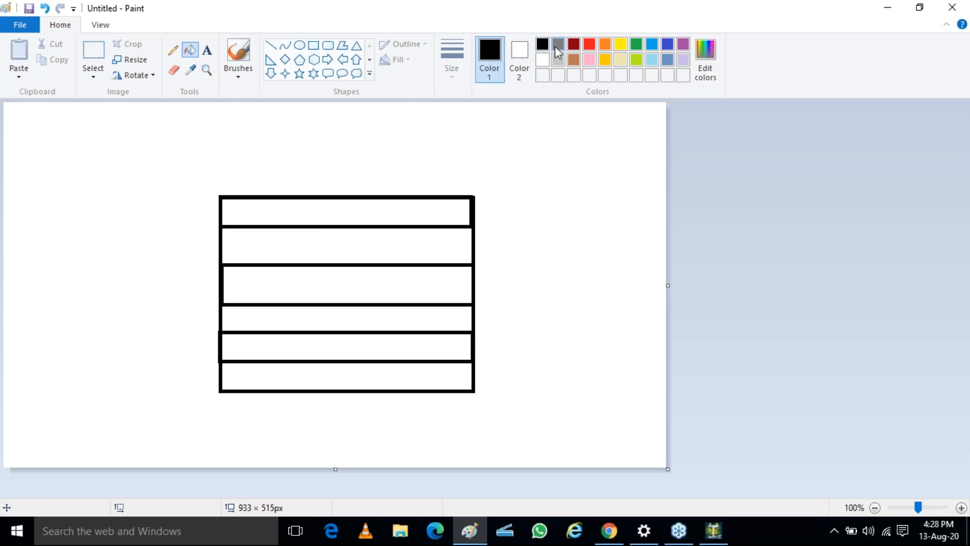
left_click(556, 45)
left_click(415, 202)
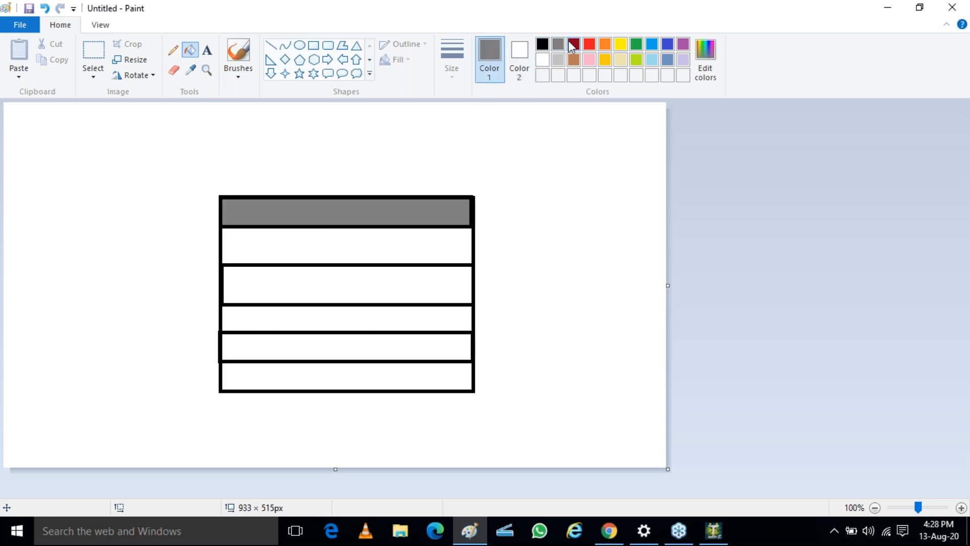
left_click(574, 44)
left_click(434, 245)
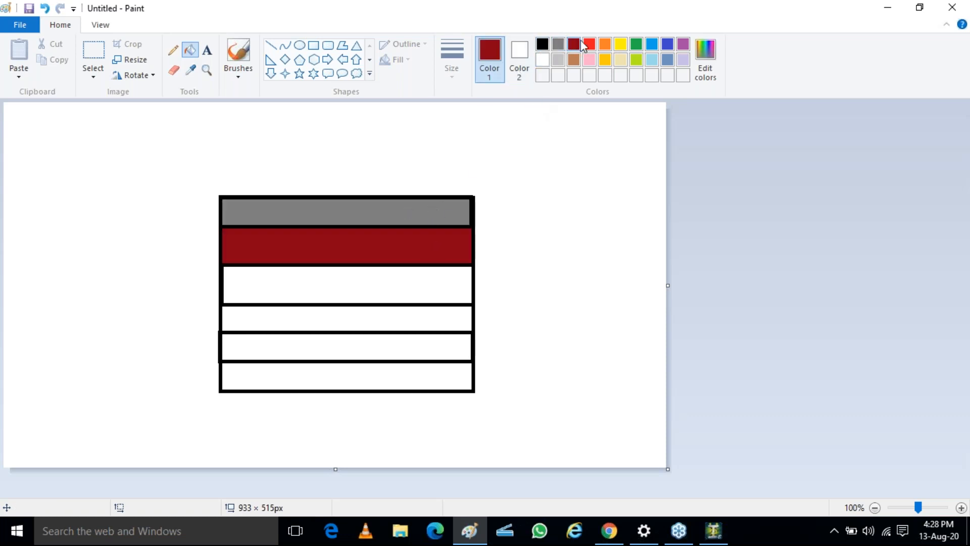
left_click(589, 45)
left_click(452, 277)
Step: Fill the three lower bands with orange, yellow and green, from top to bottom
left_click(605, 44)
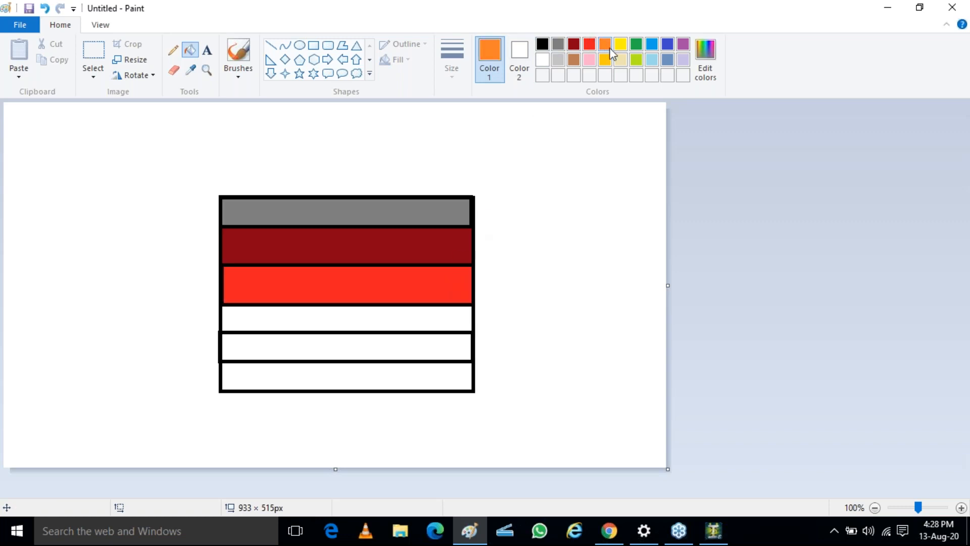
left_click(461, 318)
left_click(620, 44)
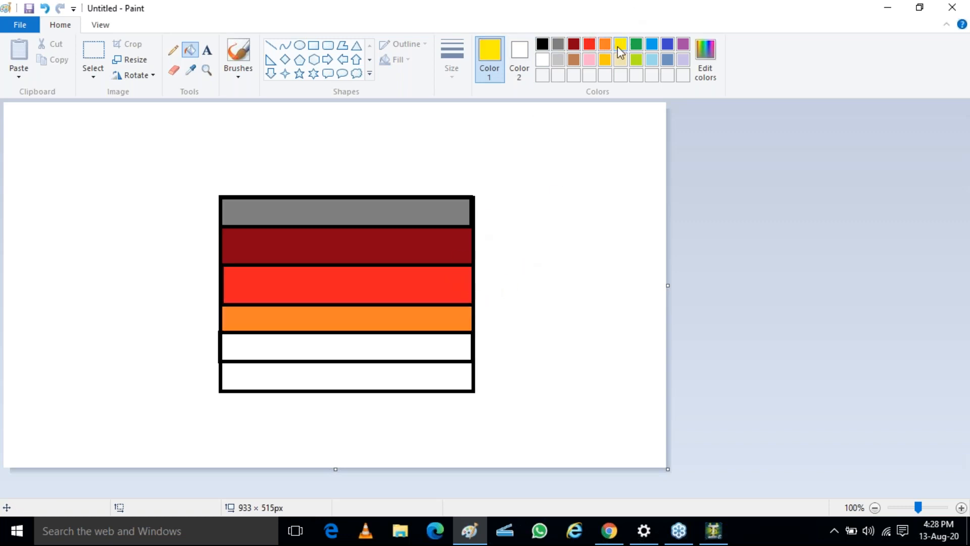
left_click(435, 344)
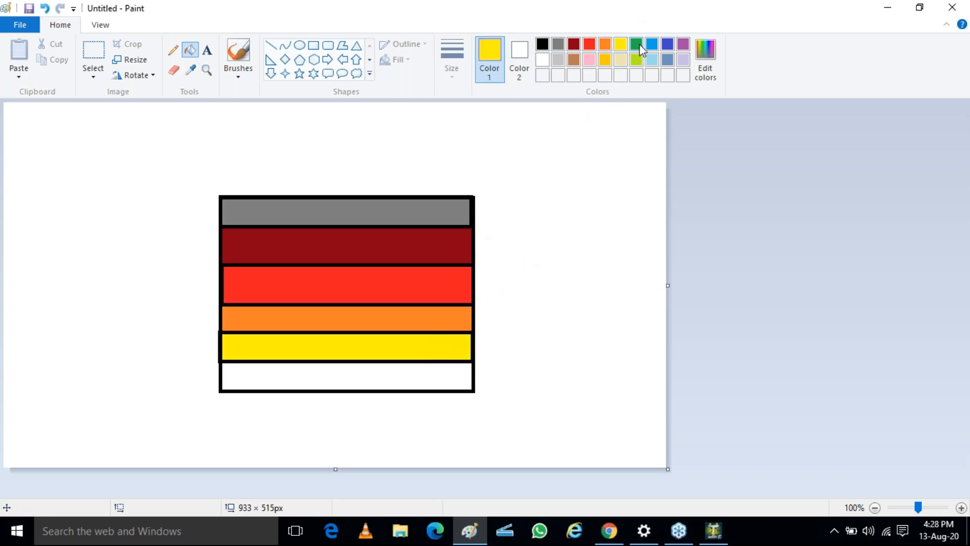
left_click(636, 44)
left_click(434, 374)
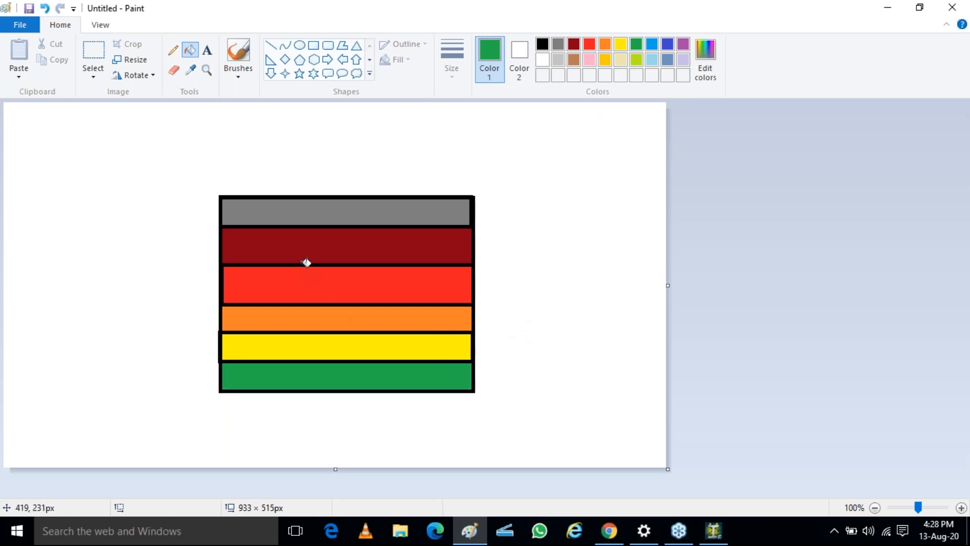
key("ctrl")
key("ctrl")
left_click(947, 51)
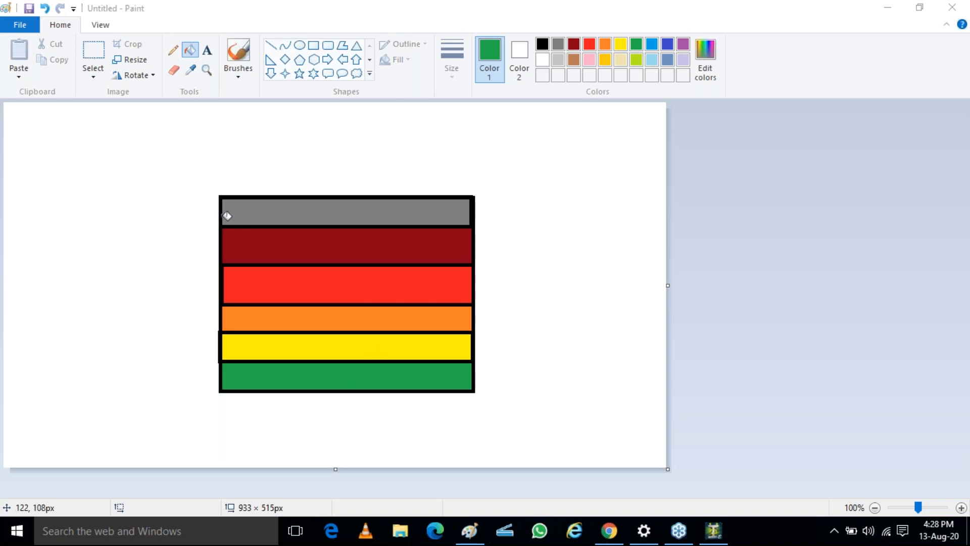
Step: Mark the grey and dark red bands' boundary with a green line about 82 px long and a right-pointing arrow about 72 × 52 px
left_click(271, 46)
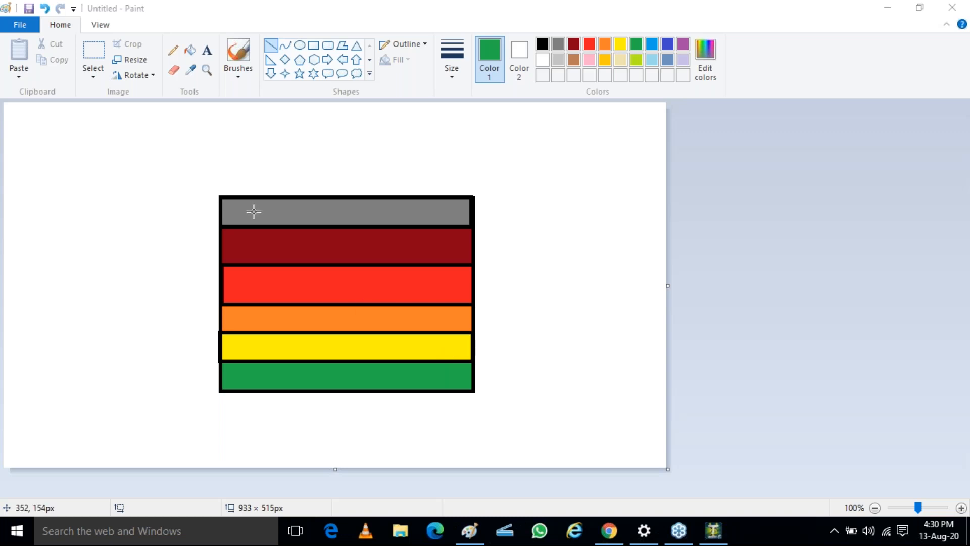
key("ctrl")
left_click(327, 62)
mouse_move(161, 214)
left_mouse_down()
mouse_move(210, 236)
mouse_move(220, 223)
left_mouse_up()
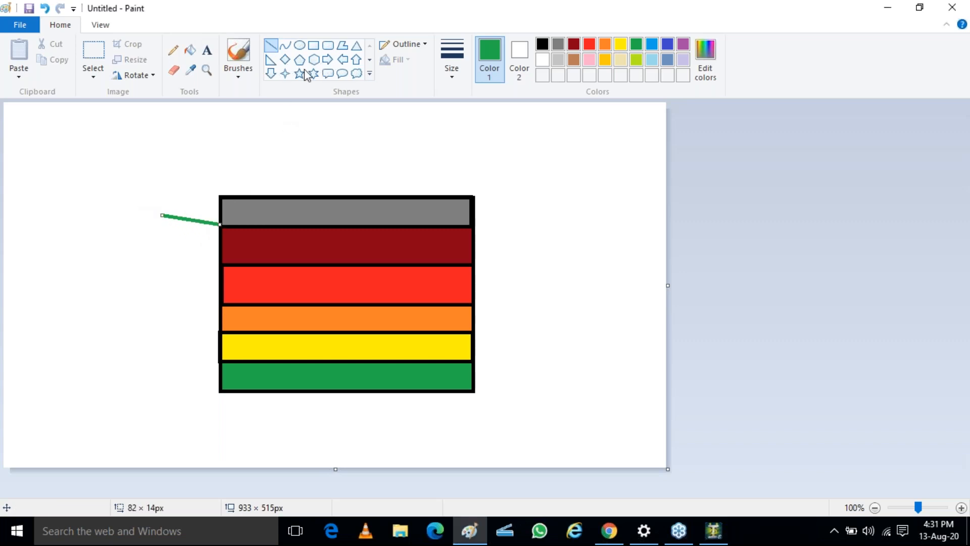
left_click(328, 59)
left_click_drag(163, 208, 218, 244)
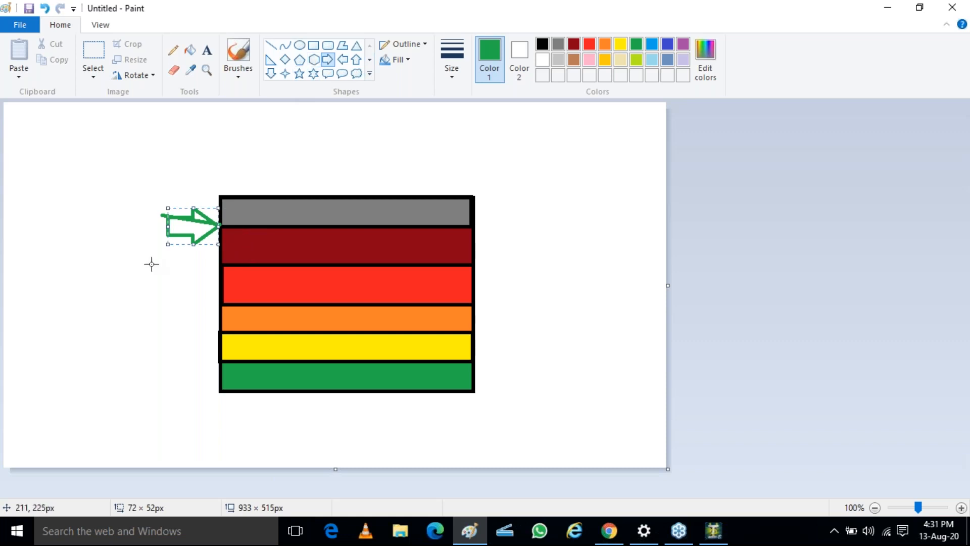
Step: Add green right-pointing arrows, about 65 × 20 px at the red-orange boundary and about 88 × 19 px at the green band's lower edge
left_click_drag(173, 296, 220, 309)
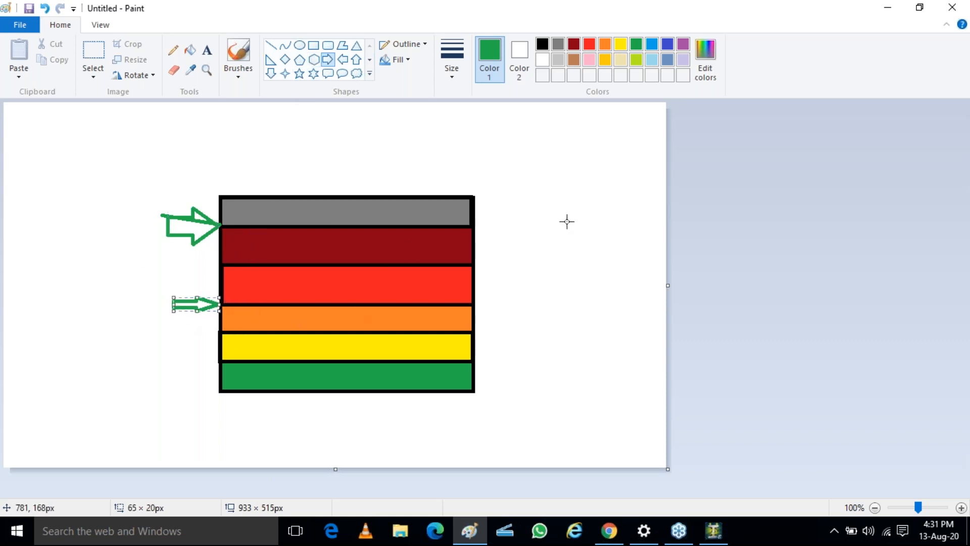
left_click(536, 209)
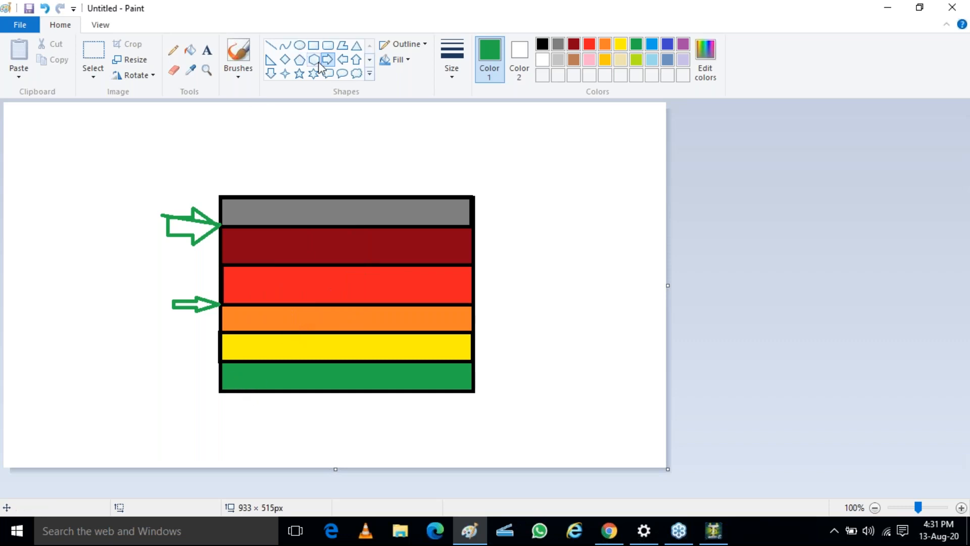
left_click_drag(178, 388, 219, 395)
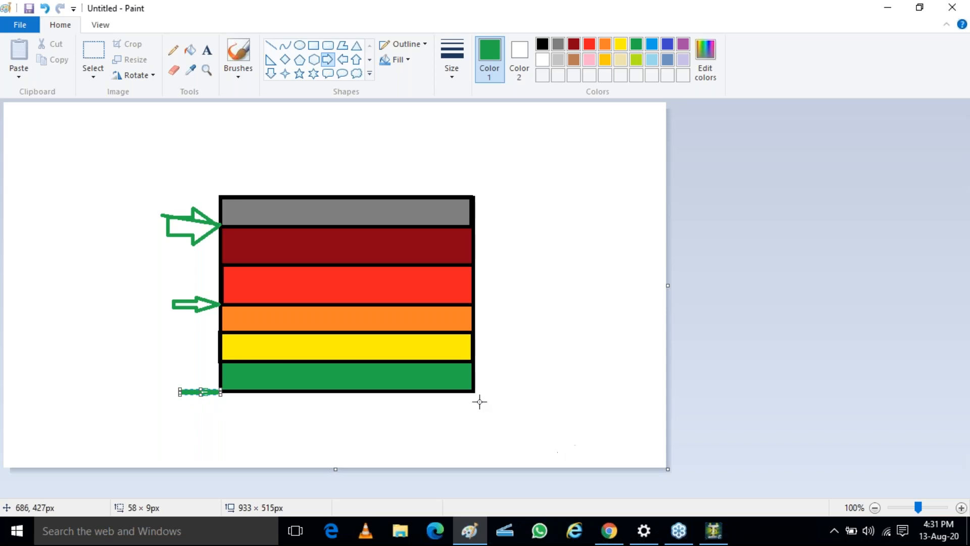
key("ctrl+z")
left_click_drag(155, 385, 217, 399)
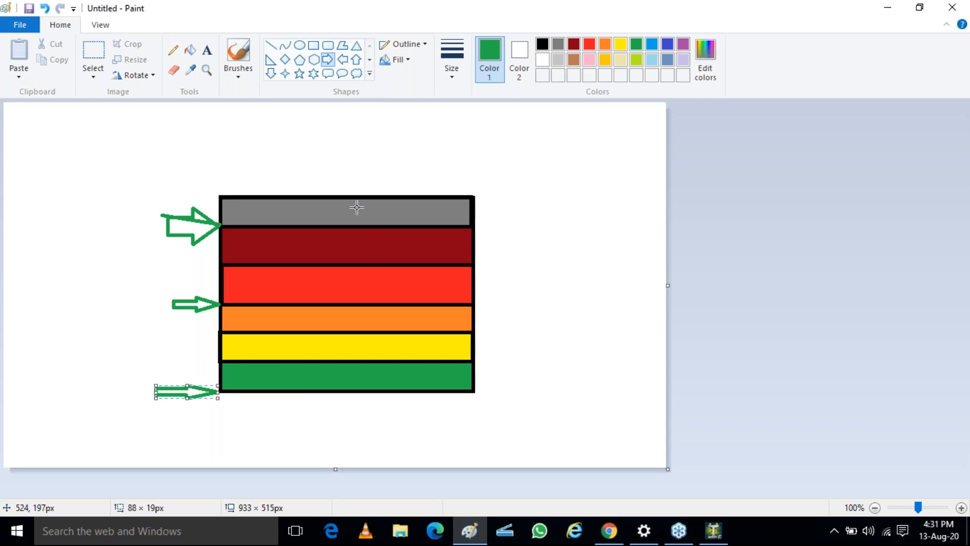
left_click(300, 45)
left_click_drag(521, 170, 625, 306)
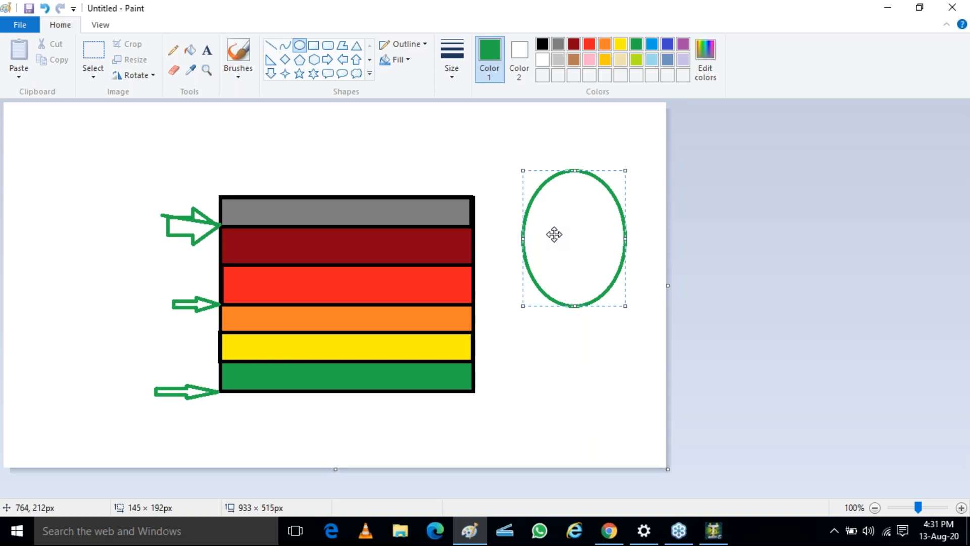
key("ctrl+z")
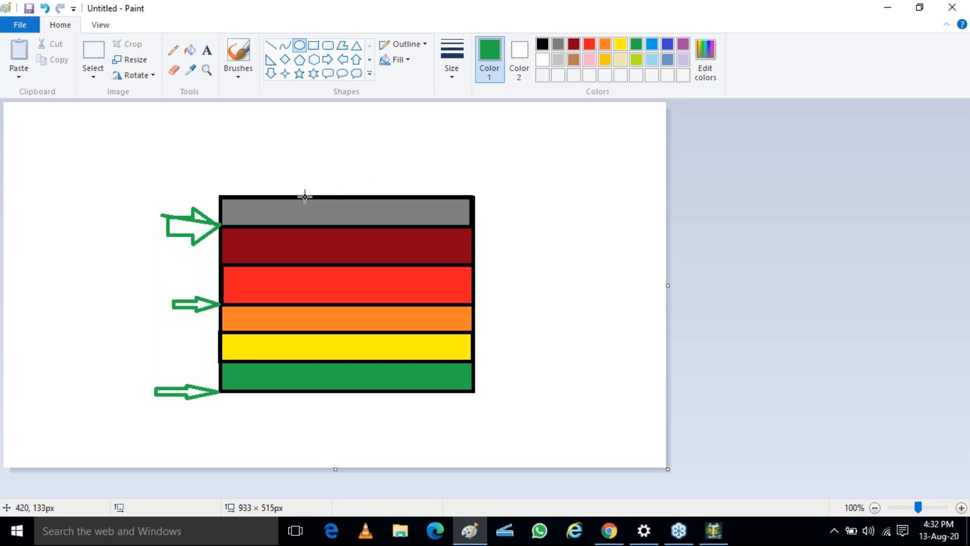
Step: Circle the middle of the grey band's upper edge in green and the yellow-green boundary in black, about 53 × 58 px
left_click_drag(324, 186, 357, 213)
left_click_drag(327, 345, 358, 383)
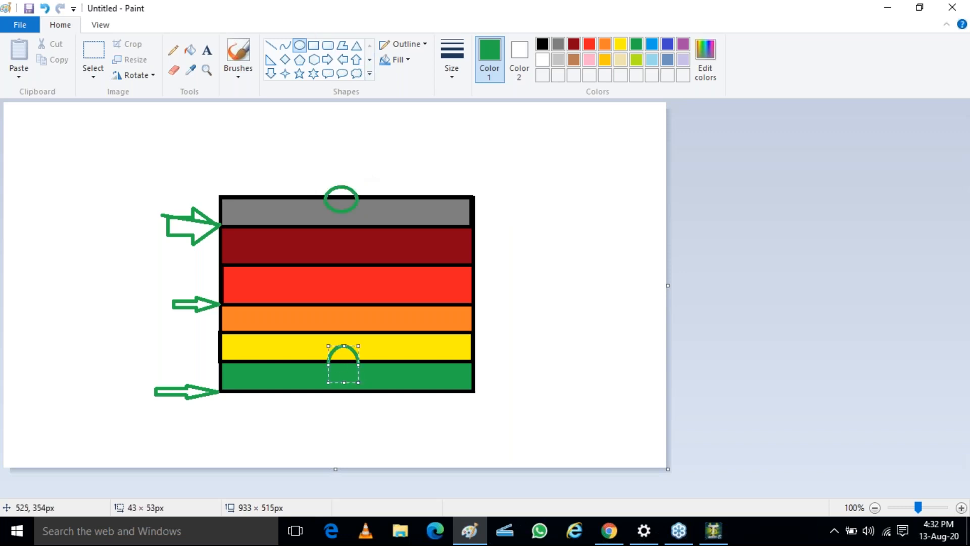
left_click(542, 44)
key("ctrl+z")
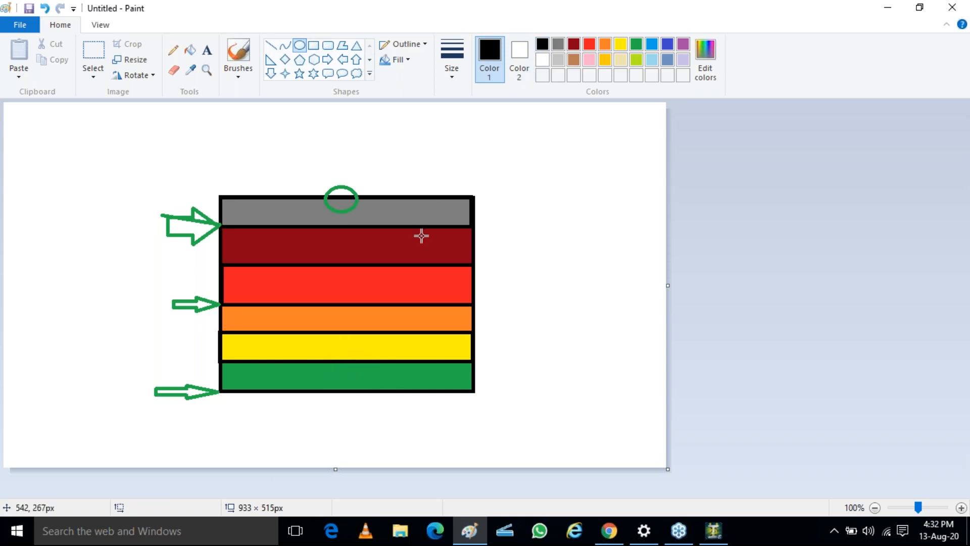
left_click_drag(319, 341, 358, 383)
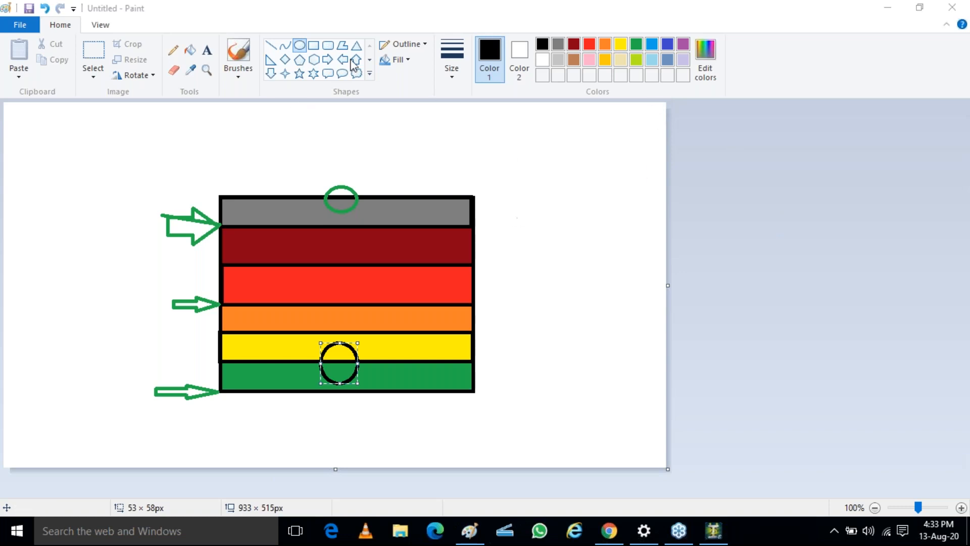
Step: Draw a black ellipse about 133 × 179 px to the right of the banded rectangle and activate the Line tool
left_click(296, 44)
left_click_drag(539, 167, 635, 296)
left_click(271, 45)
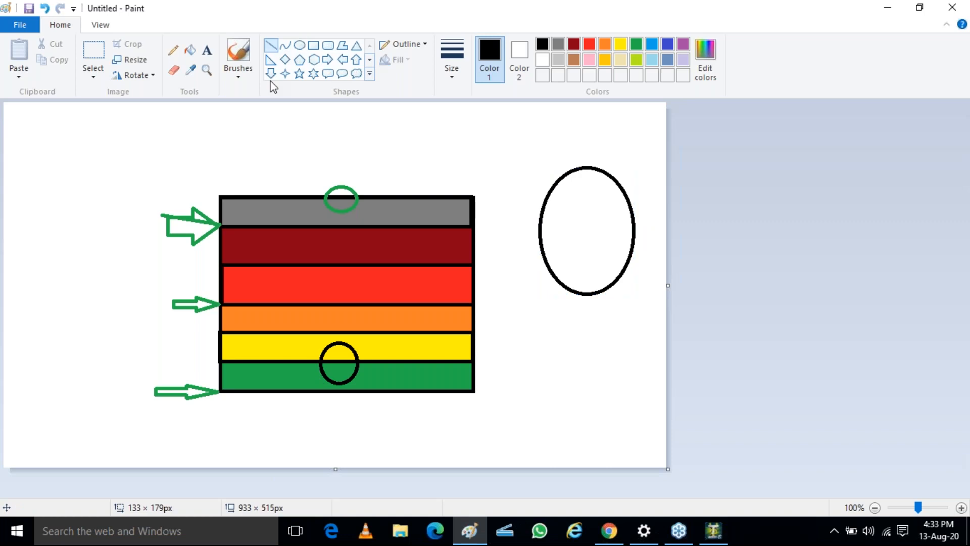
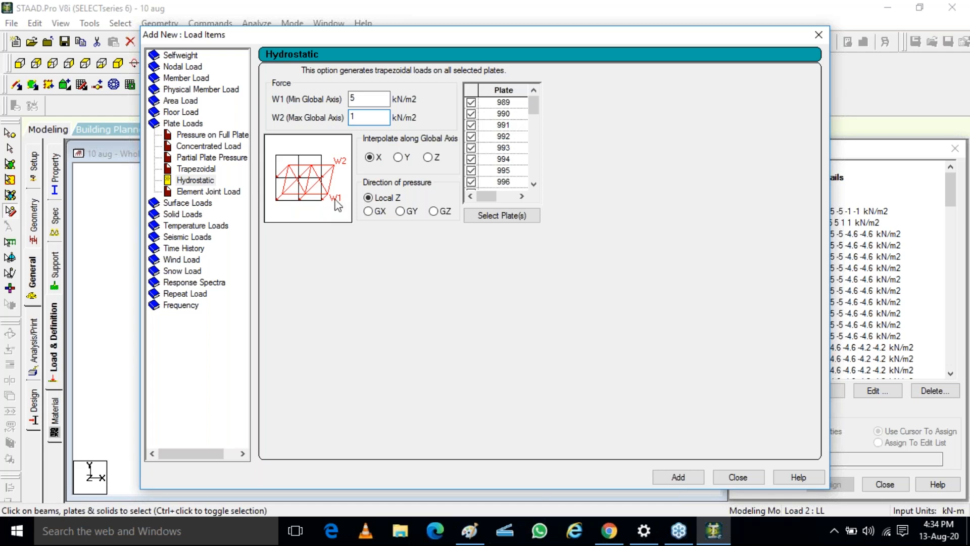
Step: Display the whole structure's support definitions together with its node supports table
key("ctrl")
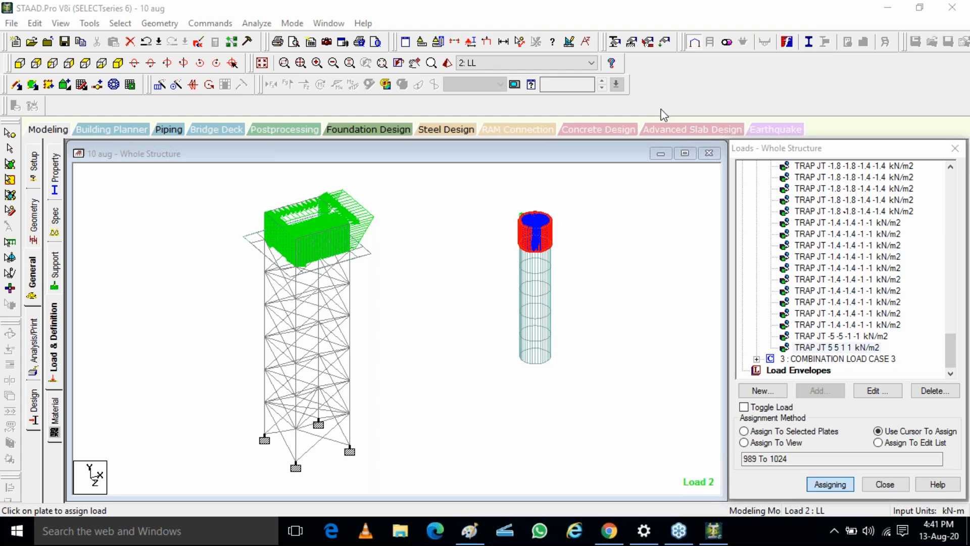
scroll(402, 244, "up", 1)
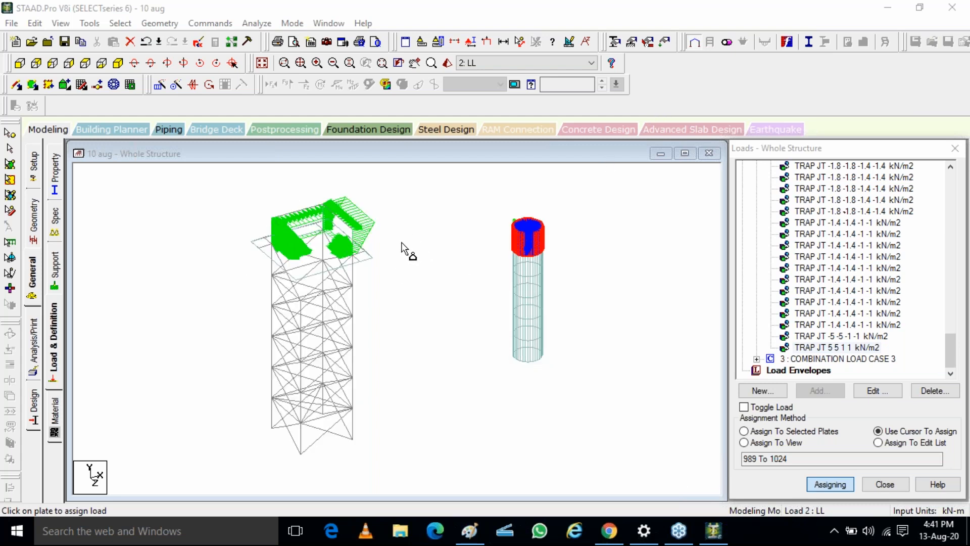
scroll(379, 260, "up", 1)
left_click(54, 268)
left_click(246, 219)
left_click(246, 218)
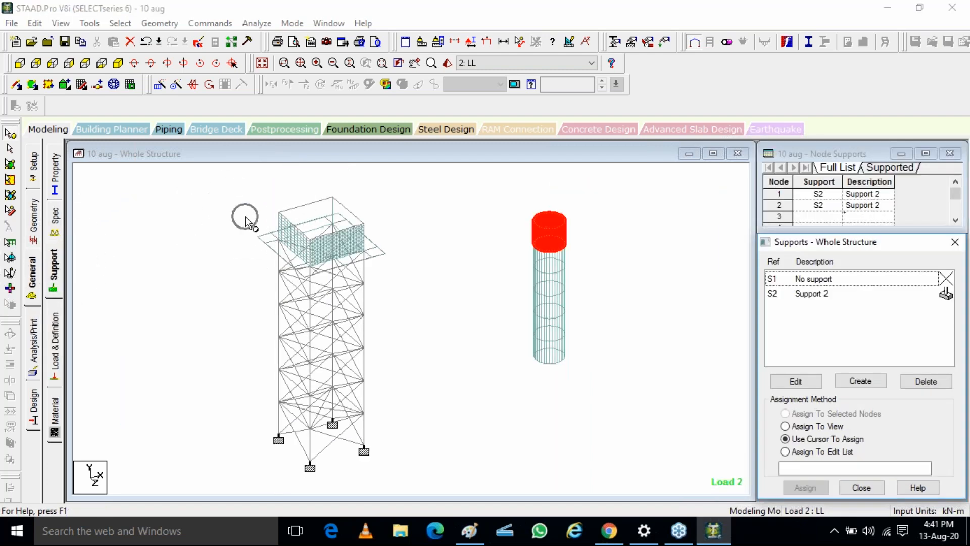
left_click(246, 218)
left_click(246, 218)
left_click(245, 218)
left_click(246, 219)
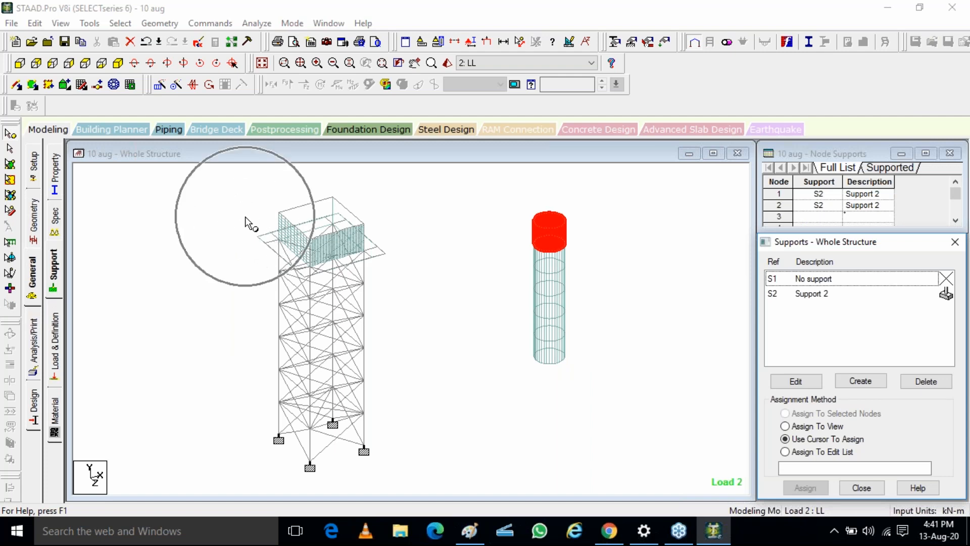
left_click(245, 216)
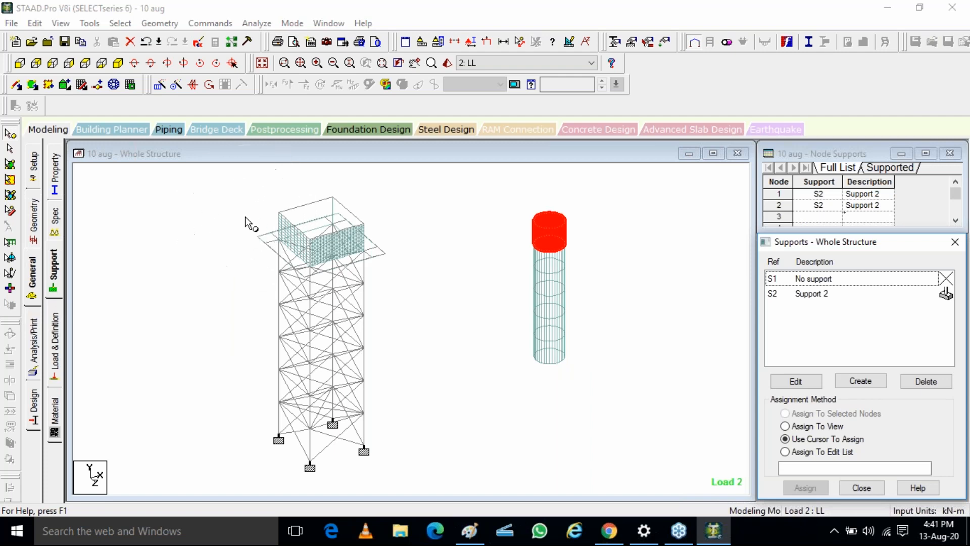
Step: View the August 2020 calendar and clear the selection of the cylinder's upper plates
left_click(244, 217)
left_click(752, 51)
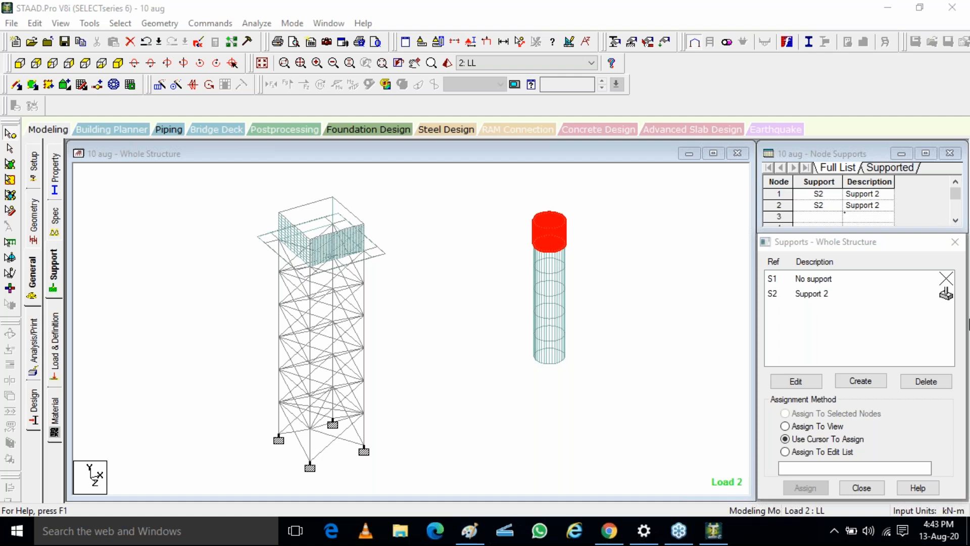
left_click(934, 529)
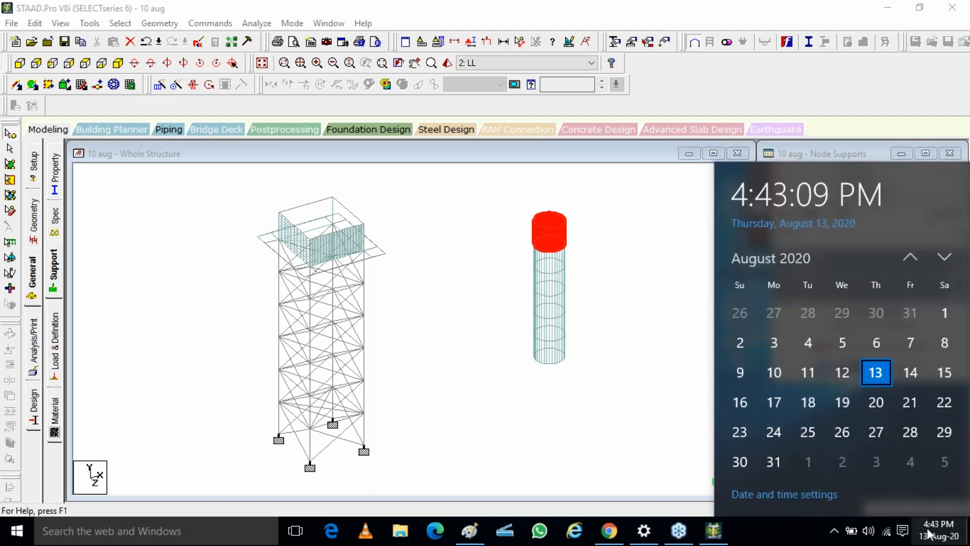
left_click(916, 372)
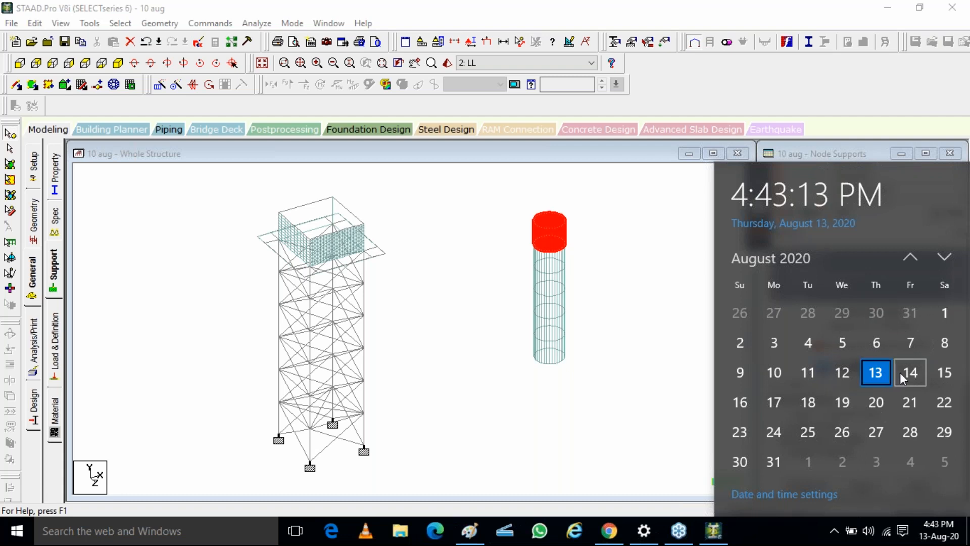
left_click(672, 228)
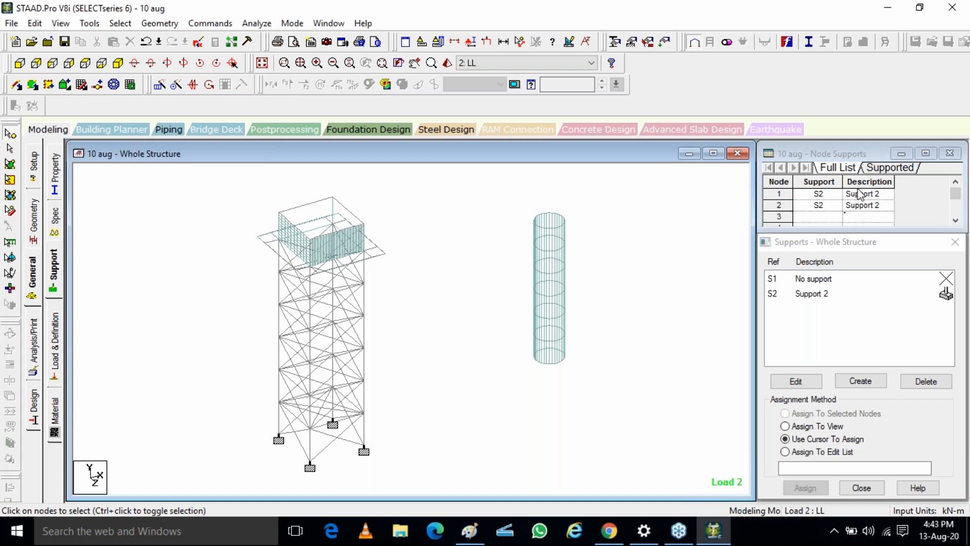
left_click(756, 229)
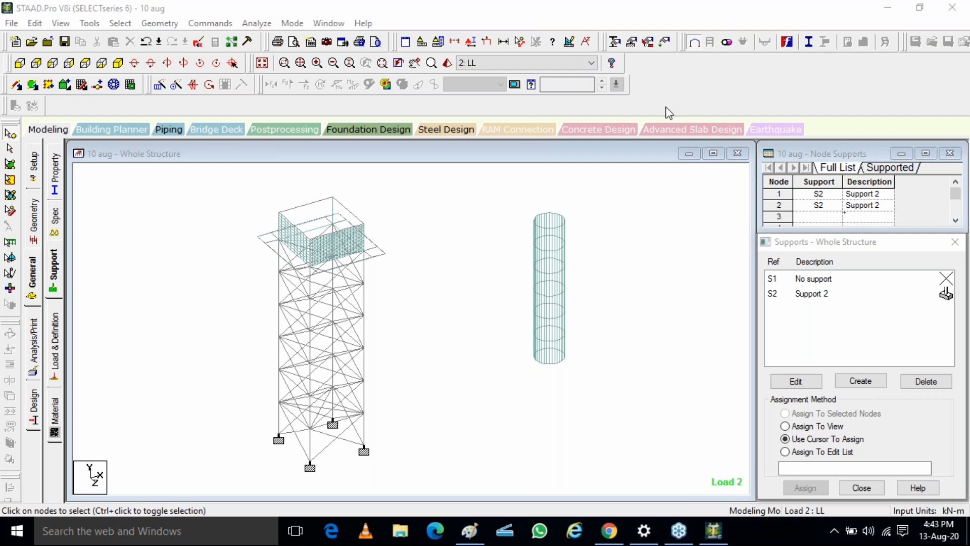
Step: Save the changes to 10 aug.std and create a new Space model named tol in meters and kilonewtons
left_click(12, 23)
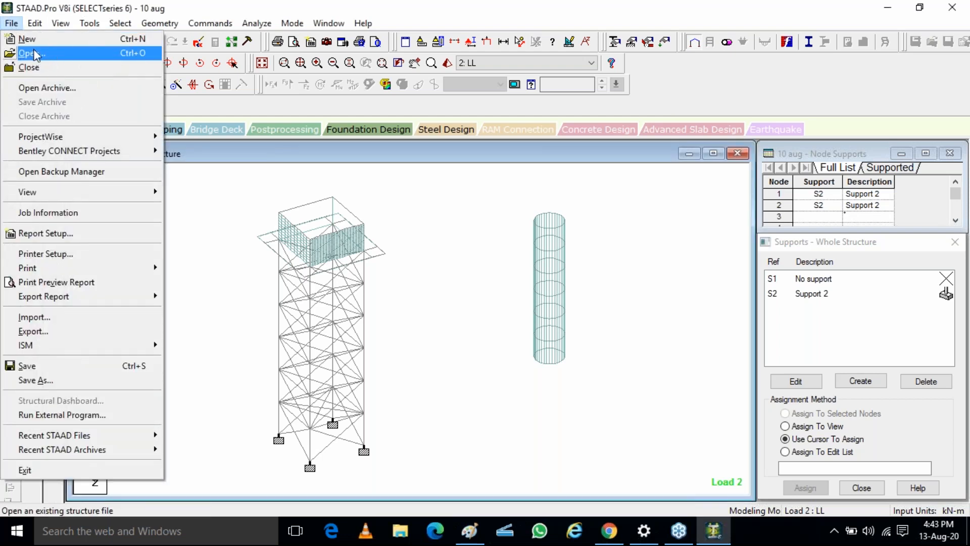
left_click(33, 53)
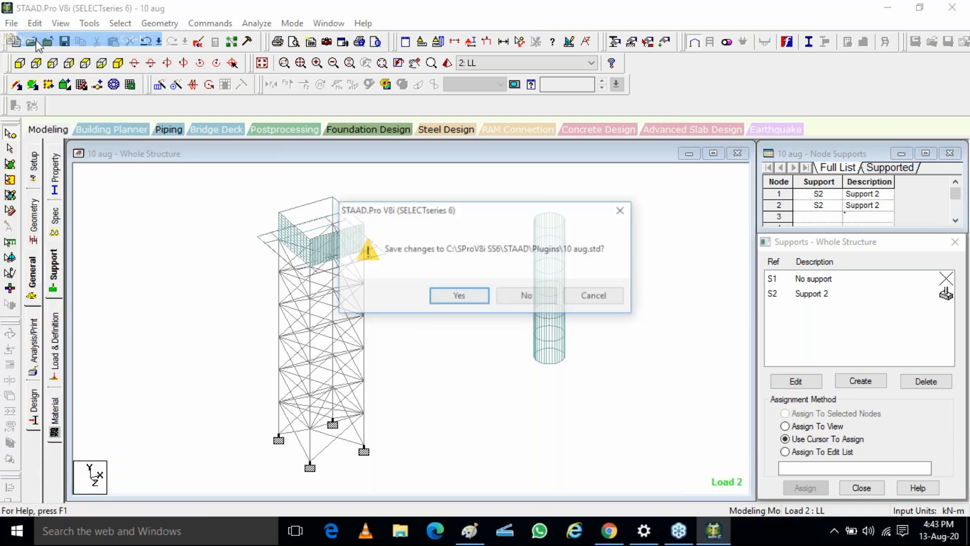
left_click(477, 296)
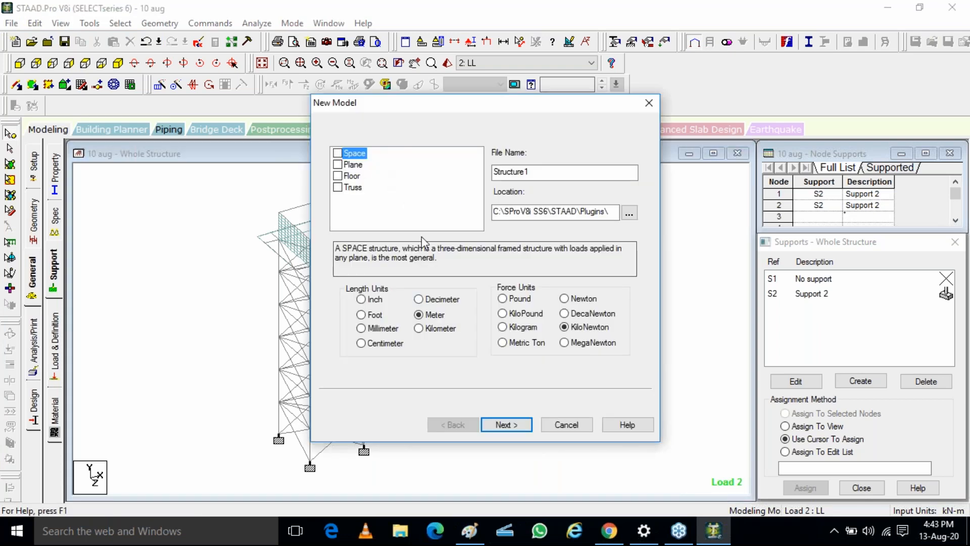
left_click_drag(598, 170, 492, 172)
type("tol")
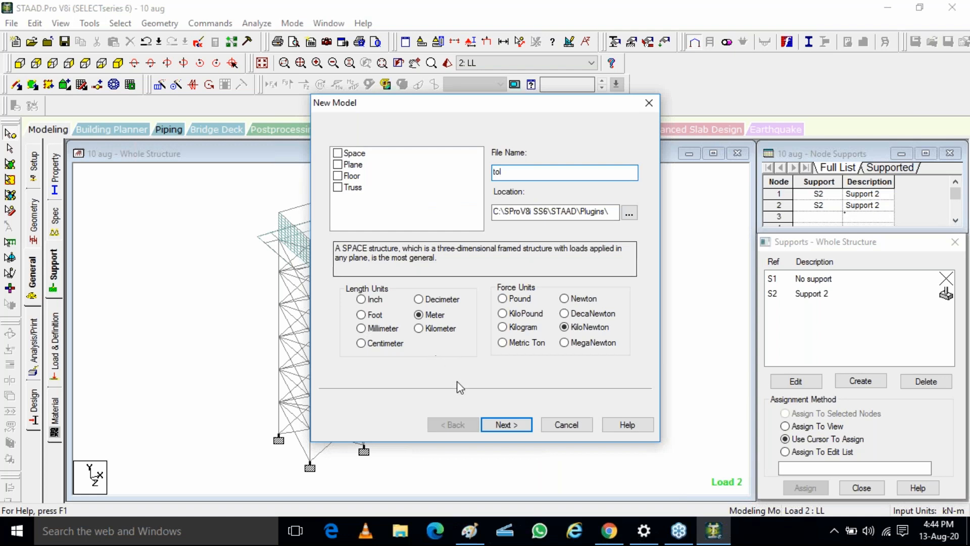
left_click(499, 426)
left_click(506, 424)
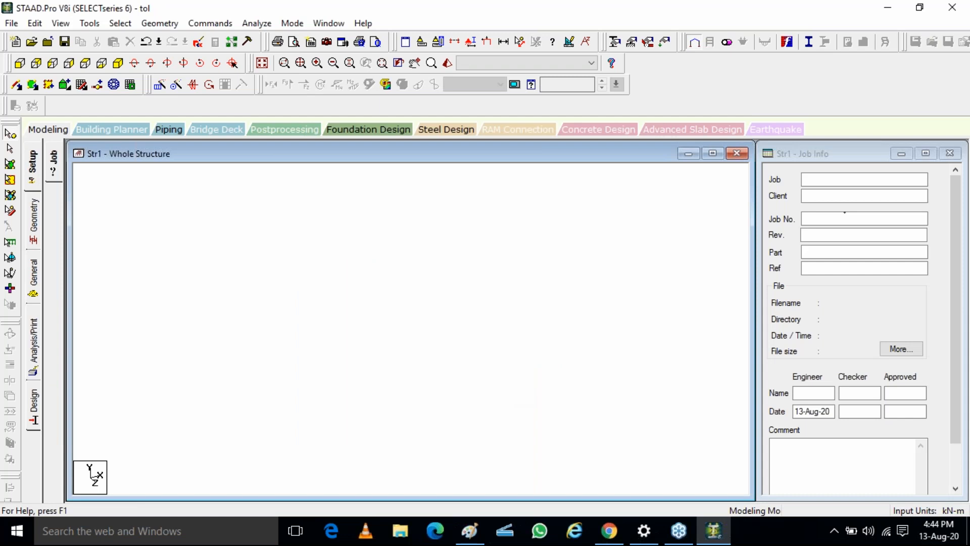
Step: Switch to Paint and delete the existing sketch from the canvas
left_click(471, 531)
left_click(92, 70)
left_click_drag(37, 131, 668, 470)
key("Delete")
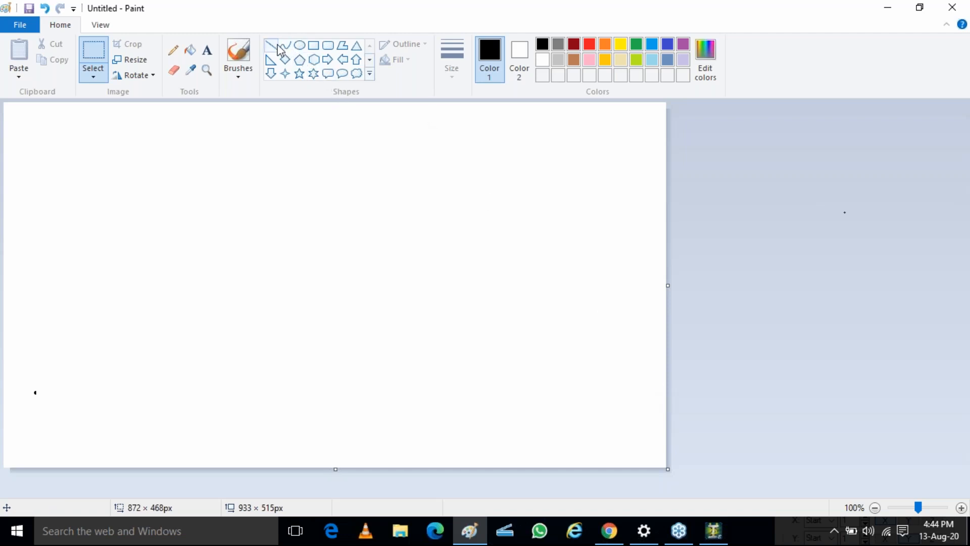
Step: Draw a black column rectangle about 34 × 330 px and a beam rectangle about 381 × 43 px extending right across its upper end
left_click(313, 46)
left_click_drag(220, 216, 246, 450)
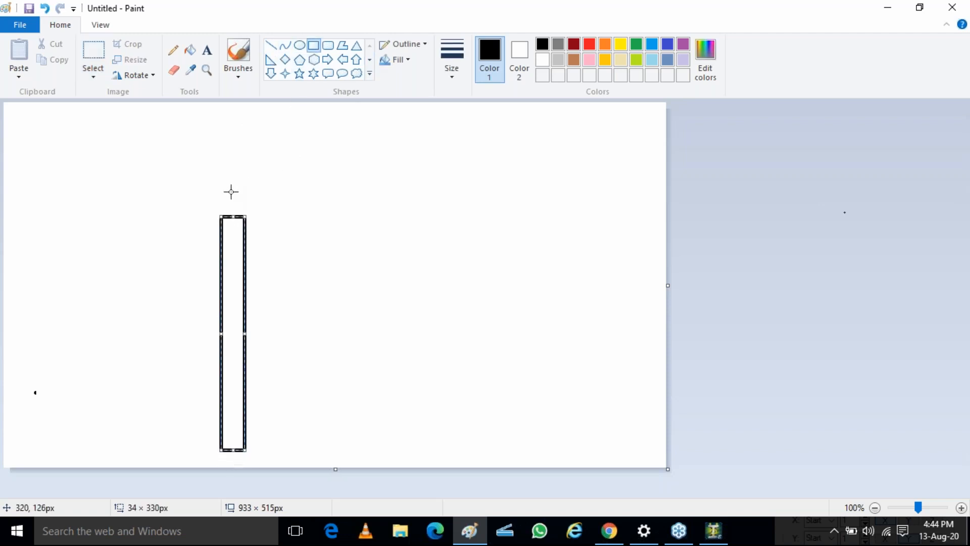
left_click_drag(221, 188, 491, 218)
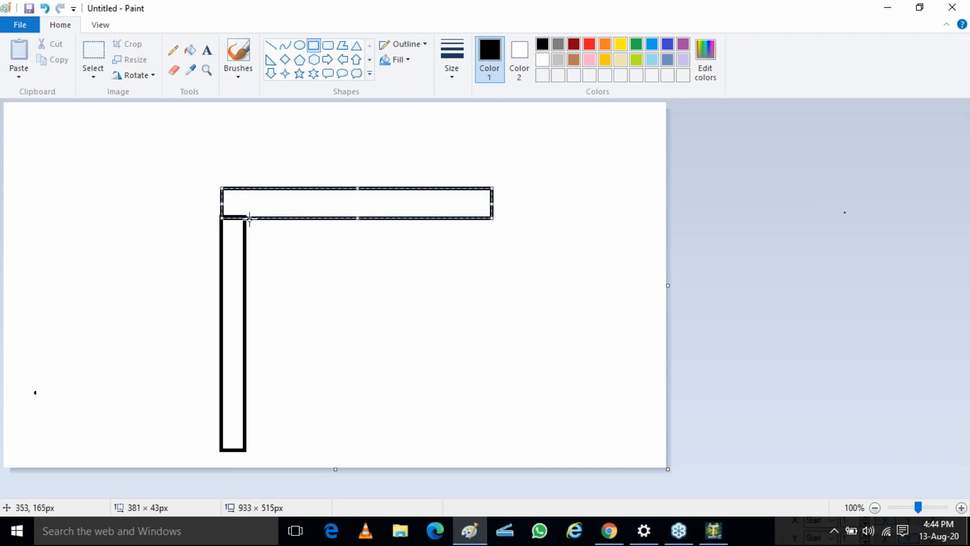
key("ctrl")
key("ctrl")
key("ctrl")
left_click(183, 195)
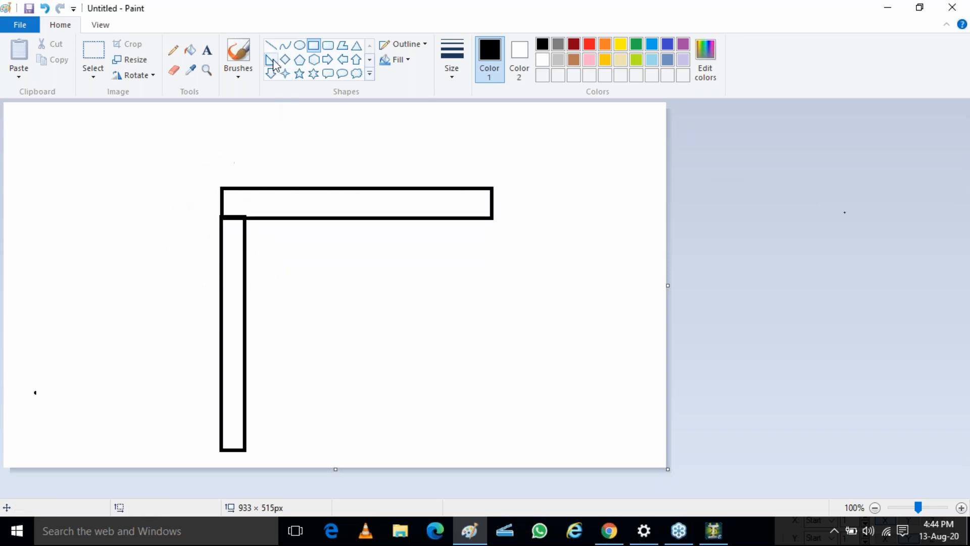
Step: Draw red centrelines about 363 px long inside the black beam and about 316 px long inside the black column
left_click(271, 47)
left_click(588, 44)
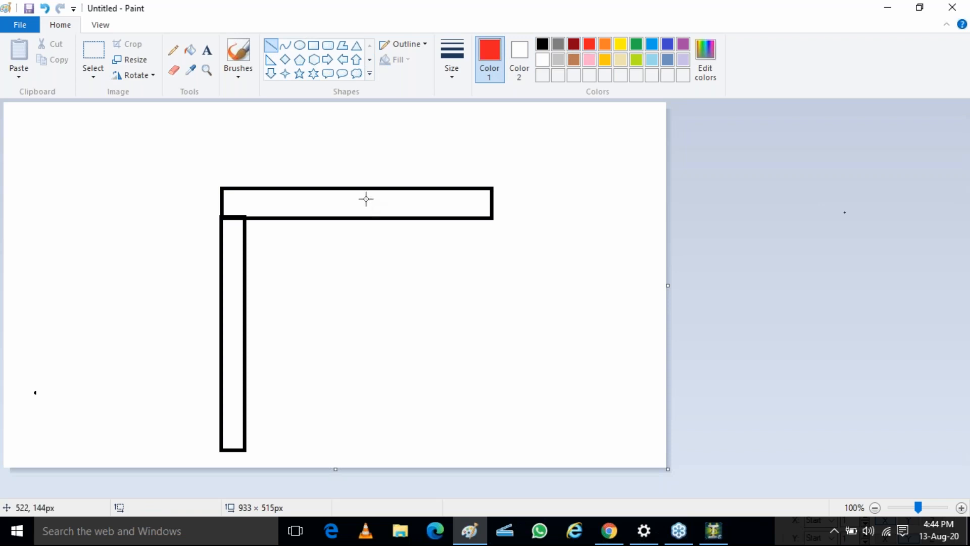
left_click_drag(226, 200, 483, 200)
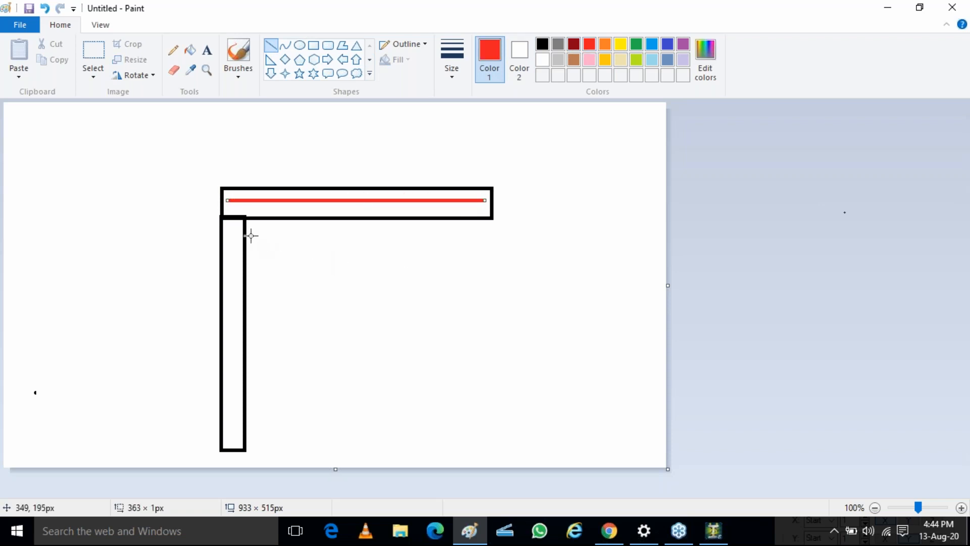
left_click_drag(234, 221, 233, 445)
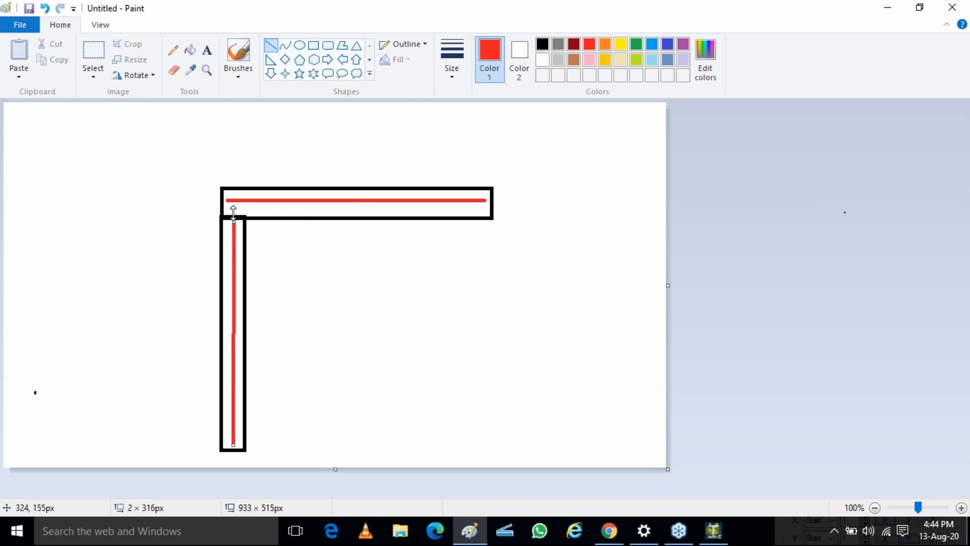
key("ctrl")
key("ctrl")
Step: Draw a second column in red with an overlapping red beam rectangle about 336 × 47 px at its upper end
left_click(314, 48)
left_click_drag(393, 257, 422, 466)
left_click_drag(393, 241, 631, 274)
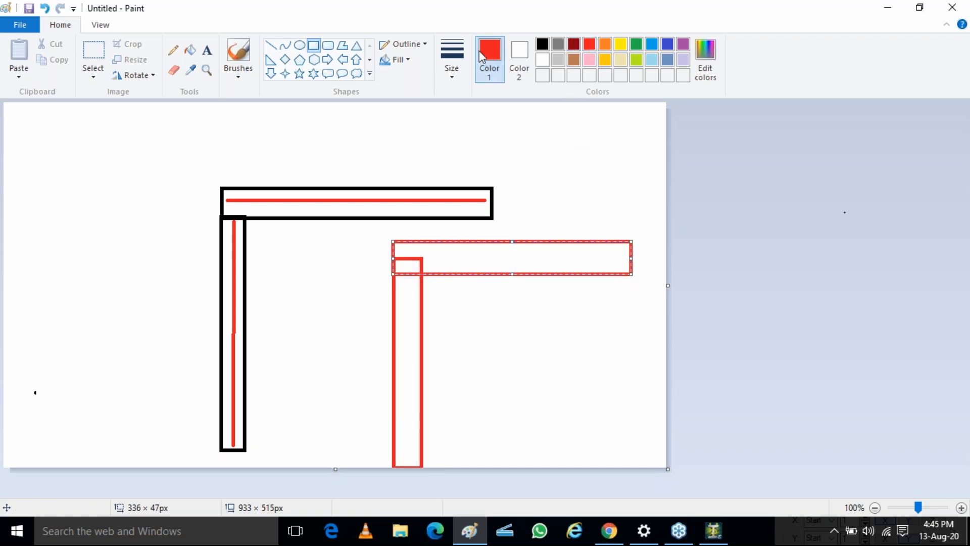
left_click(624, 47)
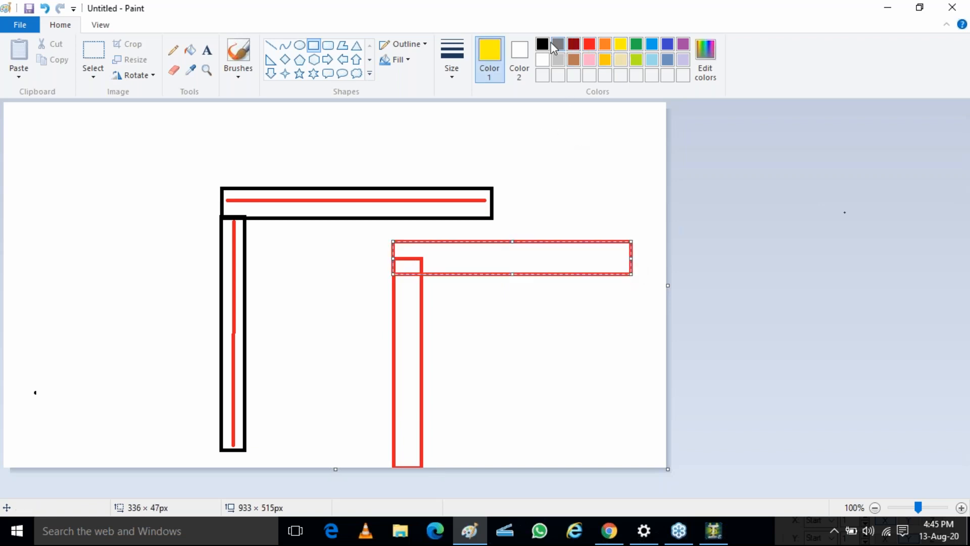
left_click(579, 41)
left_click(590, 47)
left_click(567, 165)
Step: Draw yellow centrelines meeting at the red joint, about 292 px down the column and about 321 px along the beam
left_click(619, 45)
left_click(285, 45)
left_click_drag(405, 260, 406, 465)
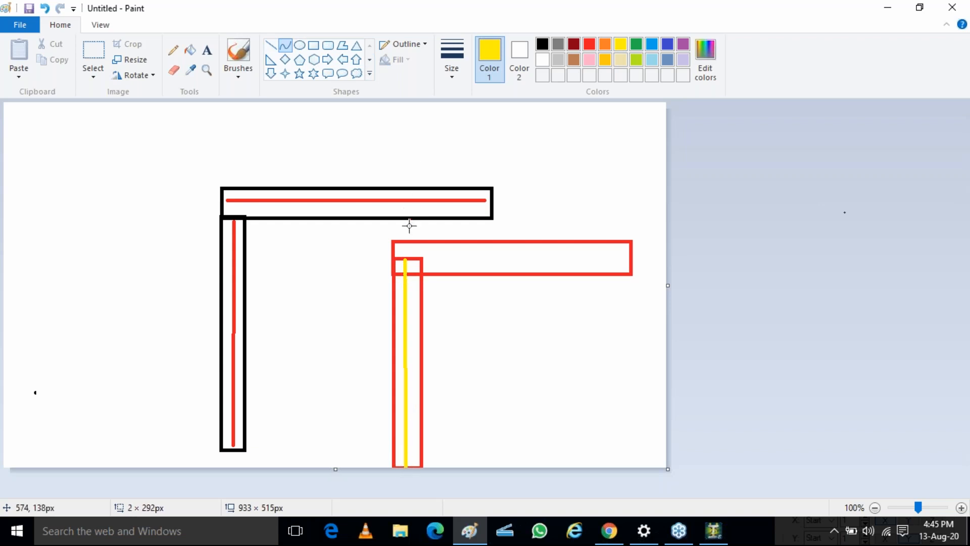
mouse_move(402, 260)
left_mouse_down()
mouse_move(627, 260)
mouse_move(410, 286)
mouse_move(418, 260)
mouse_move(639, 262)
mouse_move(632, 256)
left_mouse_up()
left_click(271, 48)
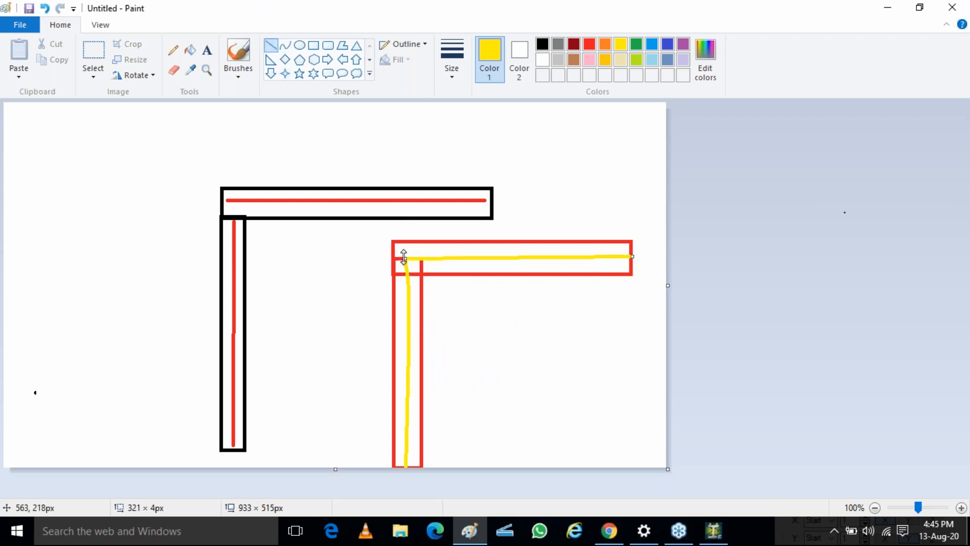
key("ctrl")
Step: Switch to STAAD.Pro and draw a column from (1, 0) to (1, 3) with a beam continuing to (4, 3) on the grid
left_click(712, 530)
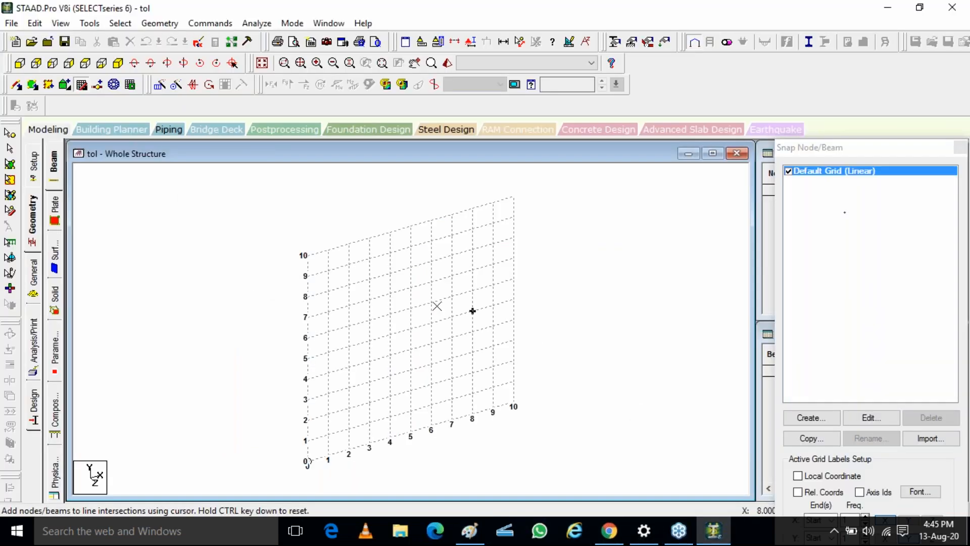
left_click(329, 454)
left_click(328, 393)
left_click(390, 375)
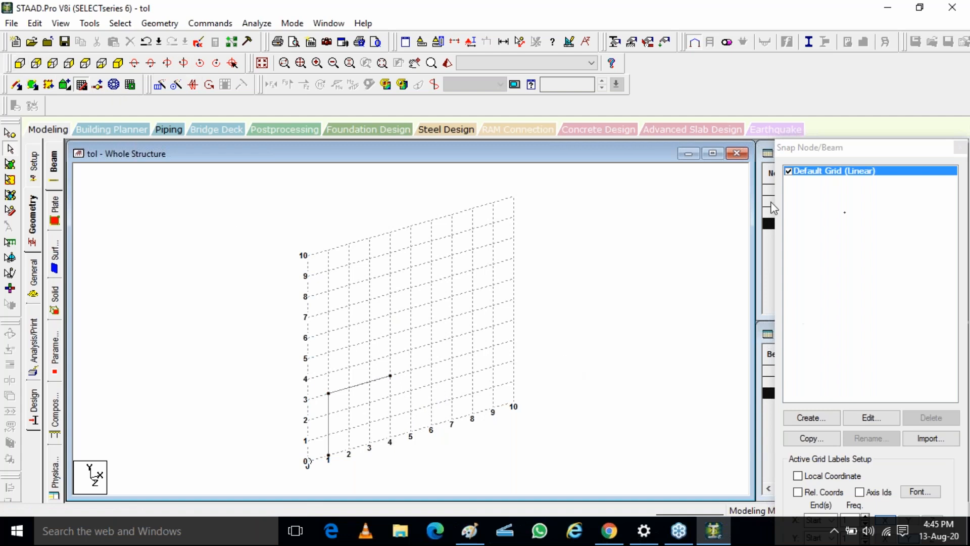
Step: Draw a second column on the snap grid from (7, 0) to (7, 3)
left_click(83, 85)
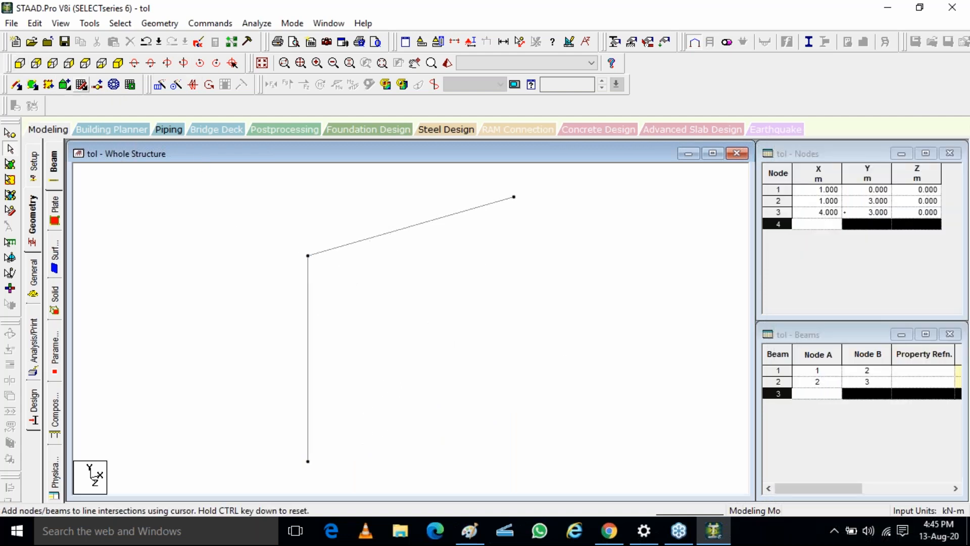
left_click(460, 431)
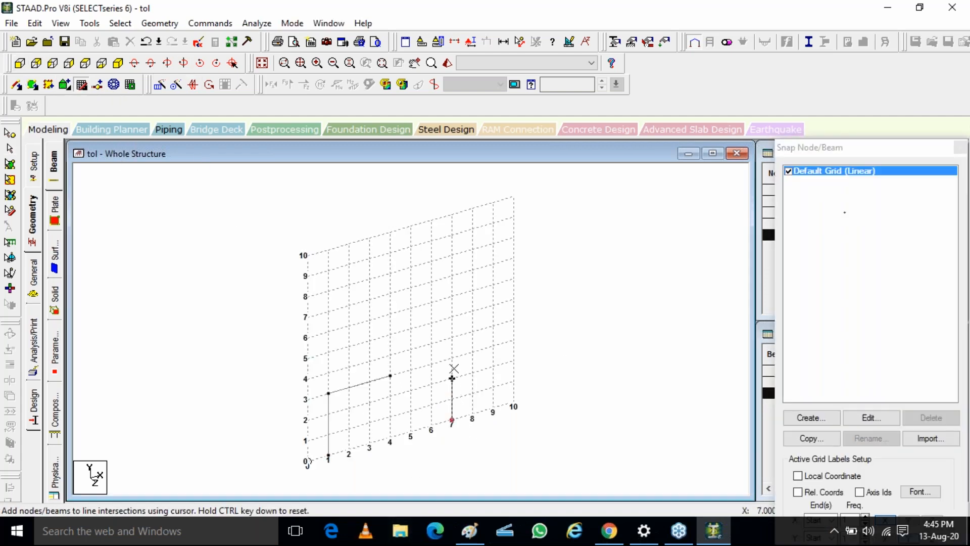
left_click(451, 358)
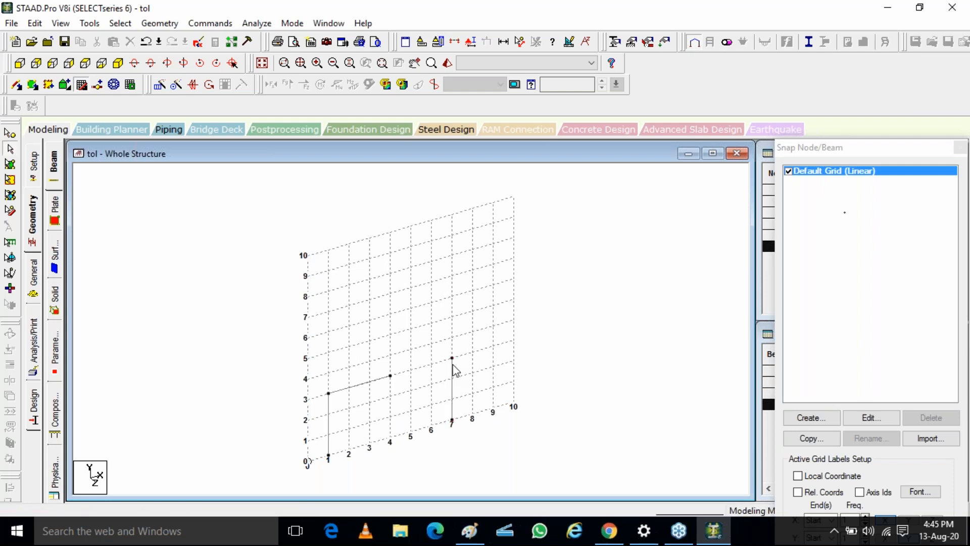
left_click(10, 134)
left_click(452, 358)
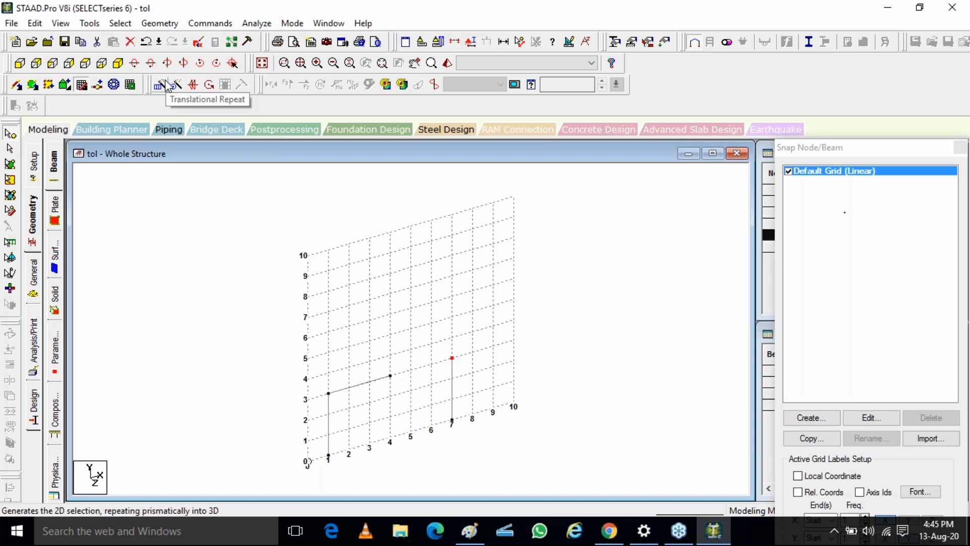
left_click(214, 208)
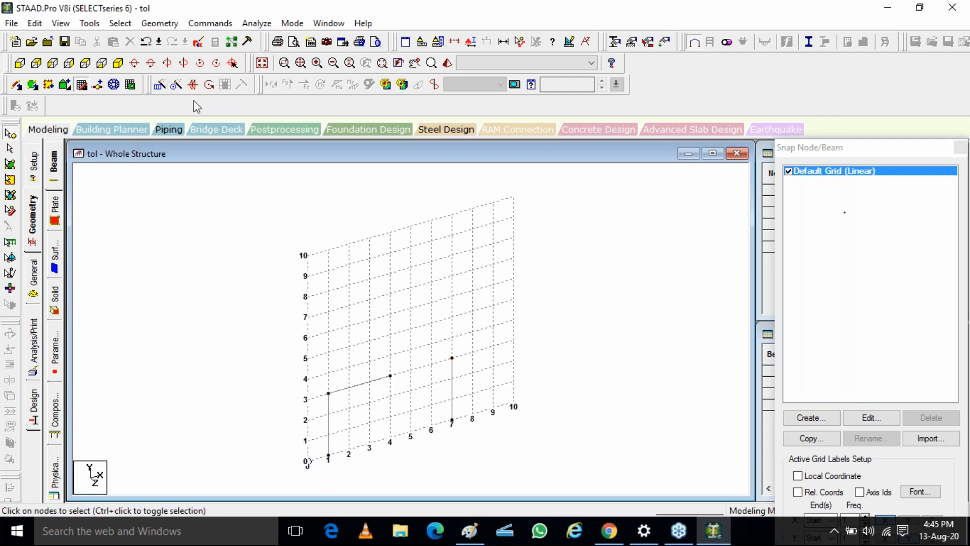
left_click(85, 83)
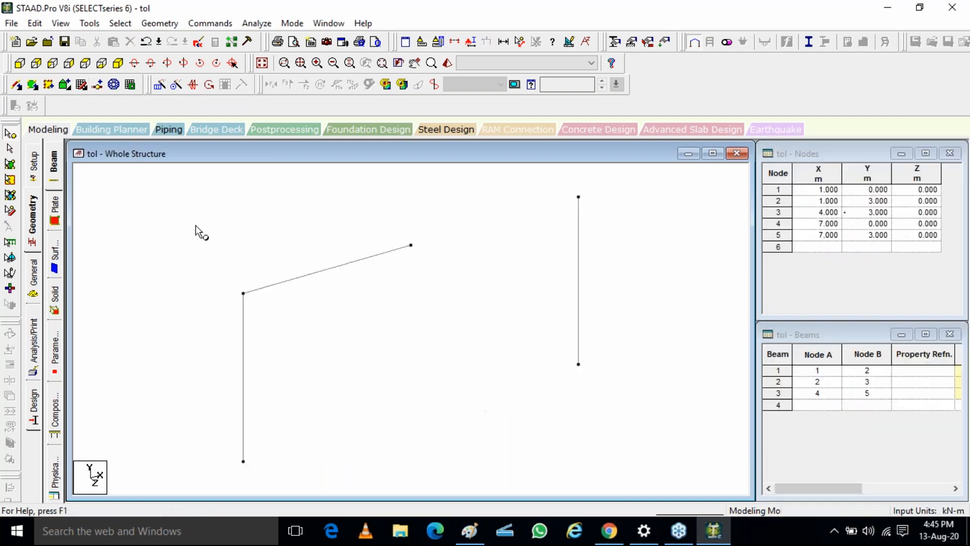
Step: Draw a beam on the snap grid from the second column's upper node at (7, 3) to (10, 3)
left_click(81, 85)
left_click(452, 357)
left_click(514, 340)
key("Escape")
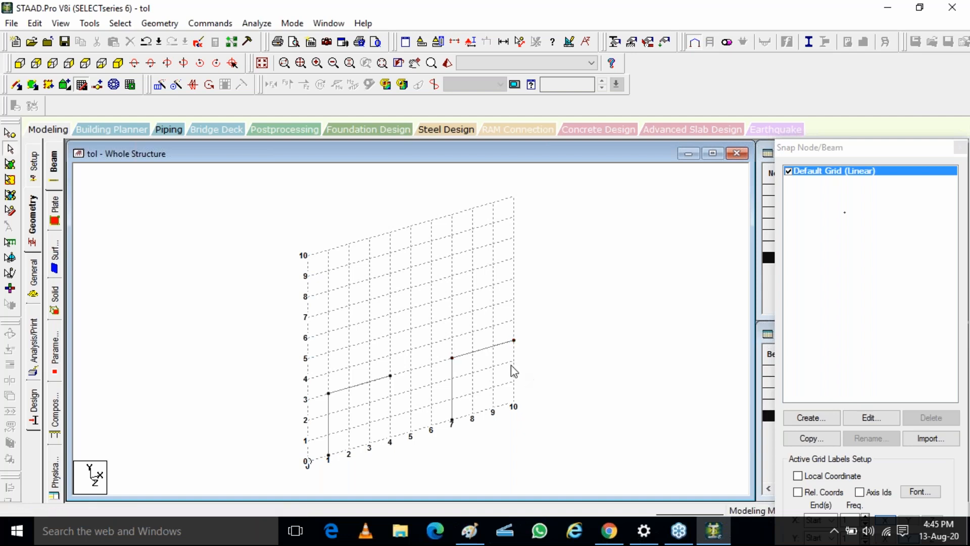
Step: Move the second frame's beam vertically by a Y offset without retaining connections, splitting any existing members at coinciding nodes
left_click(484, 350)
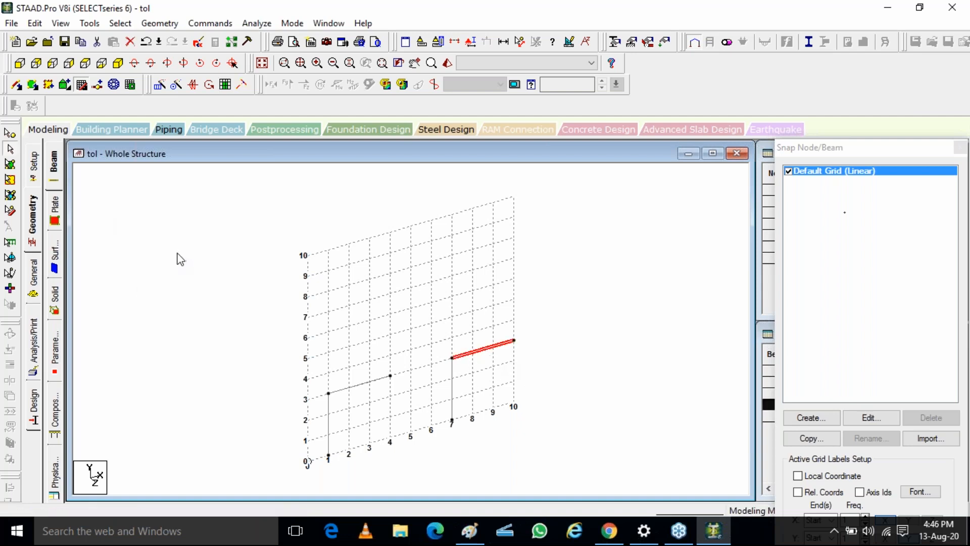
left_click(118, 24)
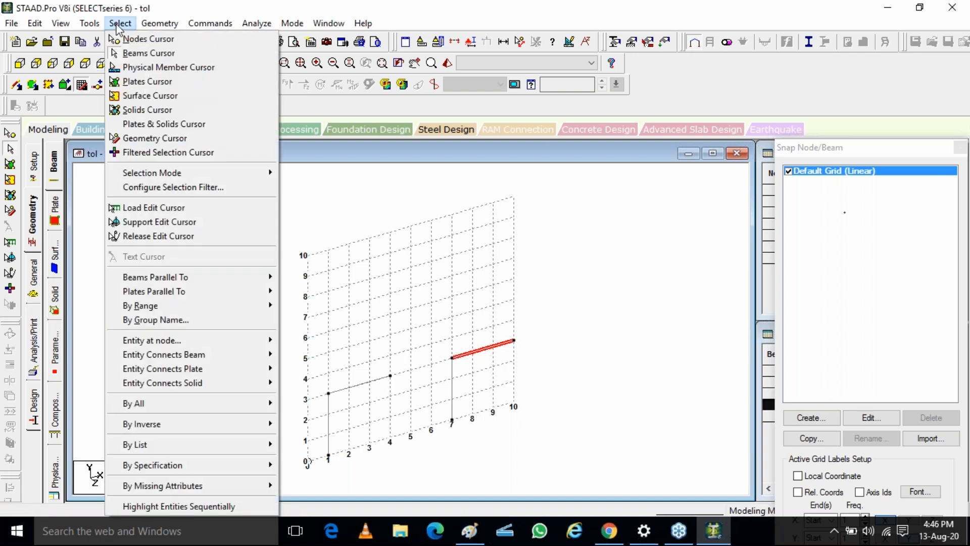
left_click(255, 4)
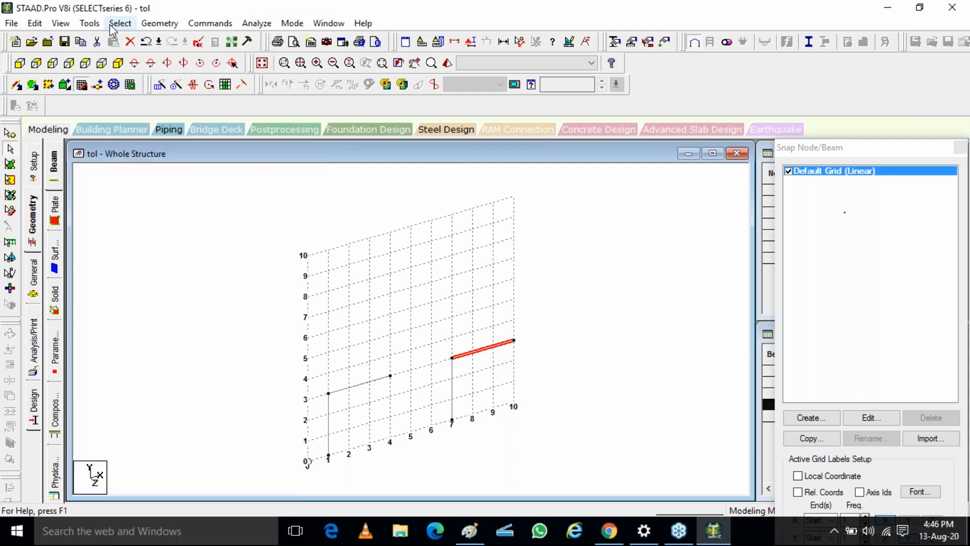
left_click(149, 25)
mouse_move(232, 298)
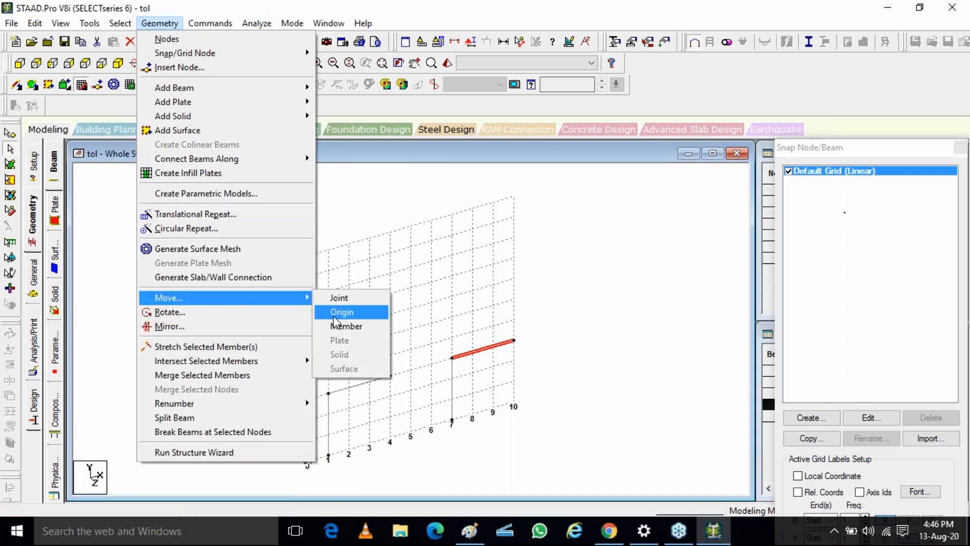
left_click(355, 326)
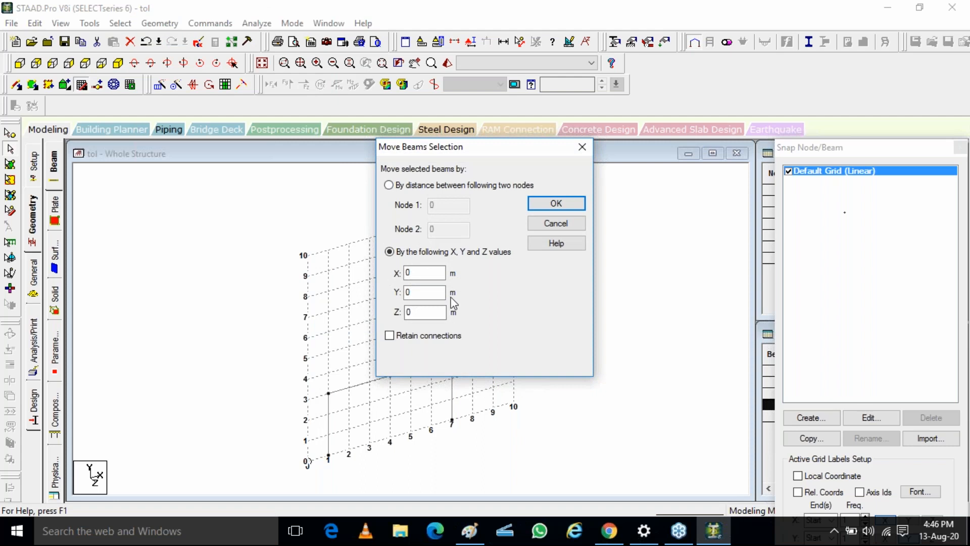
double_click(427, 292)
left_click(555, 203)
left_click(507, 296)
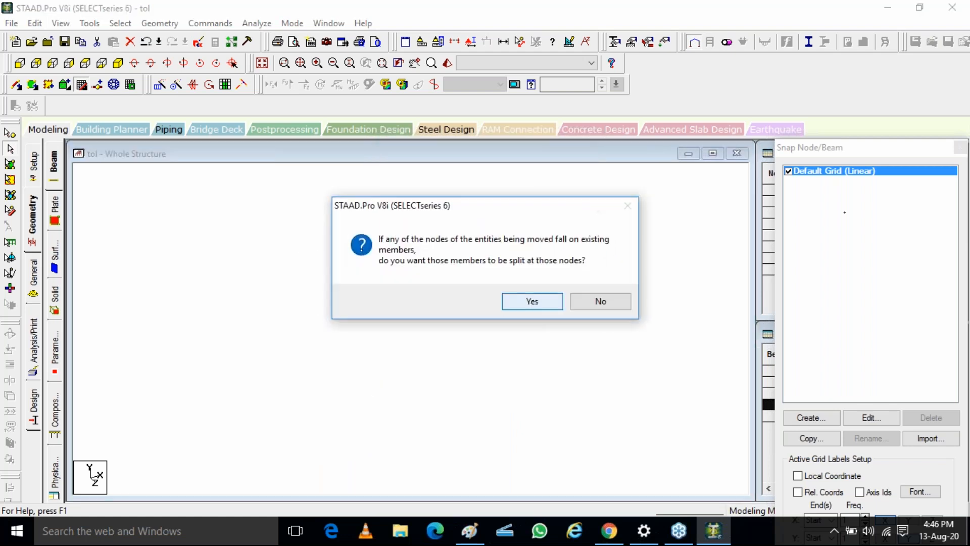
left_click(513, 306)
Step: Examine the moved beam against the second column's upper node in the plan and front elevation views
scroll(455, 358, "up", 3)
scroll(504, 389, "down", 3)
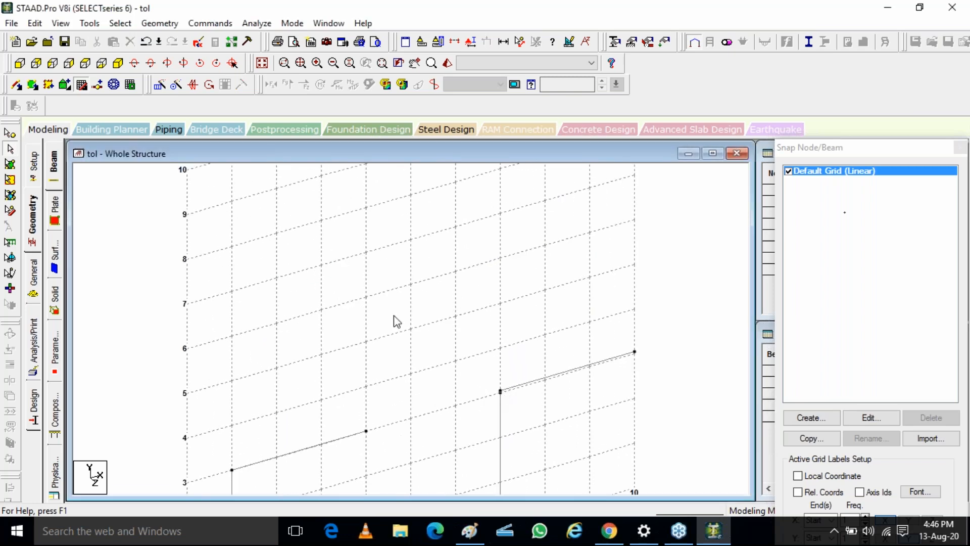
left_click(87, 64)
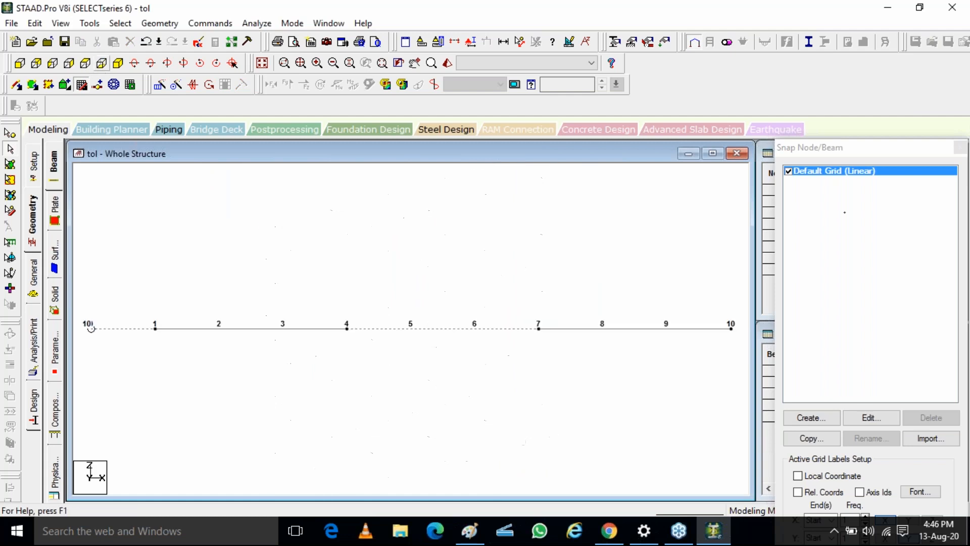
left_click(37, 63)
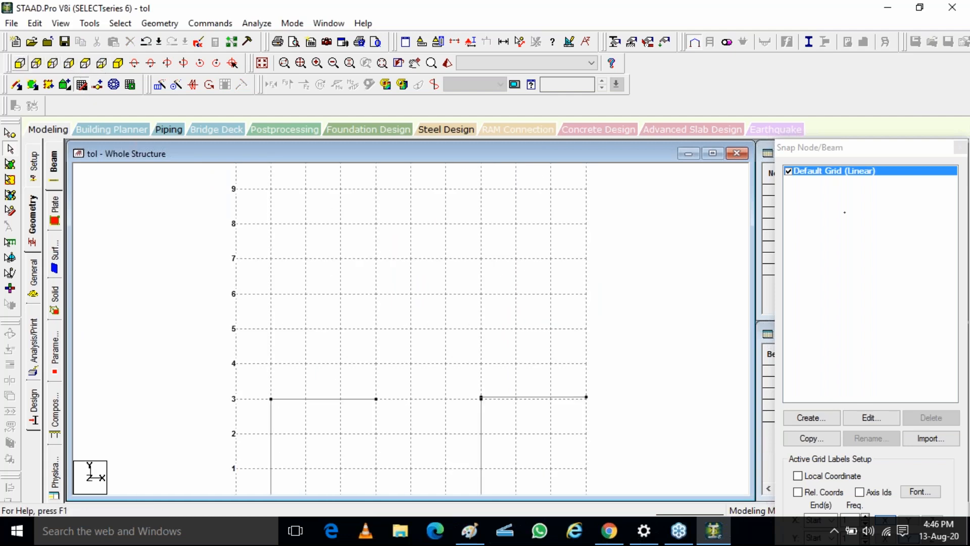
scroll(504, 429, "up", 3)
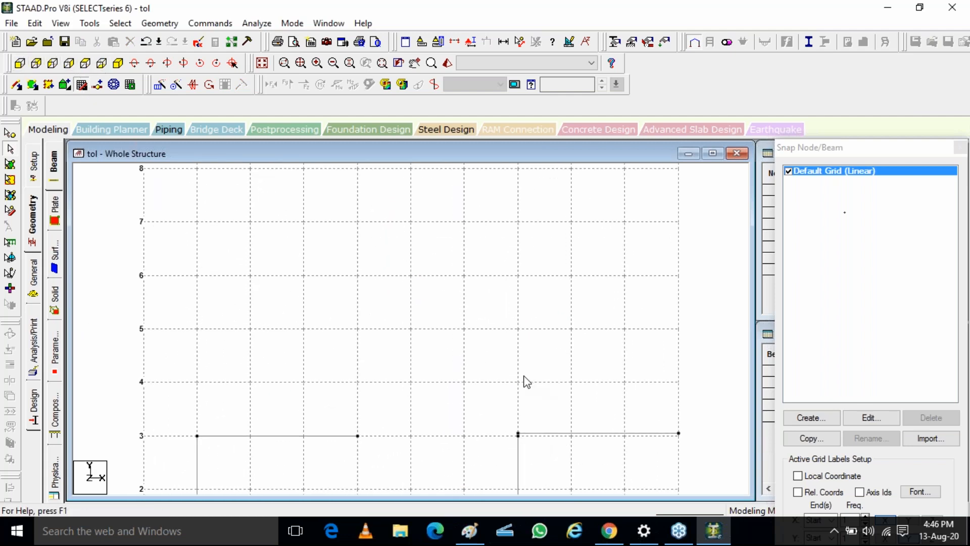
scroll(515, 434, "up", 1)
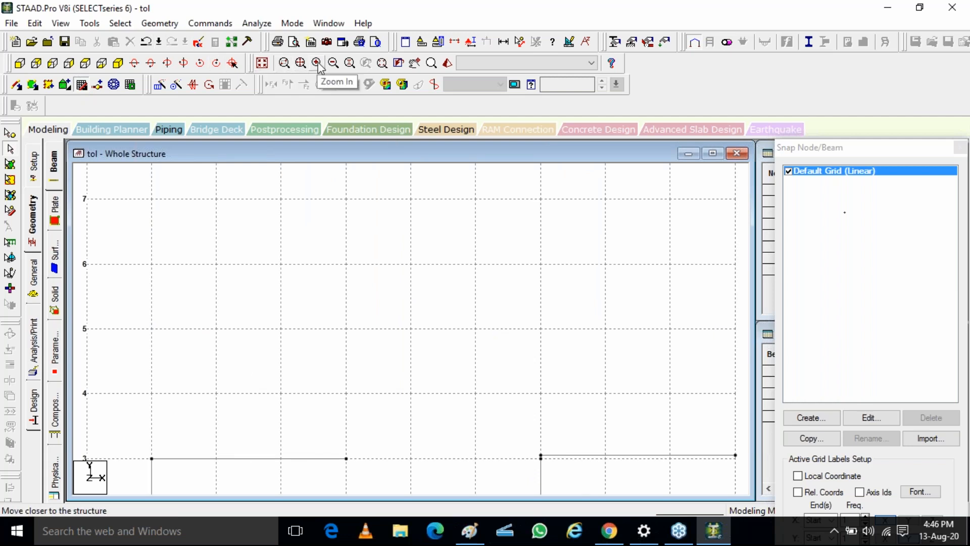
left_click(386, 65)
left_click_drag(510, 322, 494, 307)
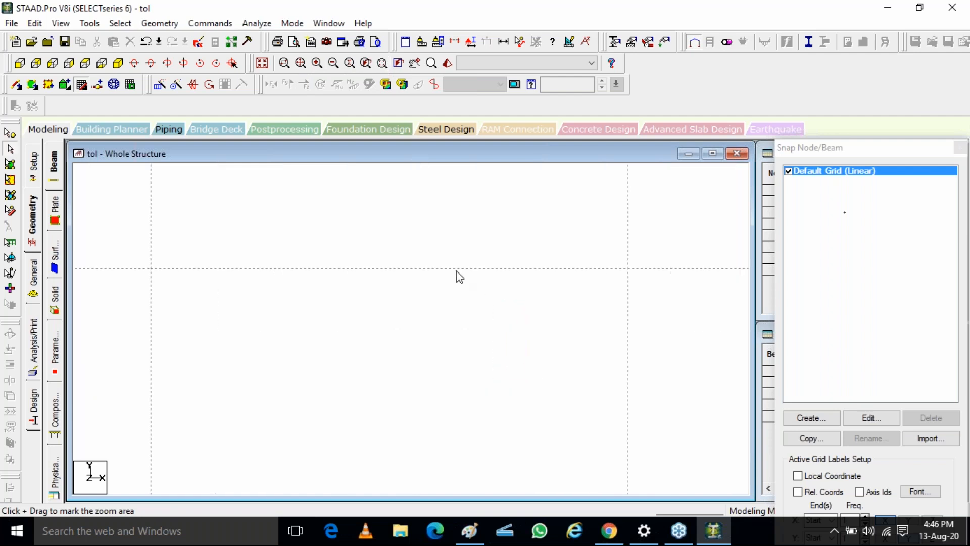
scroll(418, 225, "down", 8)
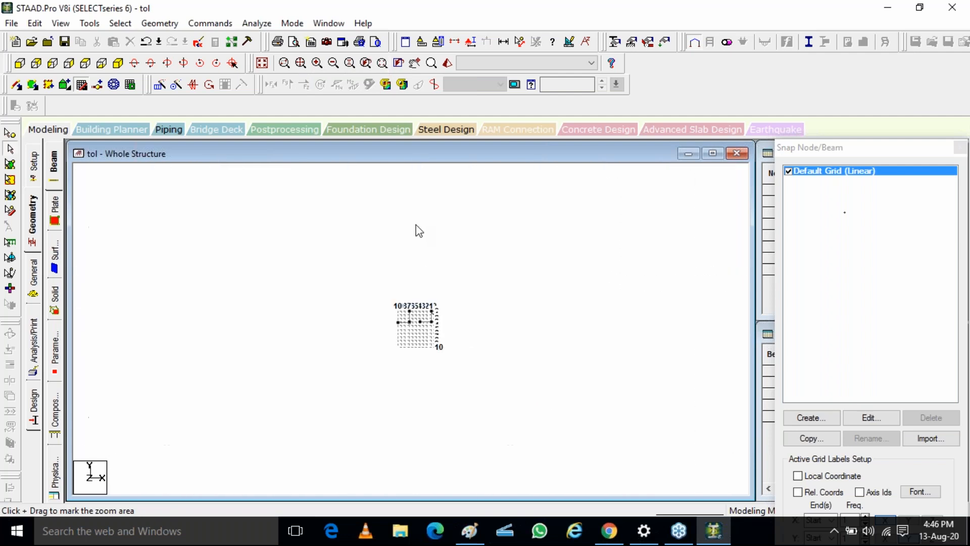
scroll(422, 324, "up", 2)
scroll(422, 328, "up", 3)
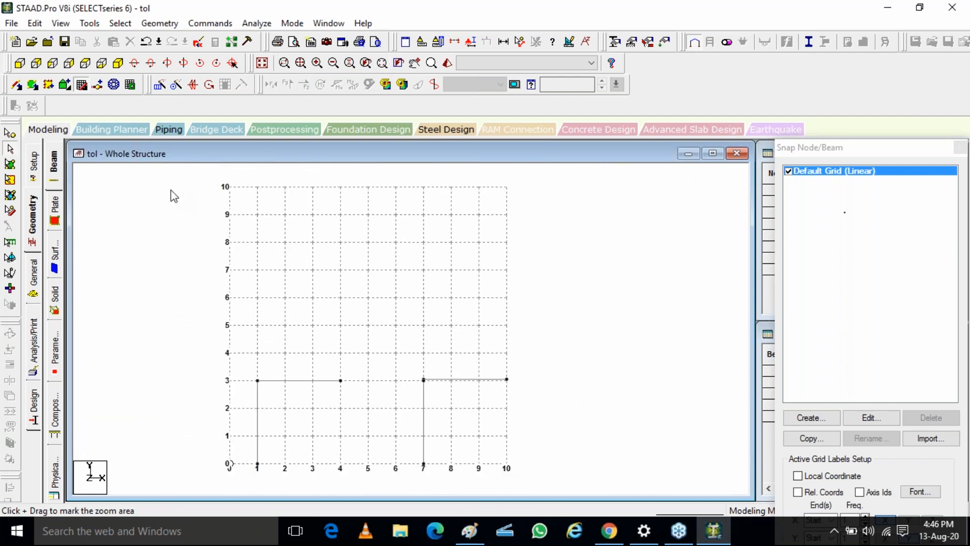
Step: Inspect the second frame's beam-column joint close up to check the gap between its two nodes
left_click(383, 63)
left_click_drag(408, 364, 438, 395)
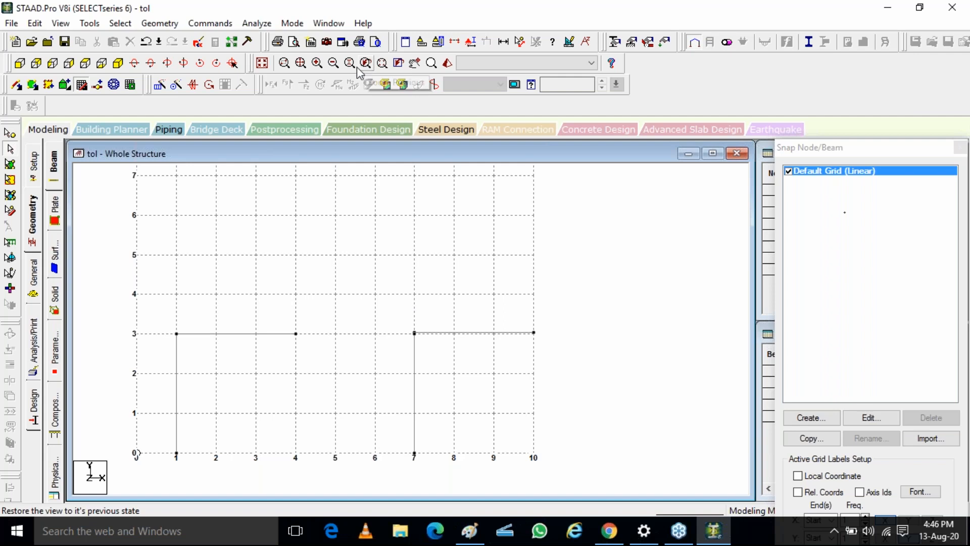
left_click(382, 63)
left_click_drag(402, 328, 422, 340)
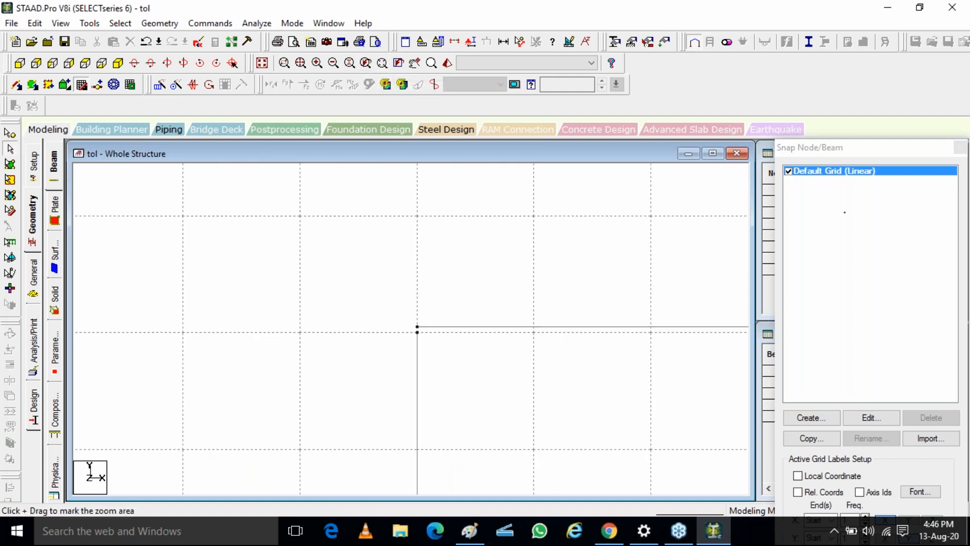
left_click(383, 63)
left_click_drag(415, 327, 419, 351)
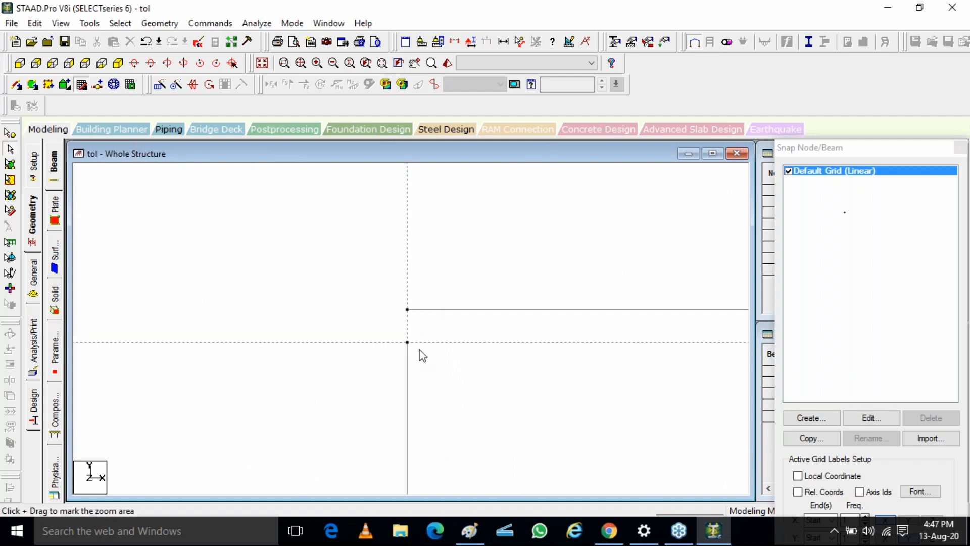
scroll(471, 279, "down", 10)
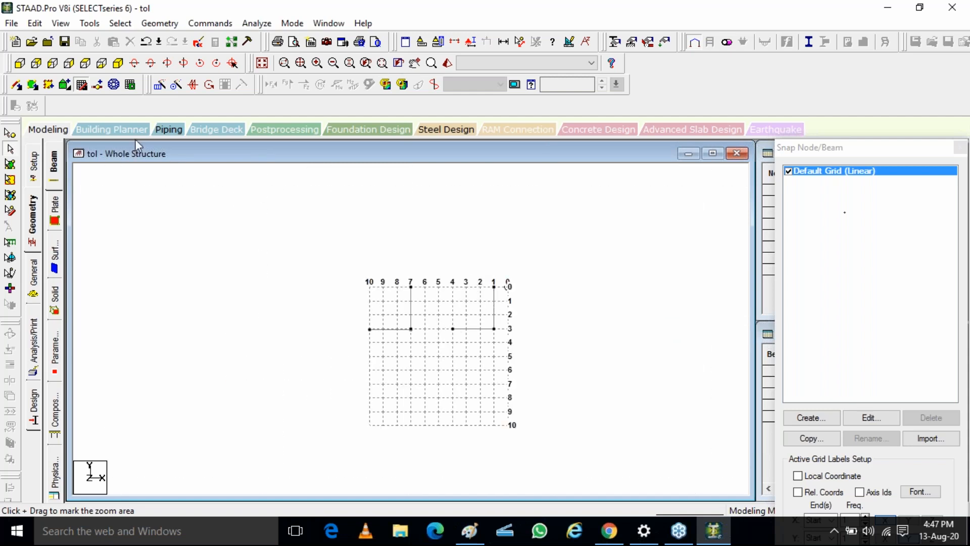
Step: Compare both frames in front and isometric views and restore the isometric view of the whole structure
left_click(121, 62)
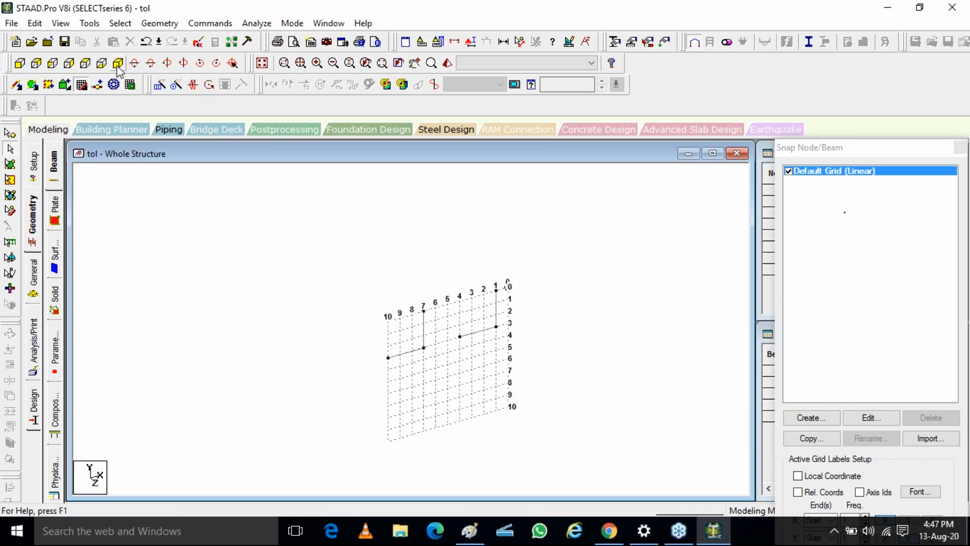
left_click(35, 61)
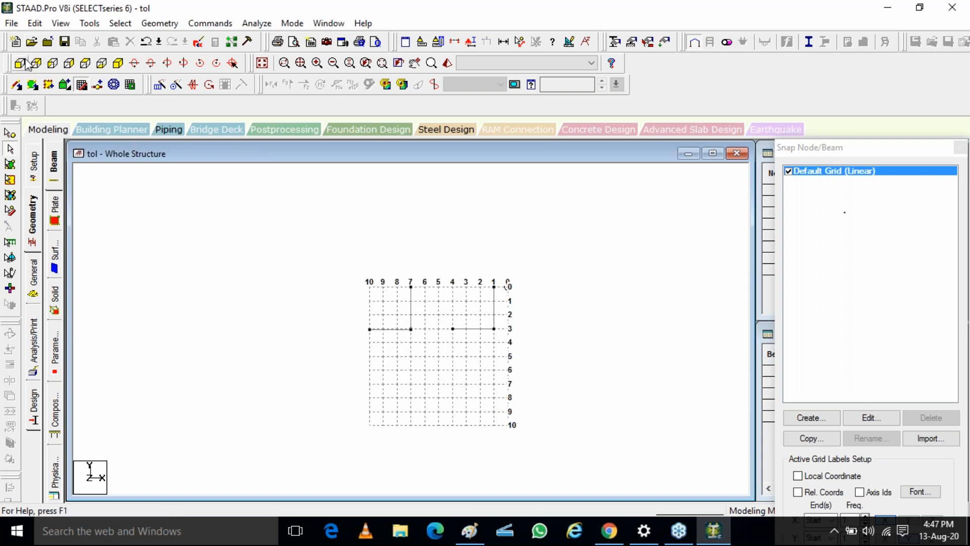
left_click(398, 64)
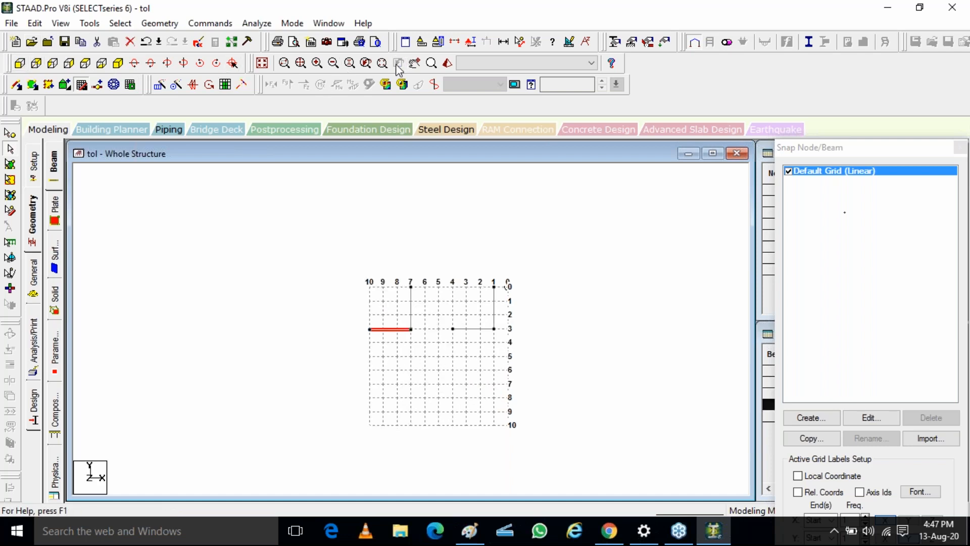
key("Delete")
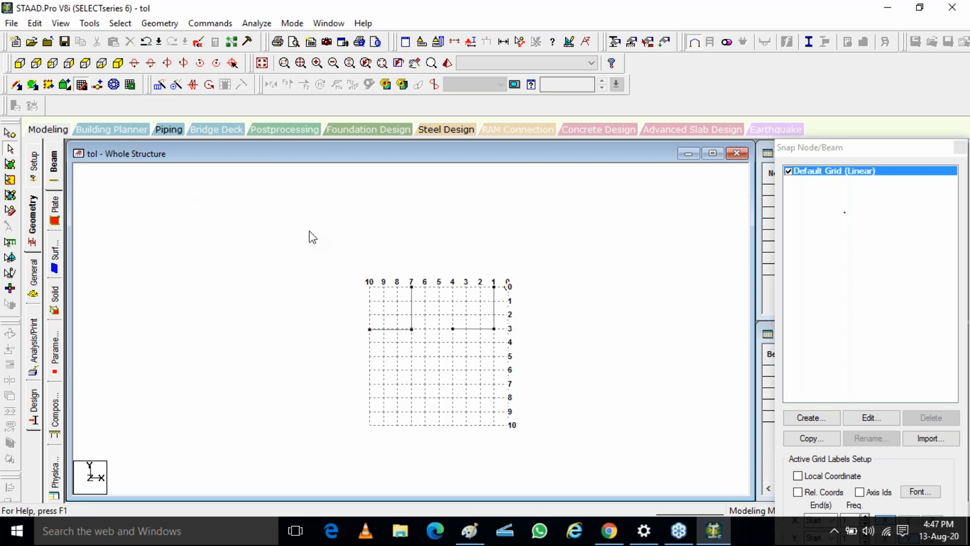
scroll(494, 314, "up", 3)
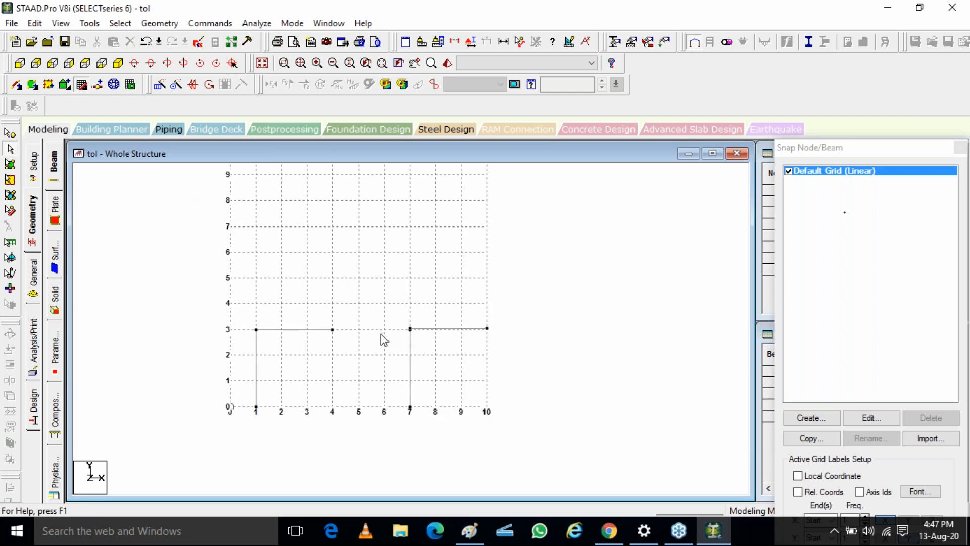
scroll(381, 335, "up", 2)
scroll(533, 303, "down", 3)
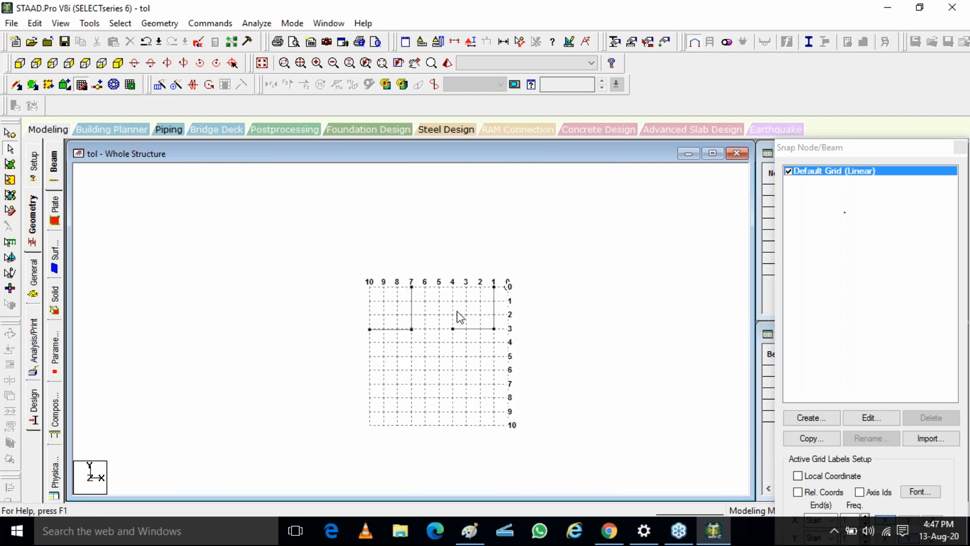
scroll(394, 331, "up", 5)
scroll(446, 340, "down", 3)
left_click(262, 63)
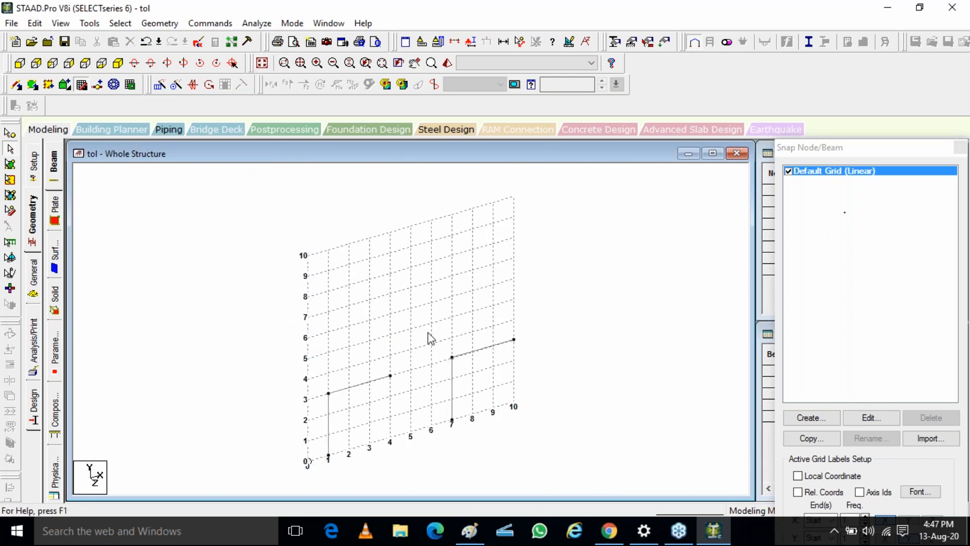
scroll(453, 361, "up", 1)
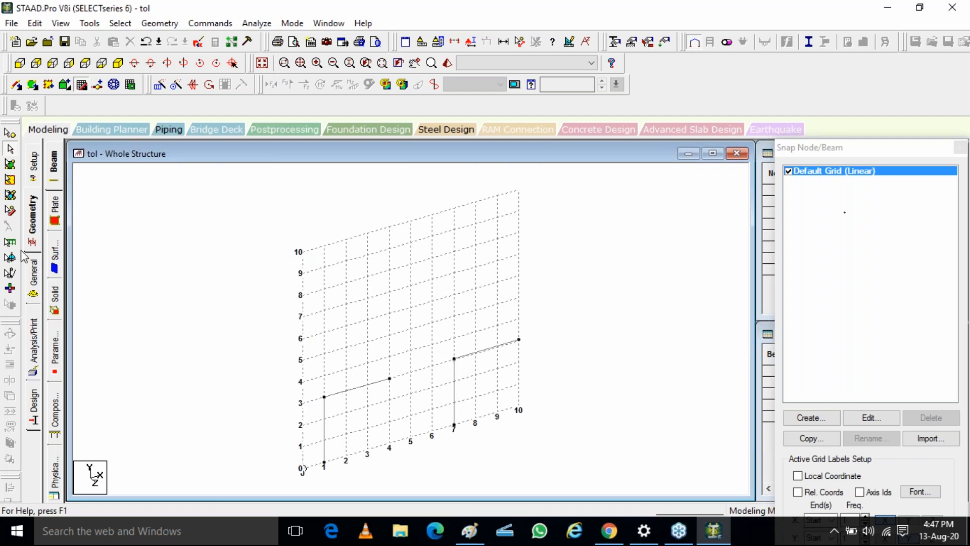
Step: Highlight the intersecting members with a tolerance of 0 m, consulting the beam-column sketch in Paint before applying it
left_click(160, 23)
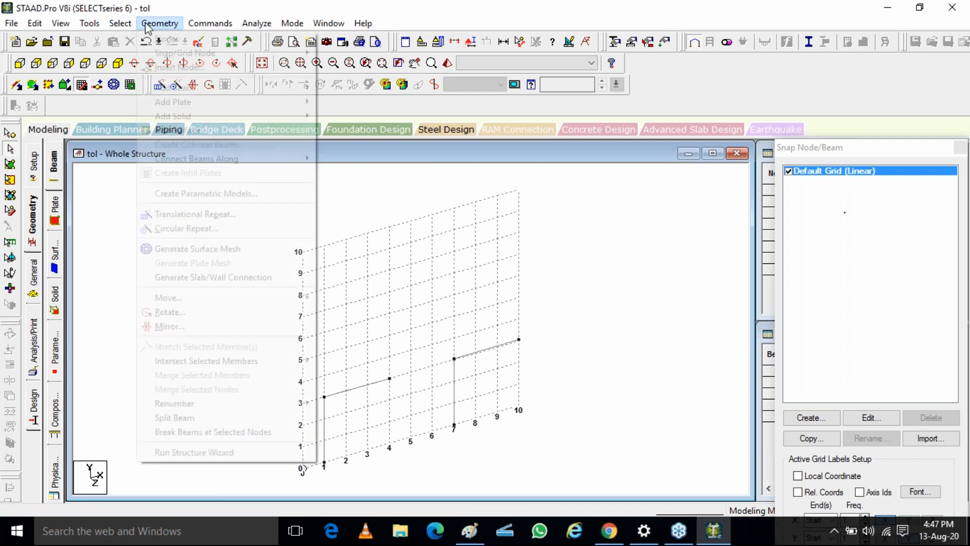
mouse_move(220, 360)
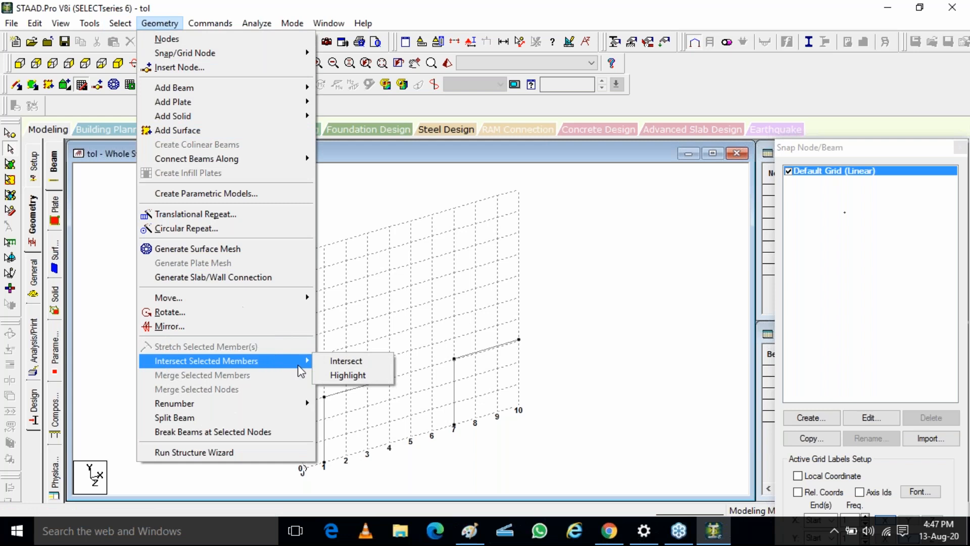
left_click(333, 376)
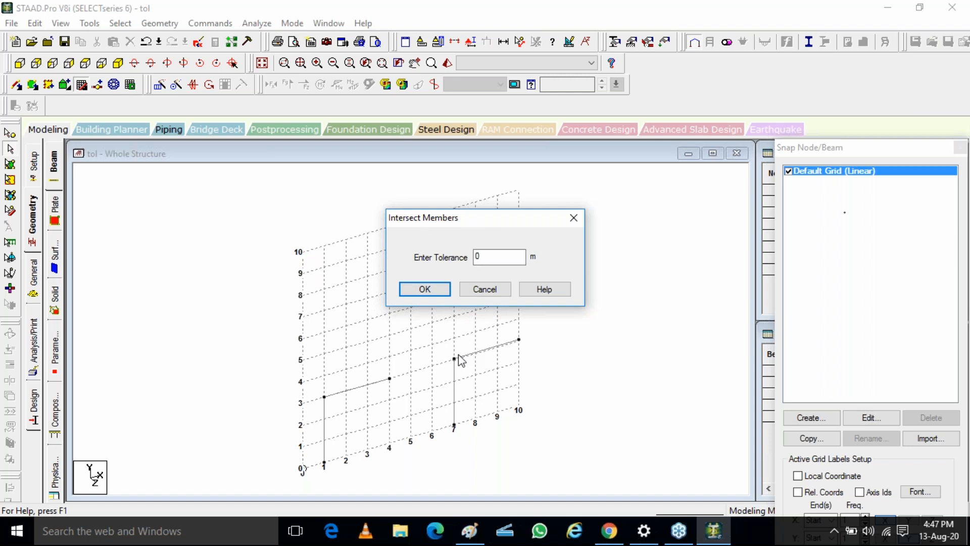
left_click(470, 530)
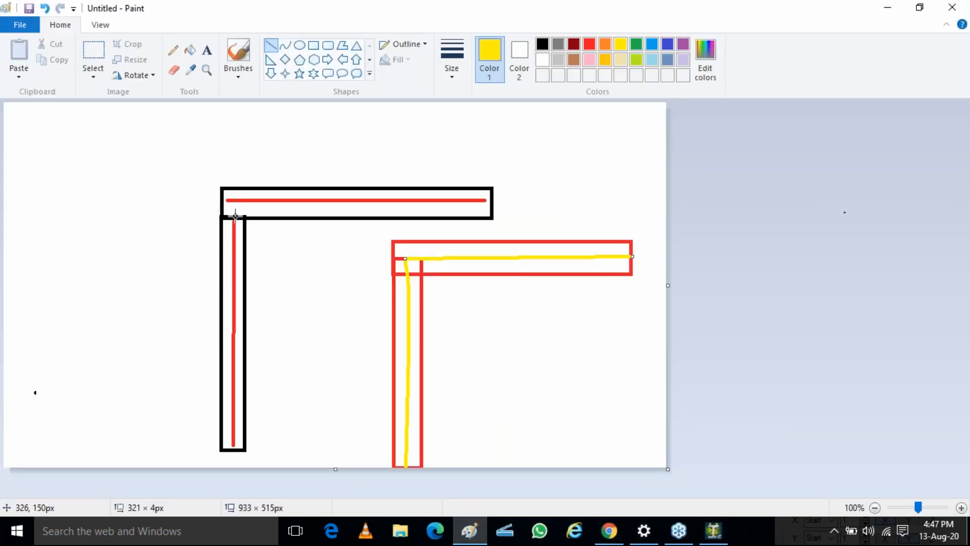
left_click(713, 535)
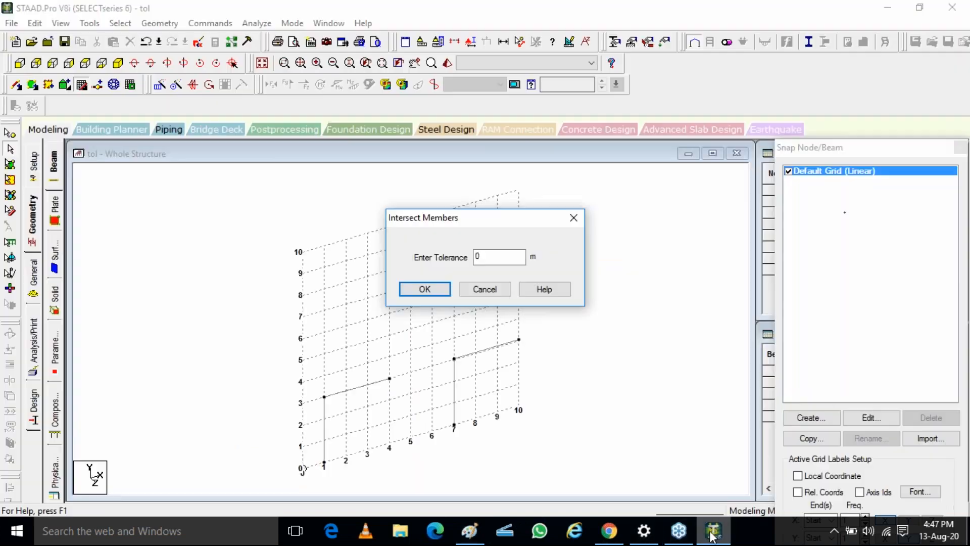
left_click(424, 289)
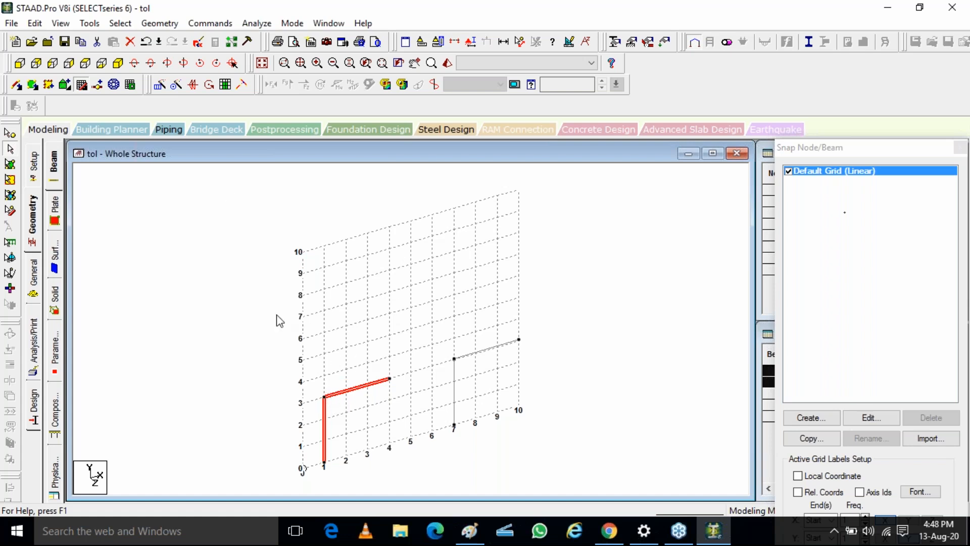
Step: Highlight the intersecting members again using a small non-zero tolerance
left_click(120, 23)
mouse_move(159, 24)
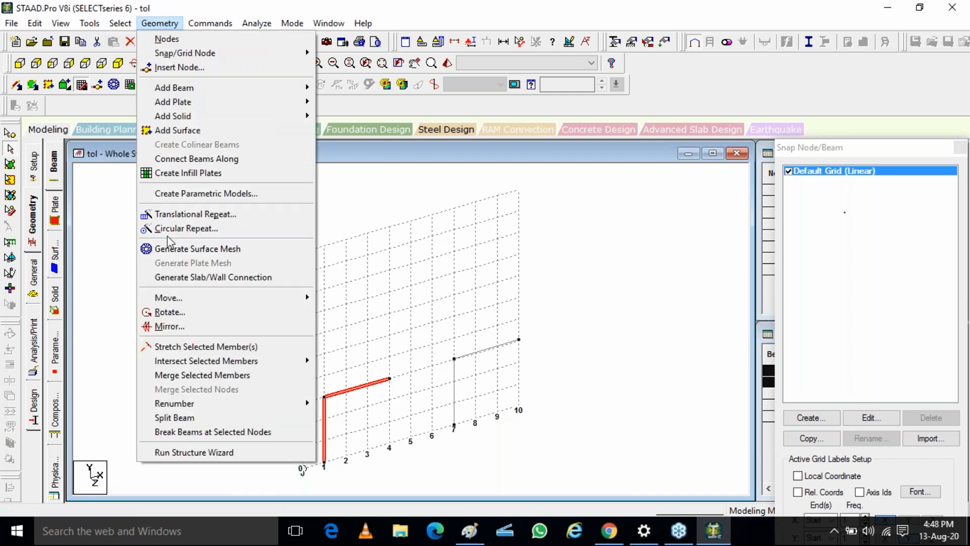
mouse_move(299, 366)
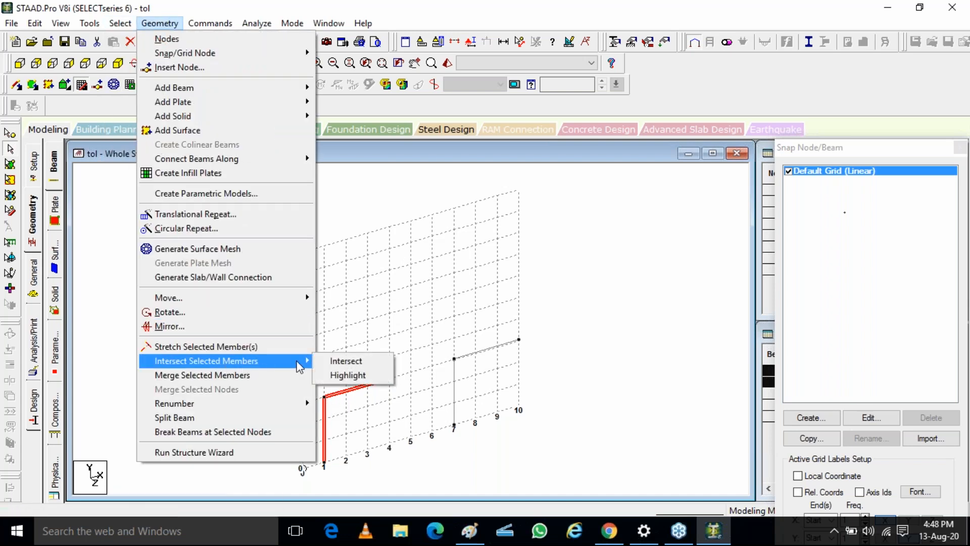
left_click(357, 377)
left_click(516, 257)
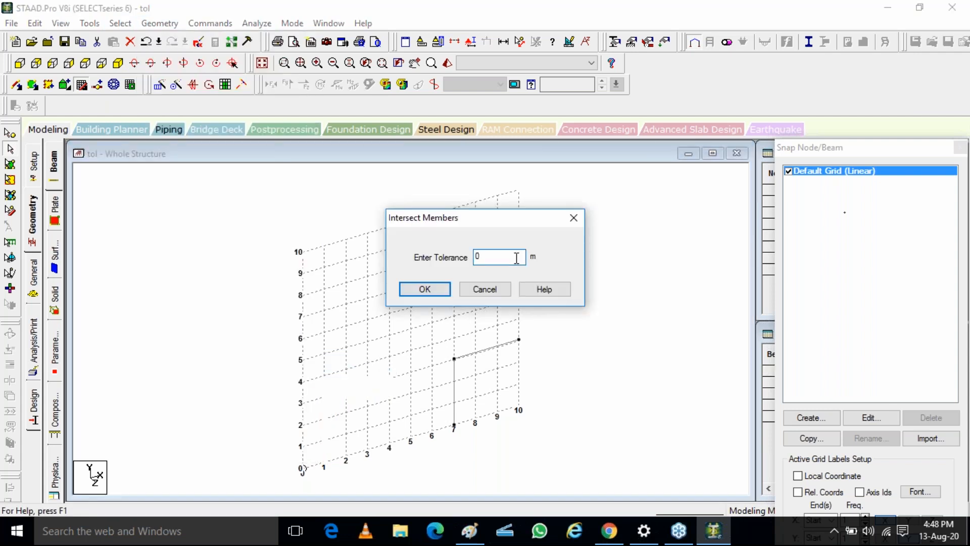
type("0010")
left_click(431, 290)
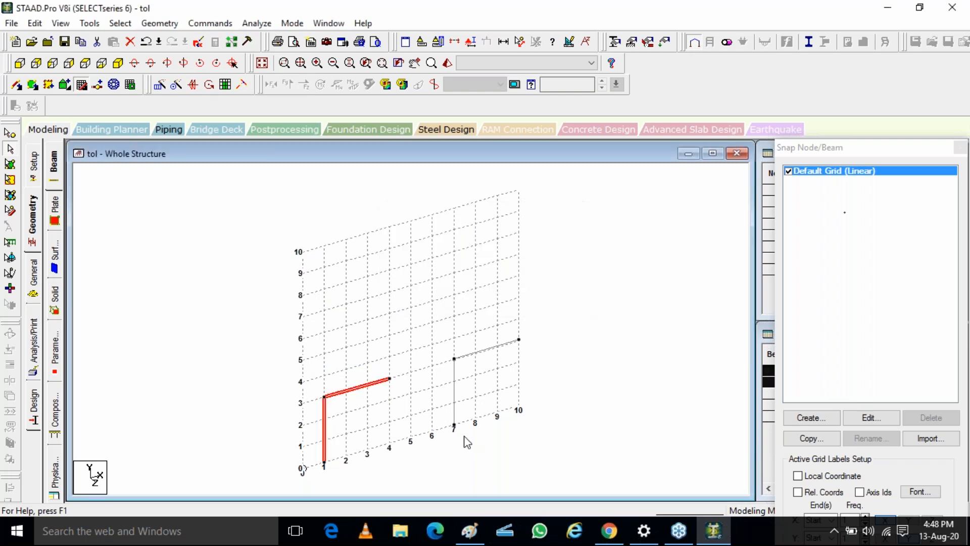
Step: Repeat the intersecting-members highlight with a tolerance large enough to include the second frame's offset beam and column
left_click(166, 24)
mouse_move(247, 362)
left_click(348, 375)
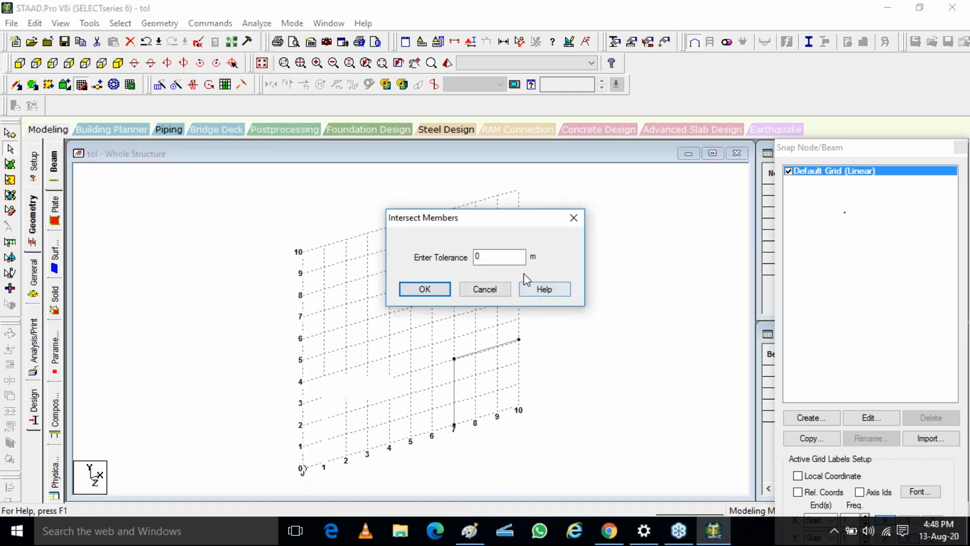
left_click(516, 259)
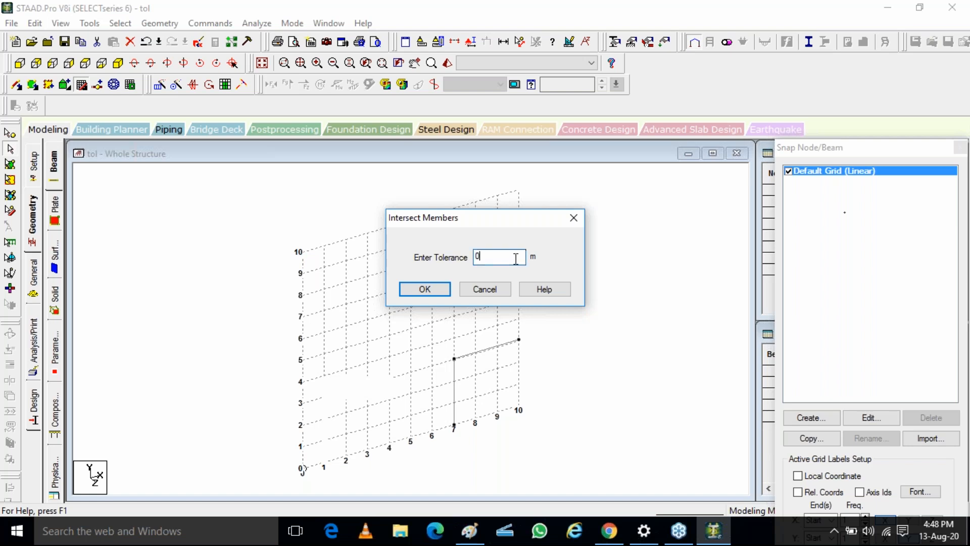
left_click(425, 288)
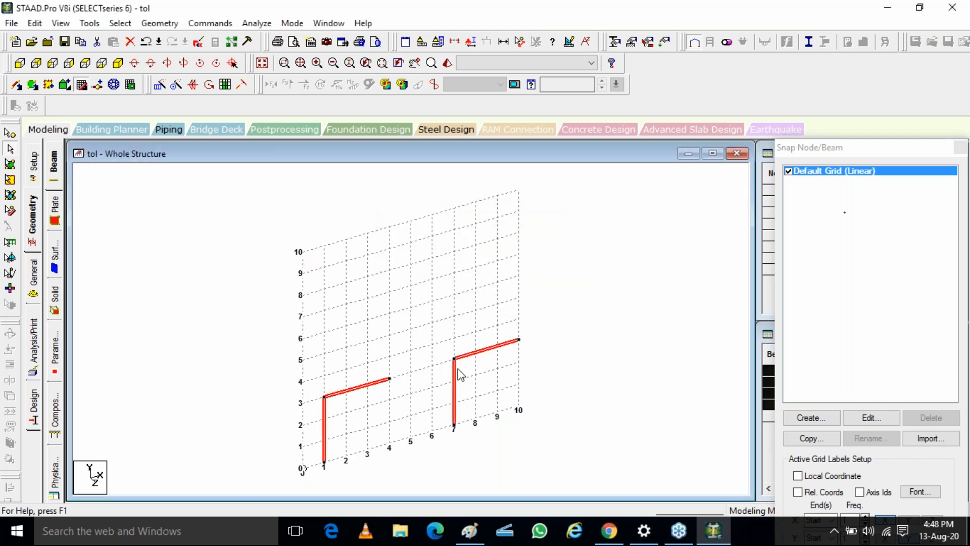
Step: Inspect the second frame's beam-column joint in the 3D rendered view, then close that view
left_click(329, 259)
left_click(448, 64)
scroll(594, 337, "up", 7)
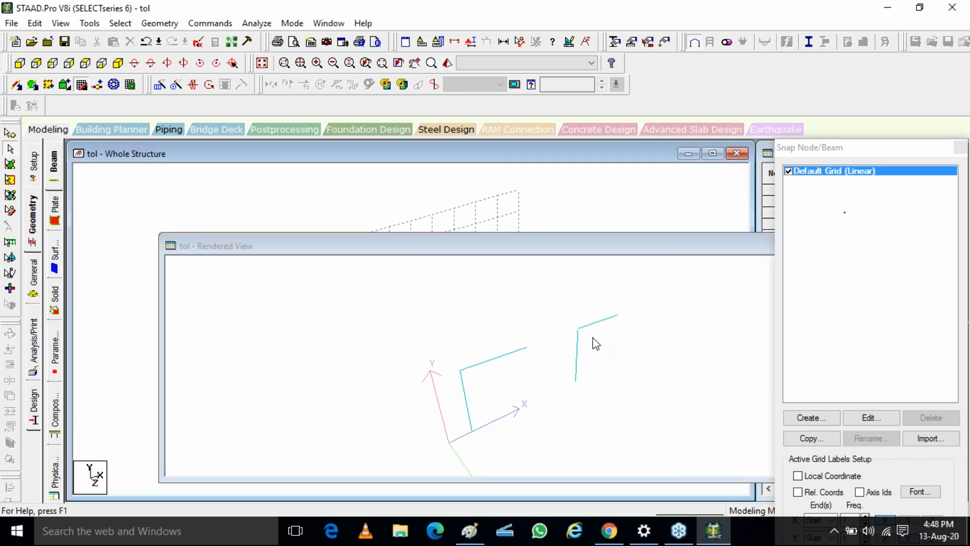
left_click(611, 302)
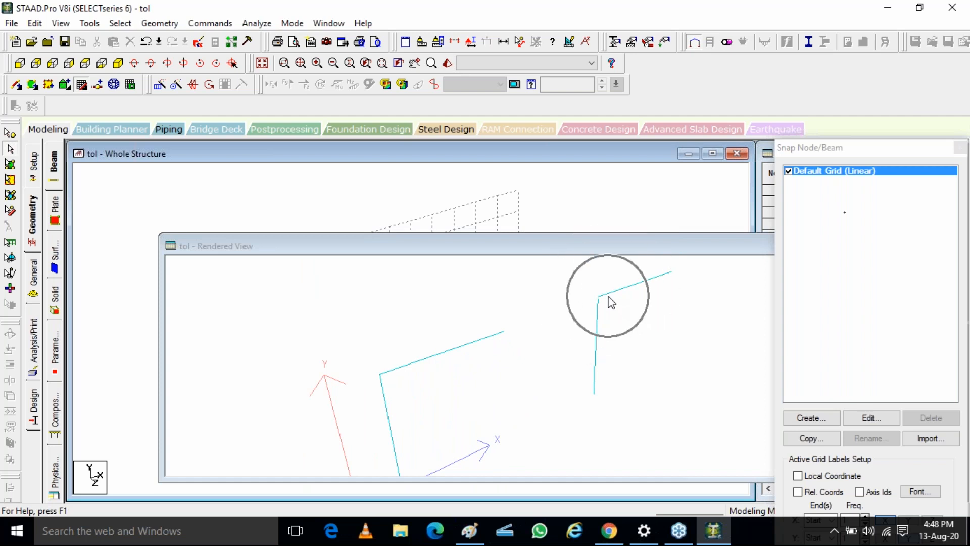
left_click_drag(622, 254, 413, 313)
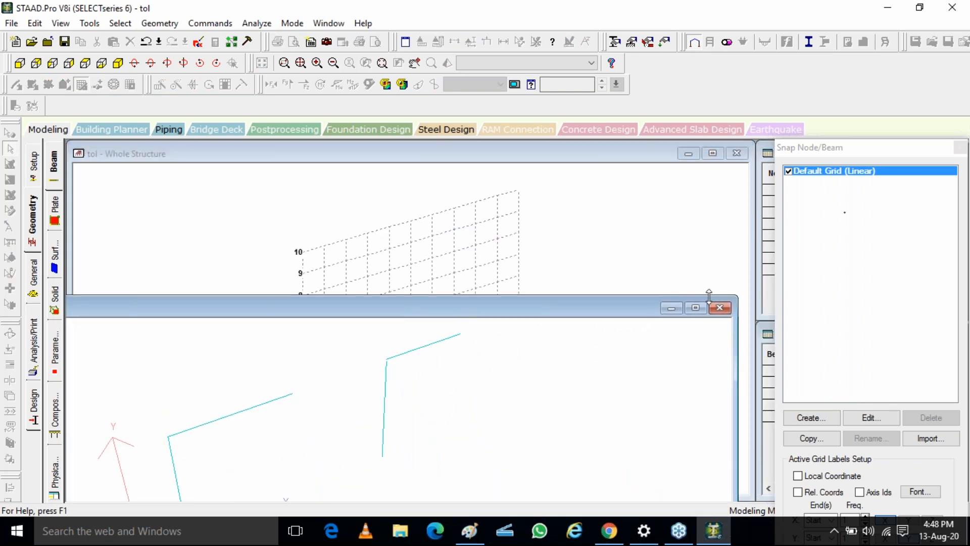
left_click(723, 304)
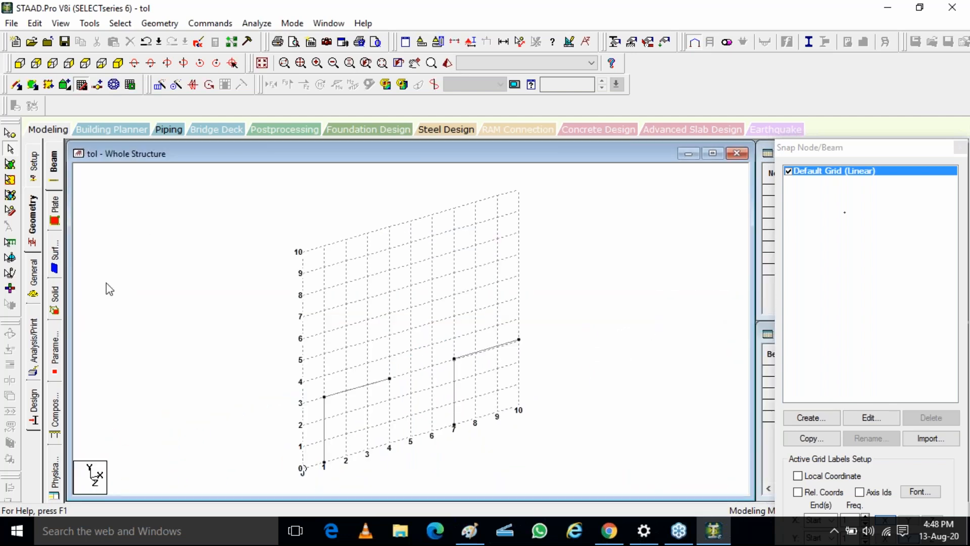
Step: Define a rectangular concrete section property with YD 0.3 m and ZD 0.3 m
left_click(31, 285)
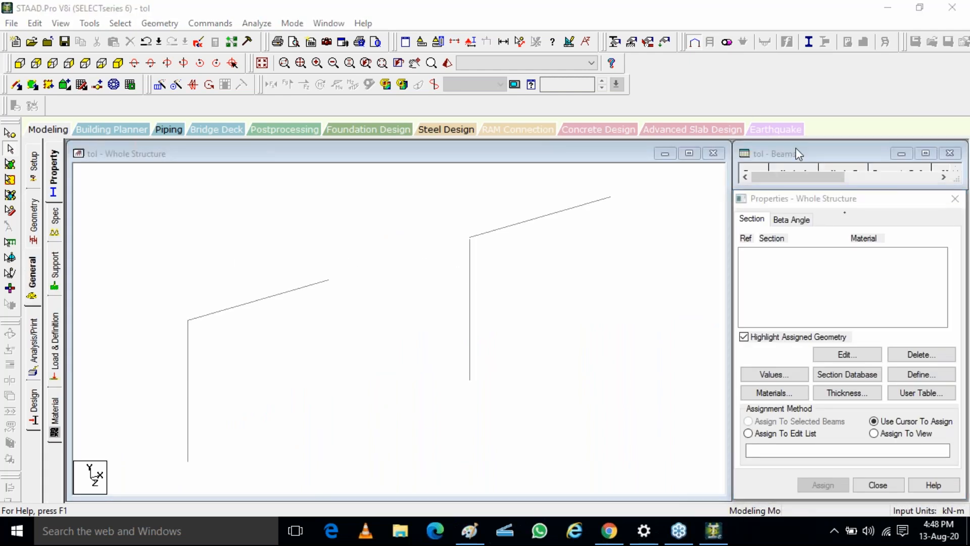
left_click(924, 378)
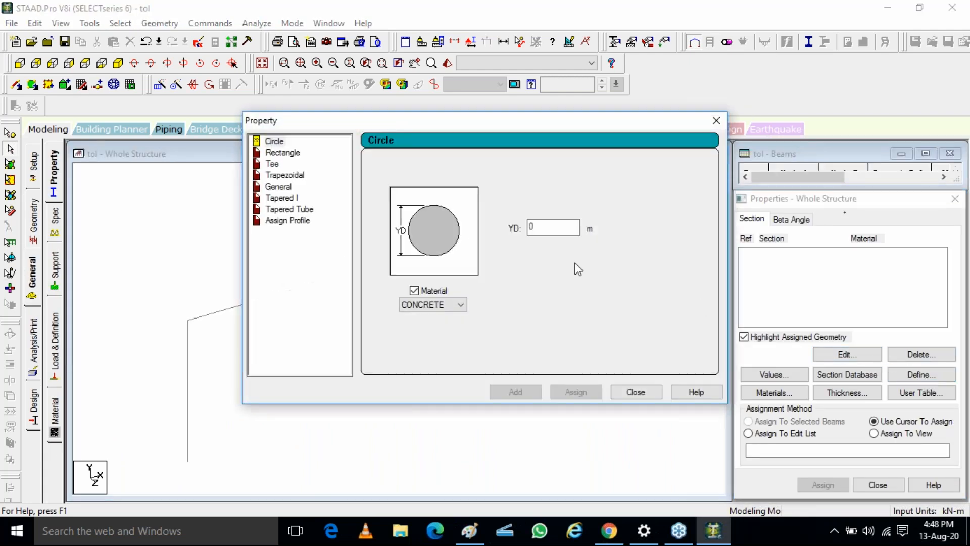
left_click(278, 153)
key("Tab")
type(".3")
key("Tab")
type(".")
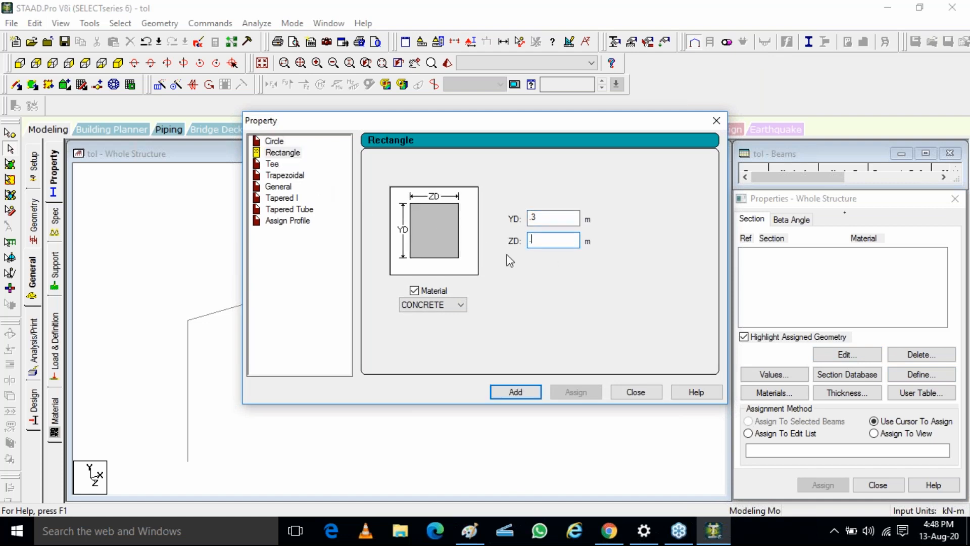
type("3")
left_click(521, 394)
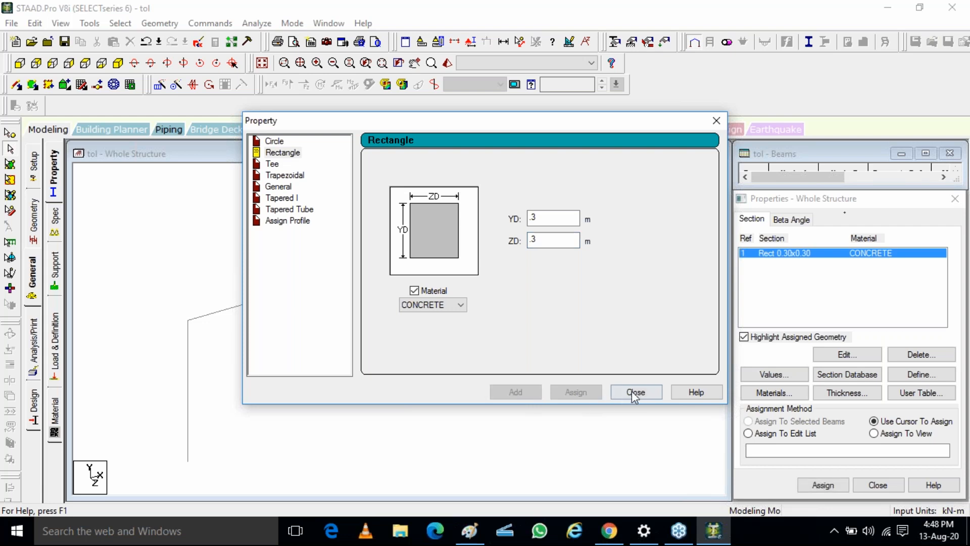
key("Return")
Step: Assign the Rect 0.30x0.30 section to all members in the view and clear the selection
left_click(873, 433)
left_click(823, 484)
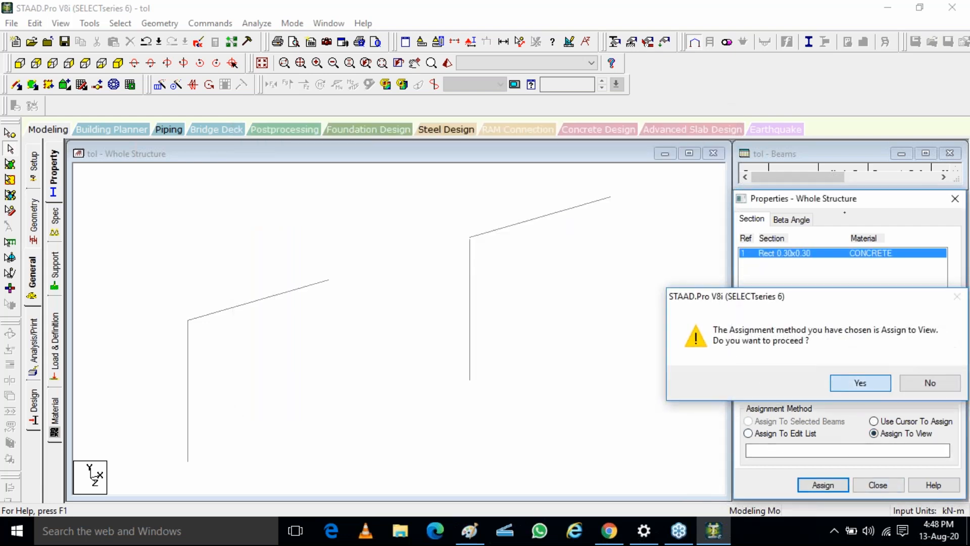
left_click(866, 380)
left_click(422, 246)
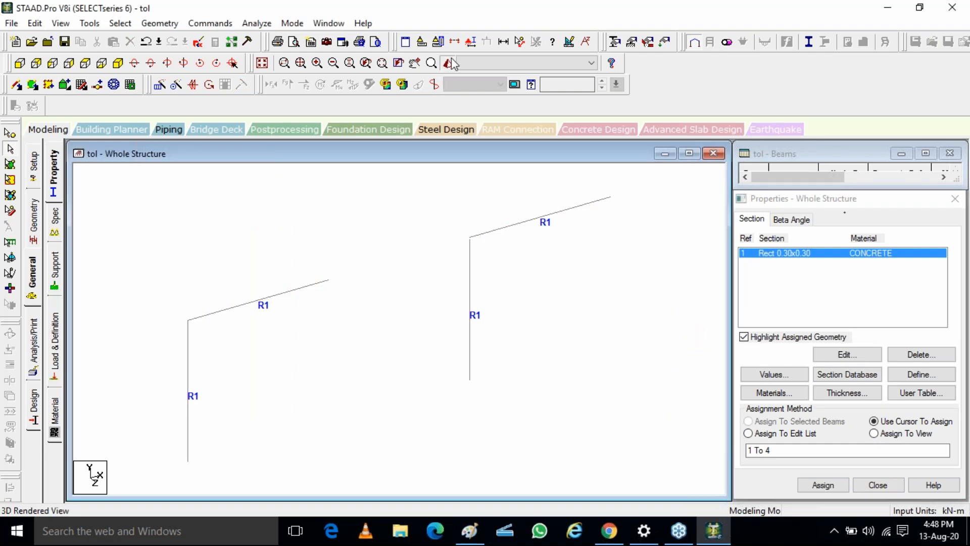
Step: Examine both frames with their concrete sections in the 3D rendered view and compare them with the beam-column sketch in Paint
left_click(448, 62)
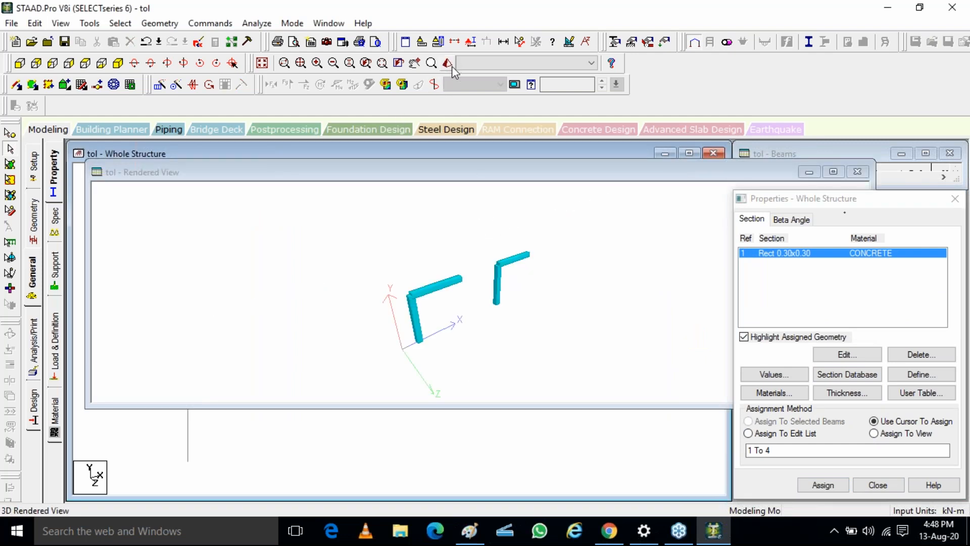
scroll(516, 265, "up", 6)
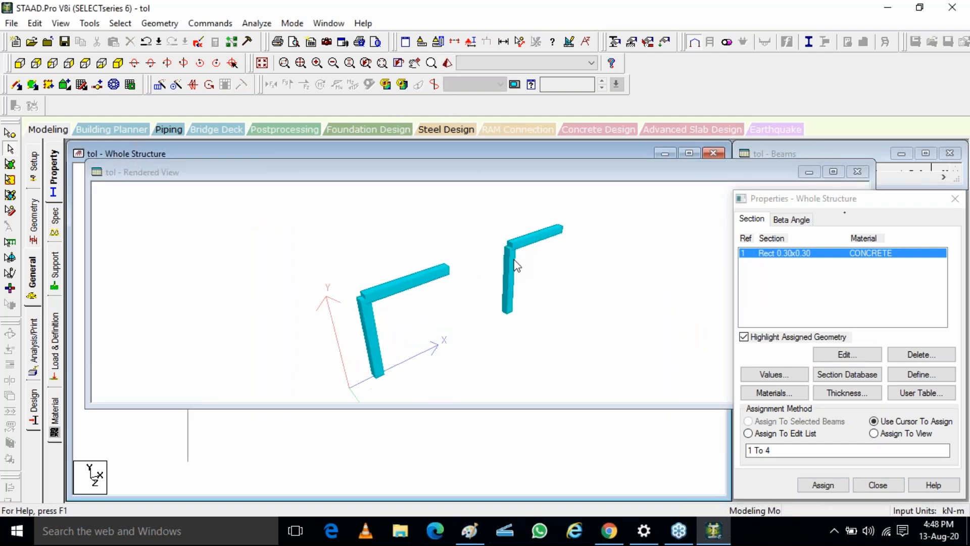
left_click_drag(541, 259, 465, 303)
left_click(529, 222)
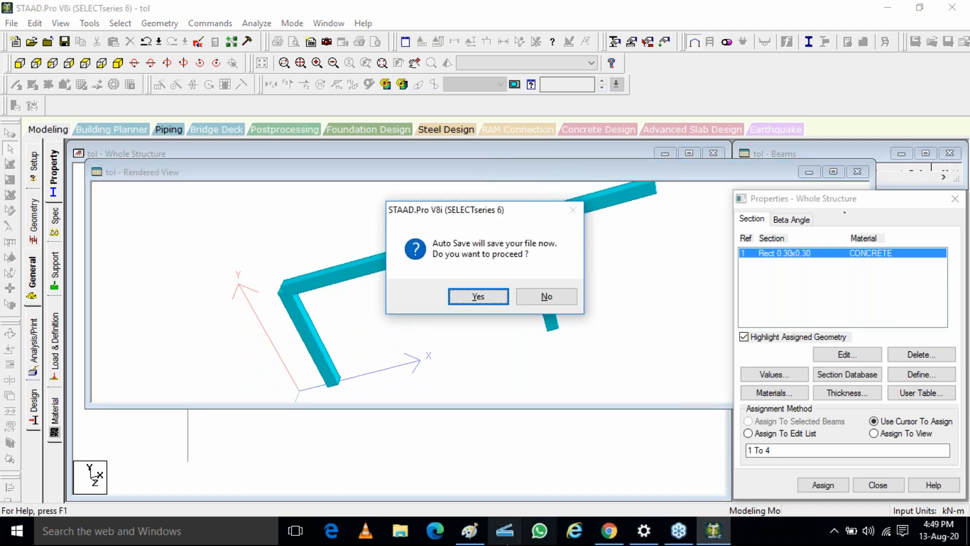
left_click(471, 530)
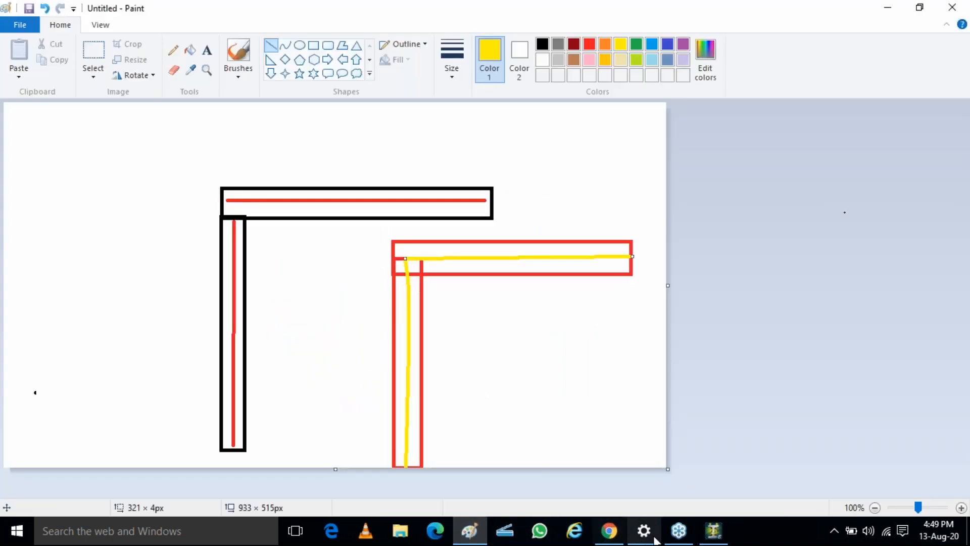
left_click(712, 530)
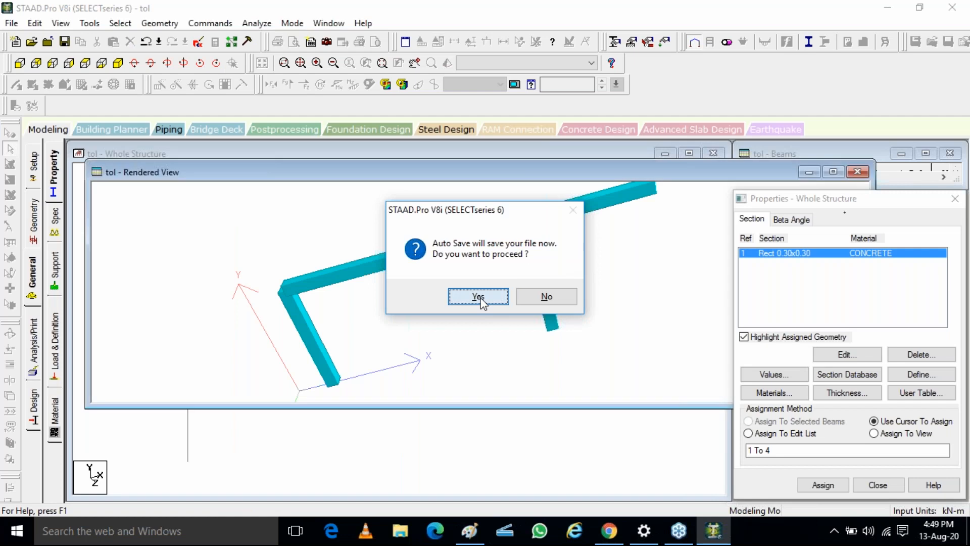
Step: Accept the auto save and inspect the second frame's offset joint close up before closing the rendered view
left_click(481, 298)
left_click(408, 282)
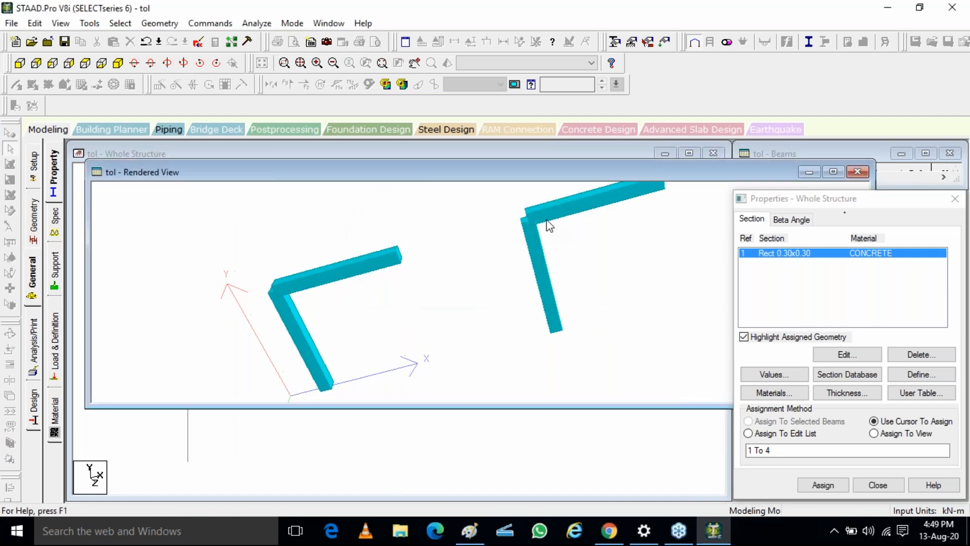
left_click(536, 208)
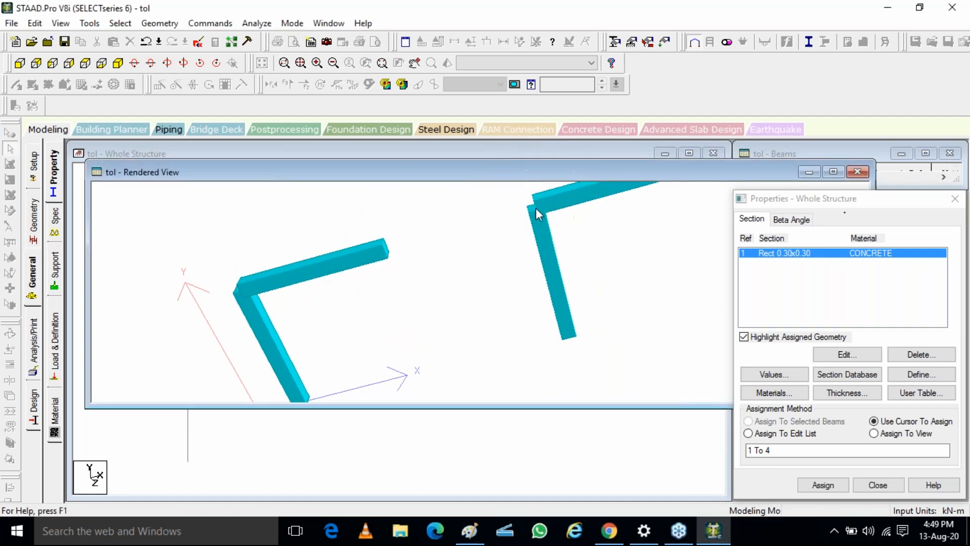
left_click(861, 172)
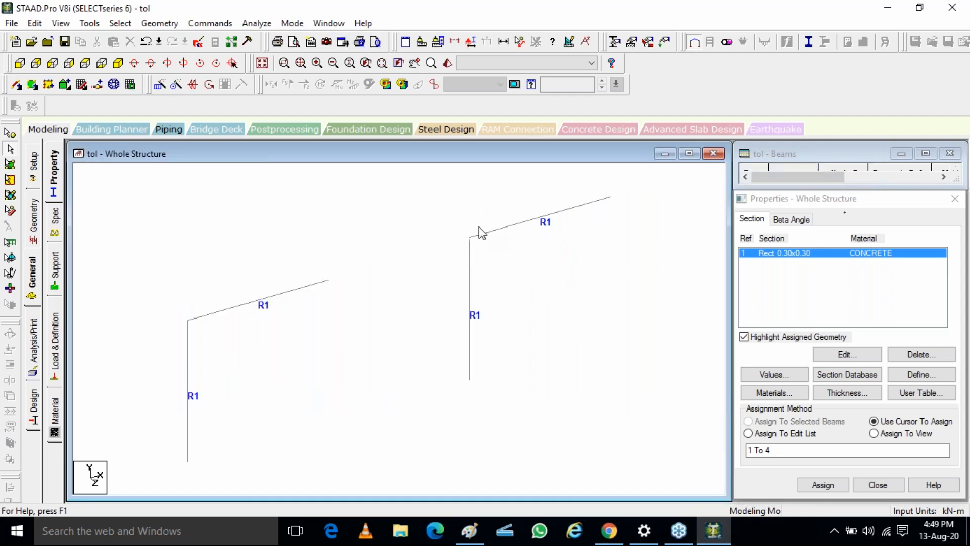
Step: Try to intersect the members with nothing selected
left_click(159, 24)
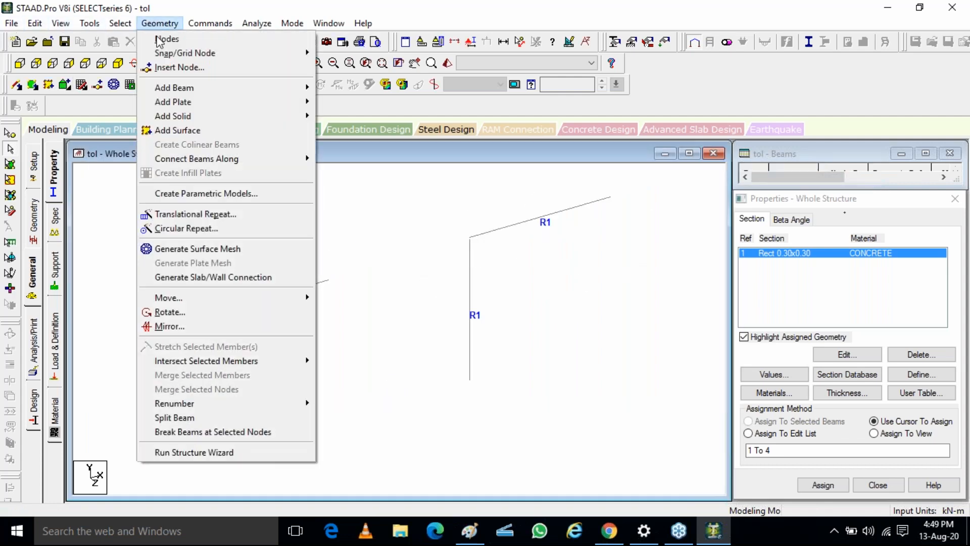
mouse_move(232, 360)
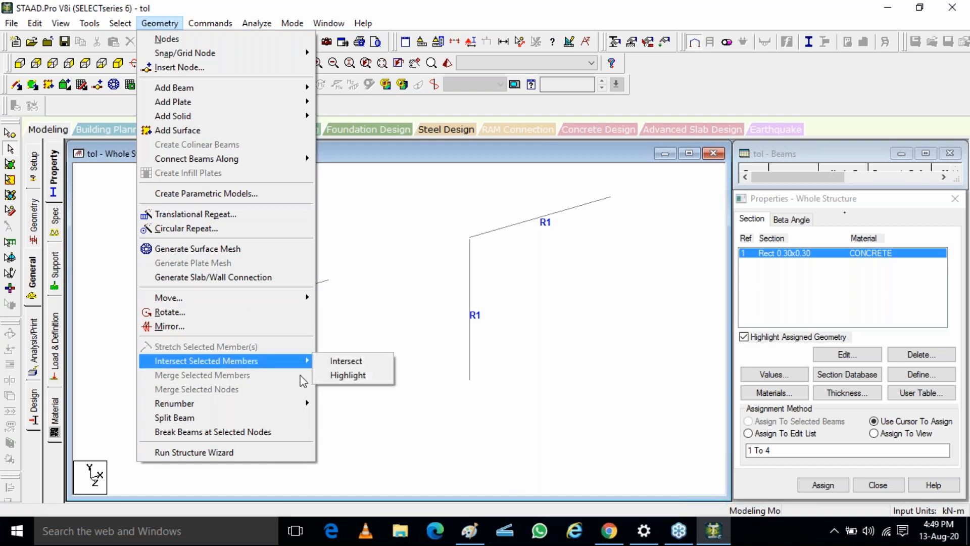
left_click(344, 362)
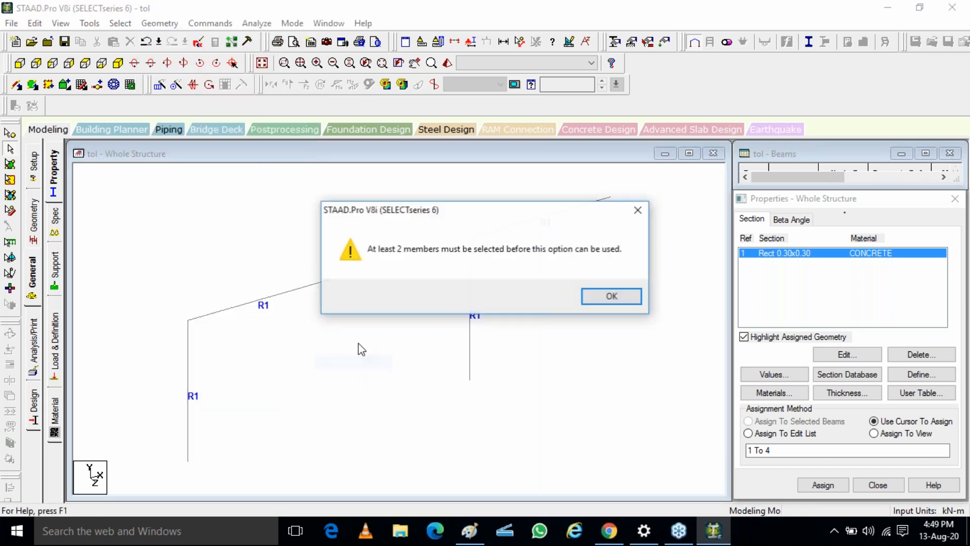
left_click(611, 298)
Step: Highlight all intersecting members using a tolerance of 0.1 m
left_click(120, 23)
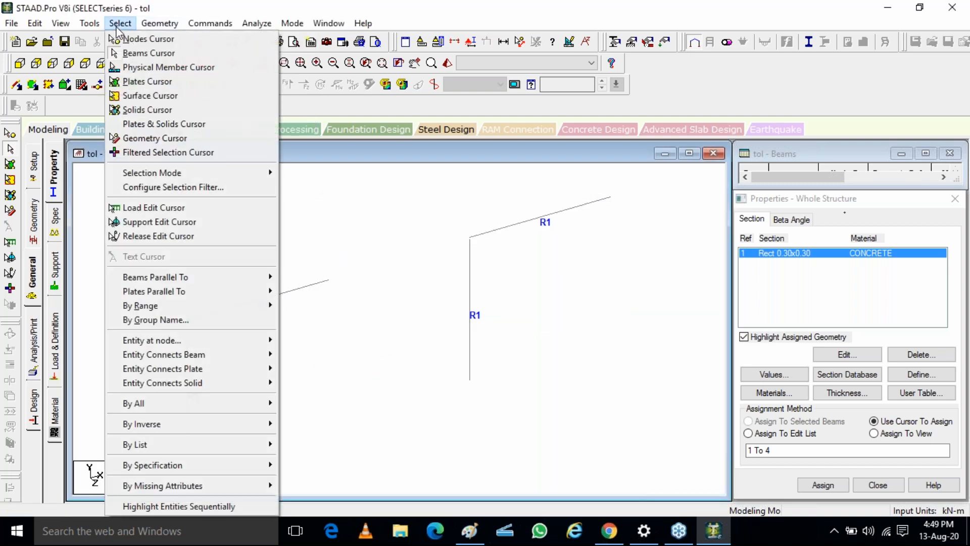
mouse_move(159, 24)
mouse_move(232, 360)
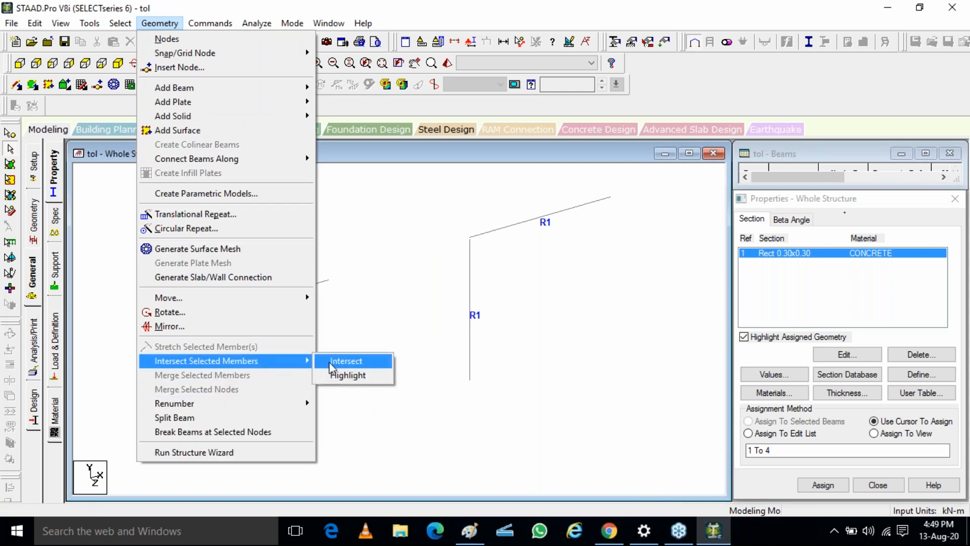
left_click(346, 375)
left_click(497, 255)
type("0.1")
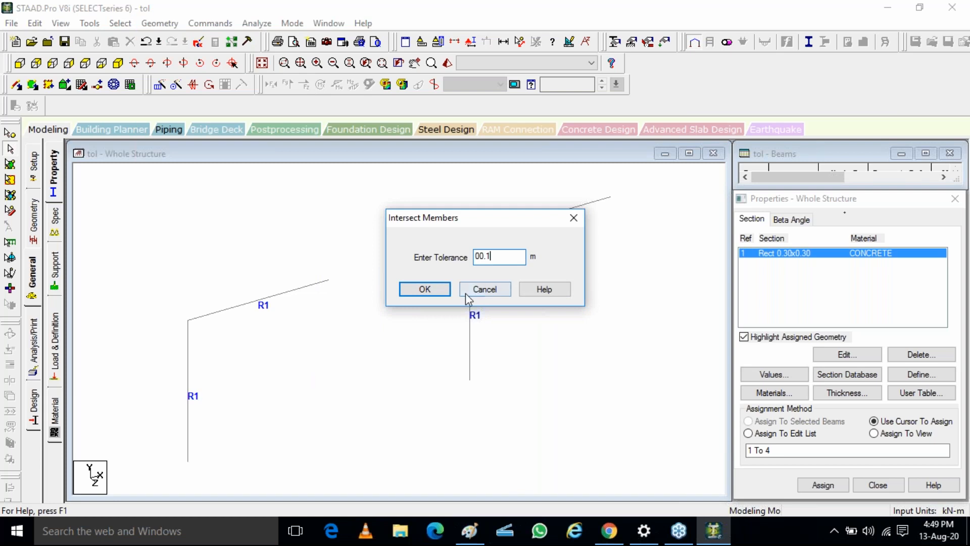
left_click(433, 292)
Step: Intersect the highlighted members of both frames with a tolerance of 0.1 m
left_click(160, 23)
mouse_move(218, 361)
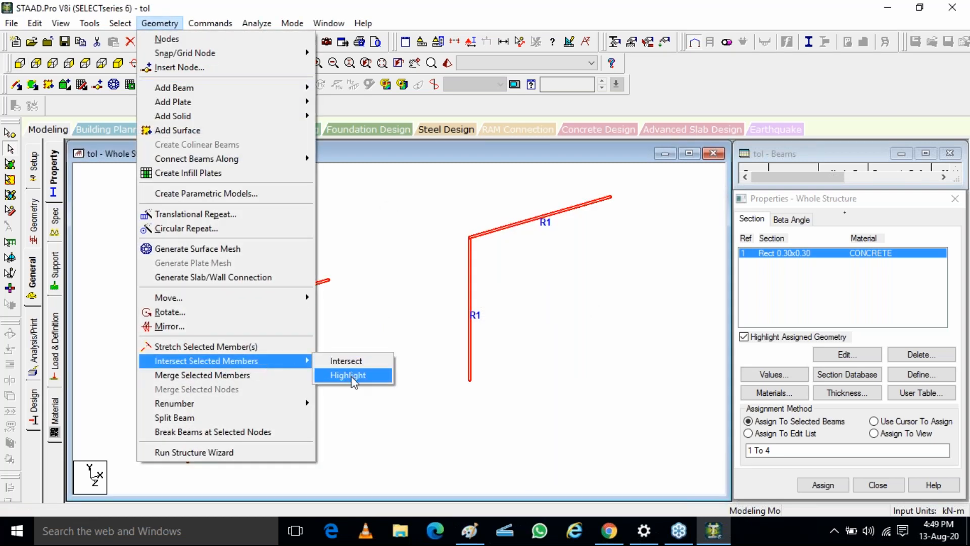
left_click(359, 364)
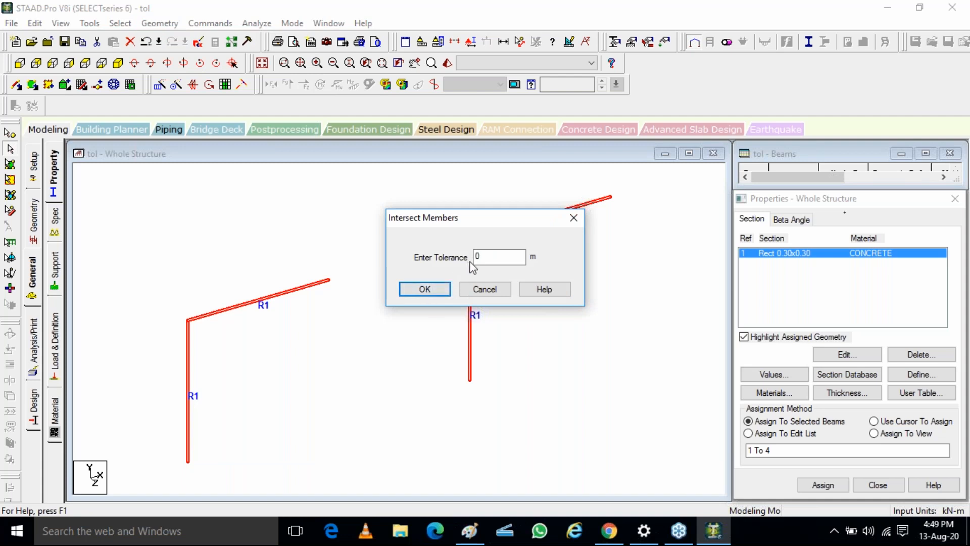
type(".1")
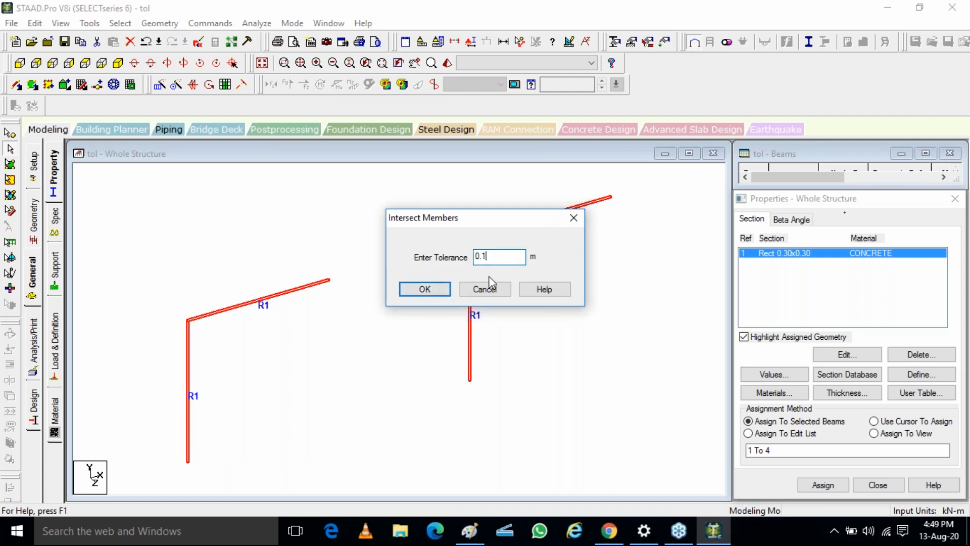
left_click(433, 293)
left_click(516, 299)
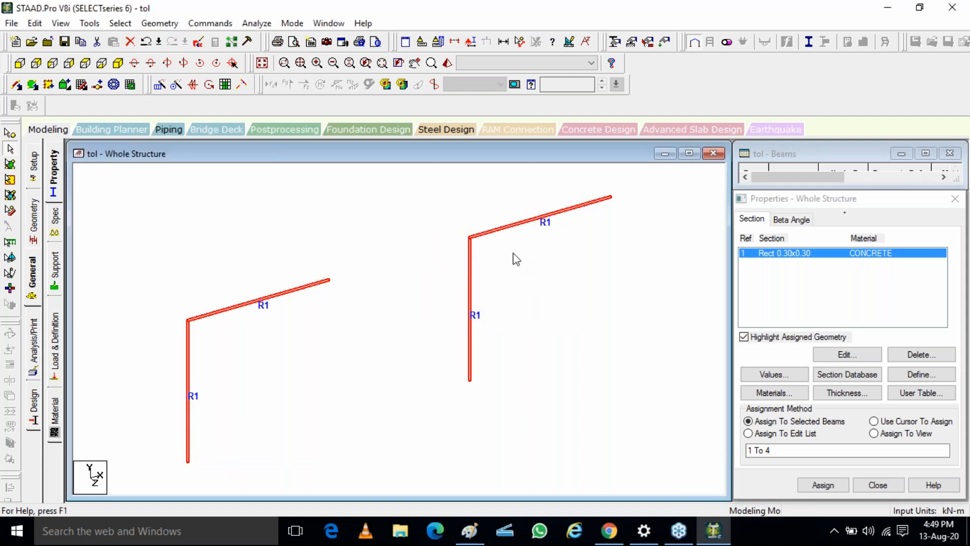
scroll(487, 242, "up", 3)
scroll(501, 210, "up", 2)
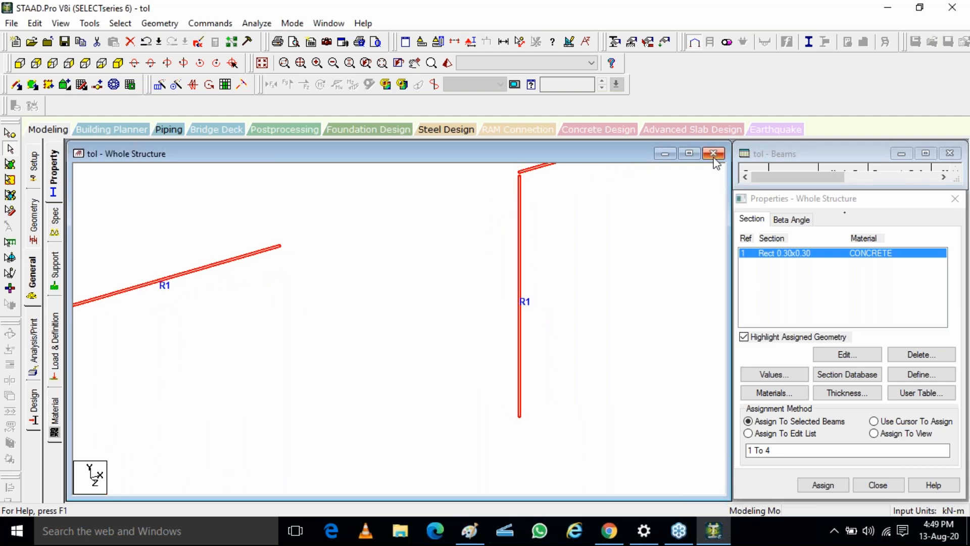
left_click(957, 48)
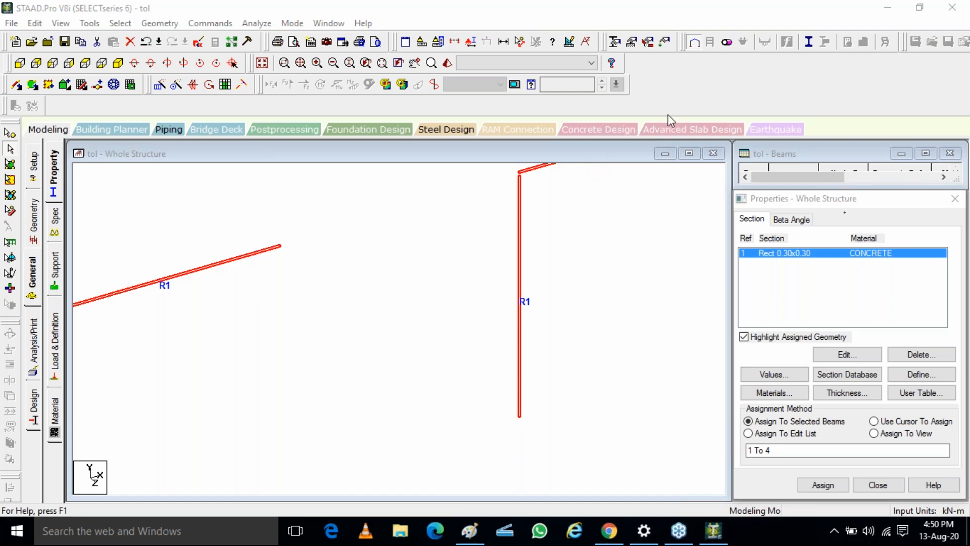
left_click(159, 24)
mouse_move(207, 25)
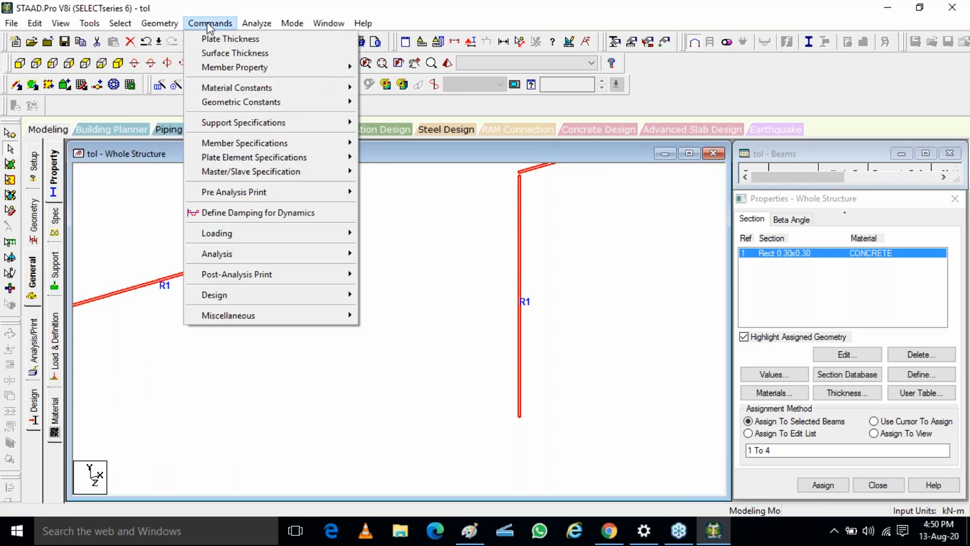
mouse_move(280, 69)
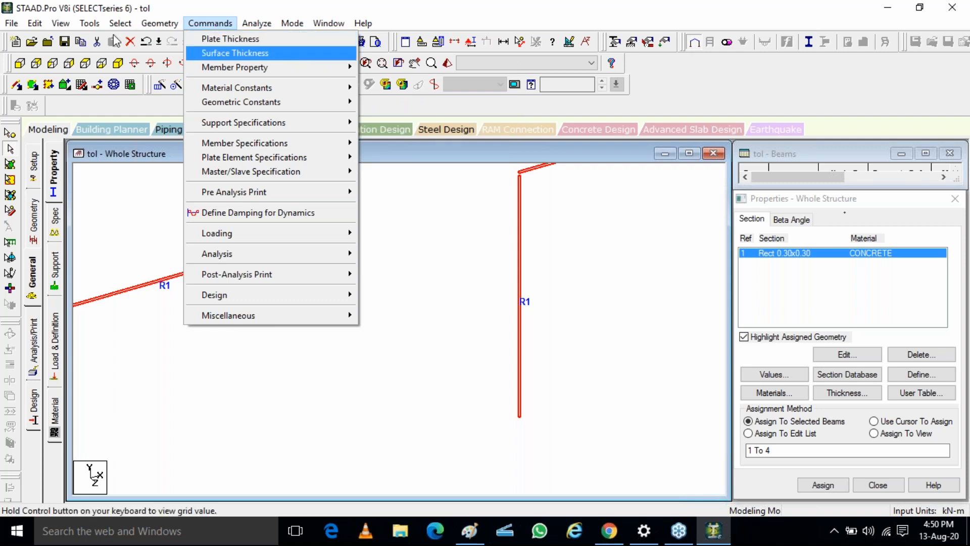
Step: Check the model for duplicate plates and dismiss the report
left_click(90, 23)
mouse_move(121, 42)
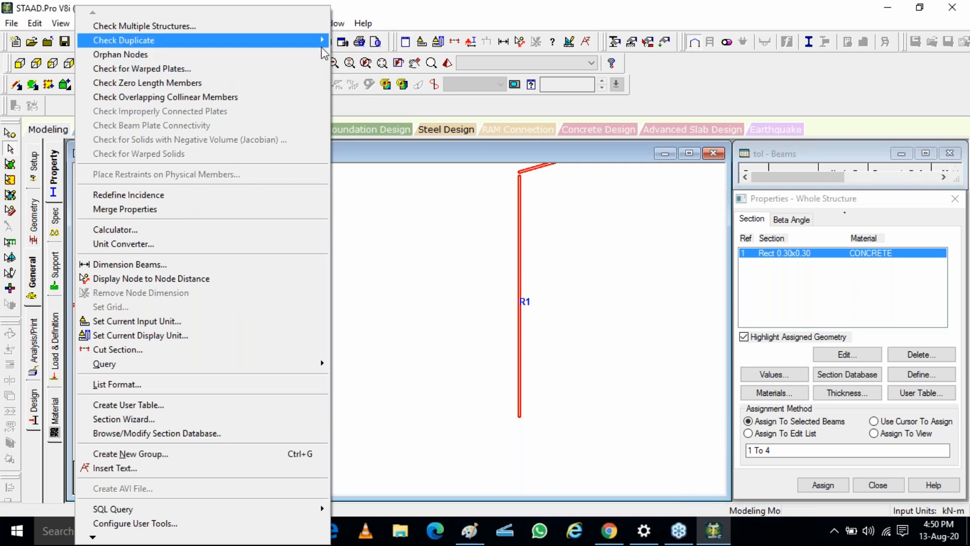
mouse_move(328, 42)
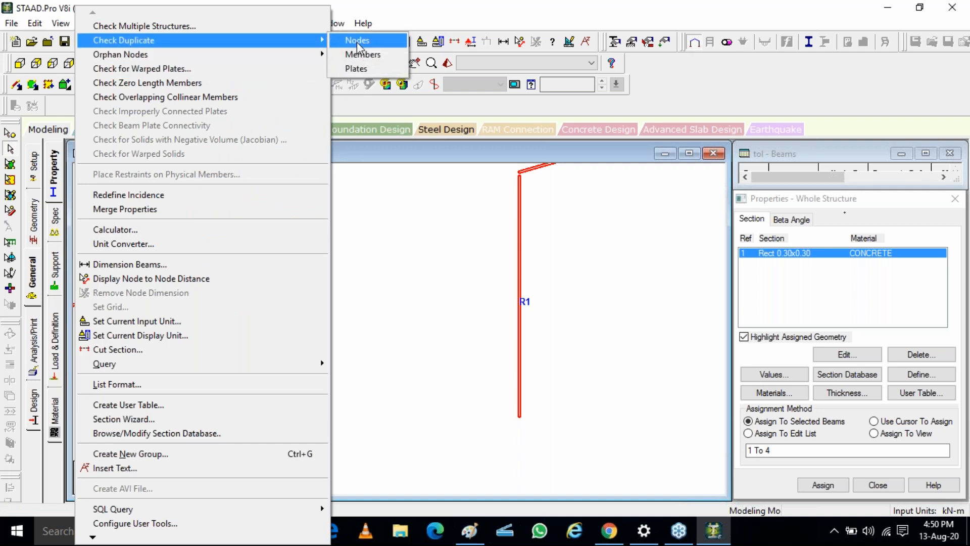
left_click(371, 68)
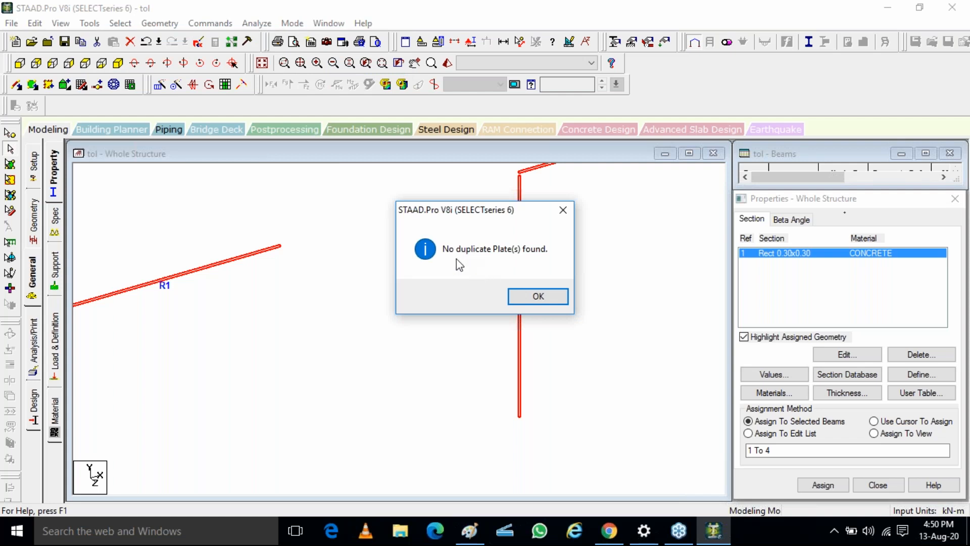
left_click(526, 294)
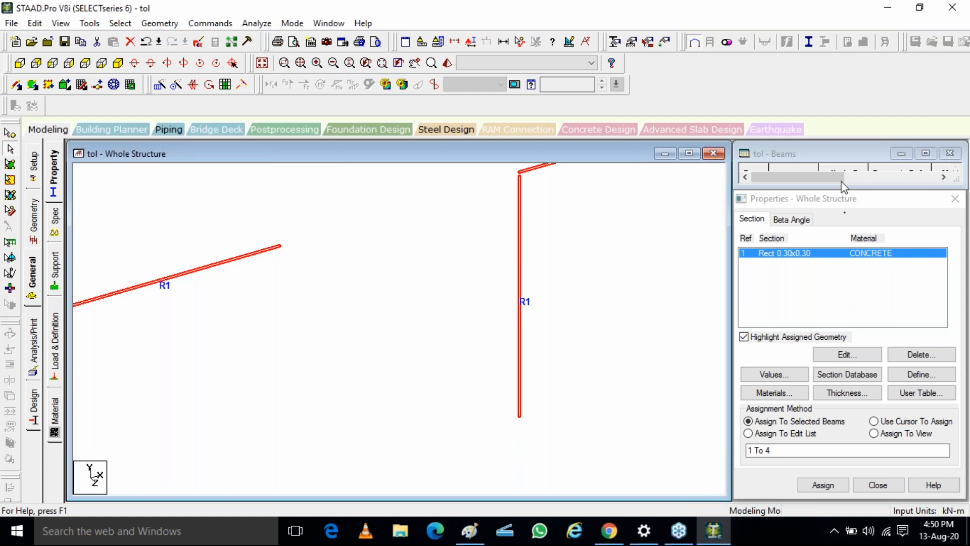
left_click(812, 172)
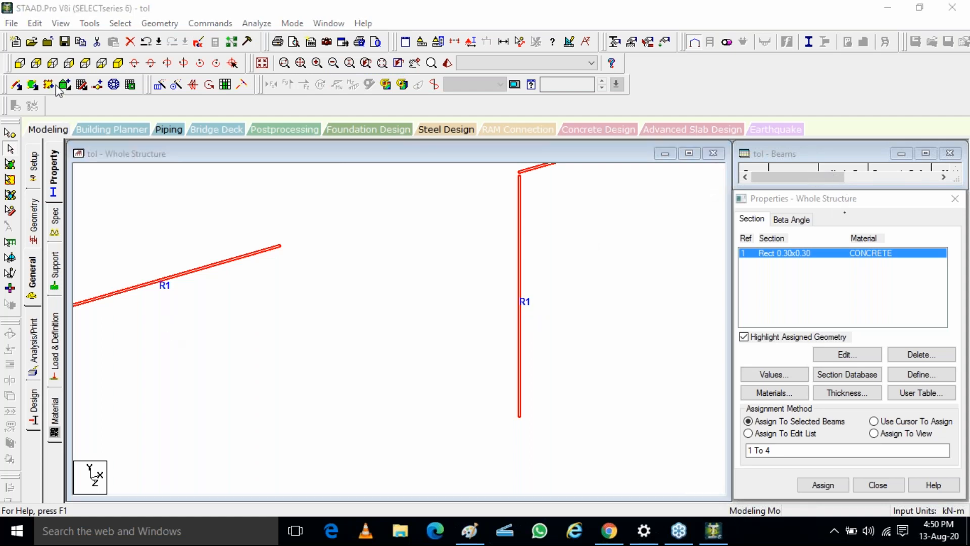
left_click(89, 24)
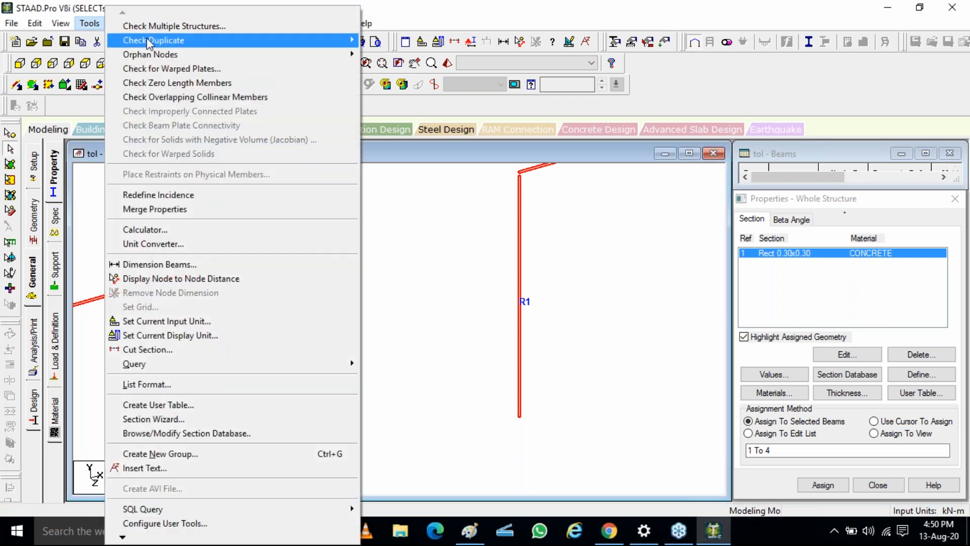
mouse_move(150, 43)
left_click(409, 6)
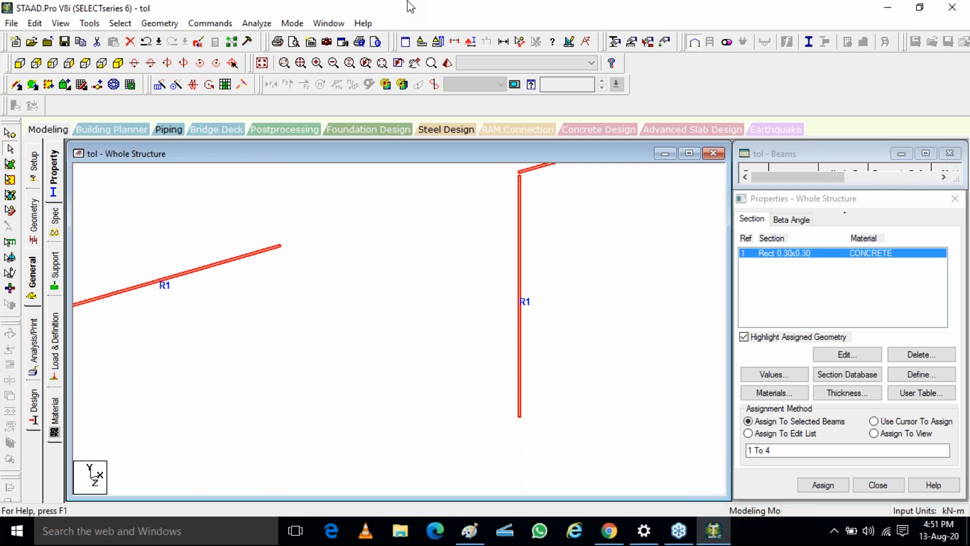
left_click(660, 105)
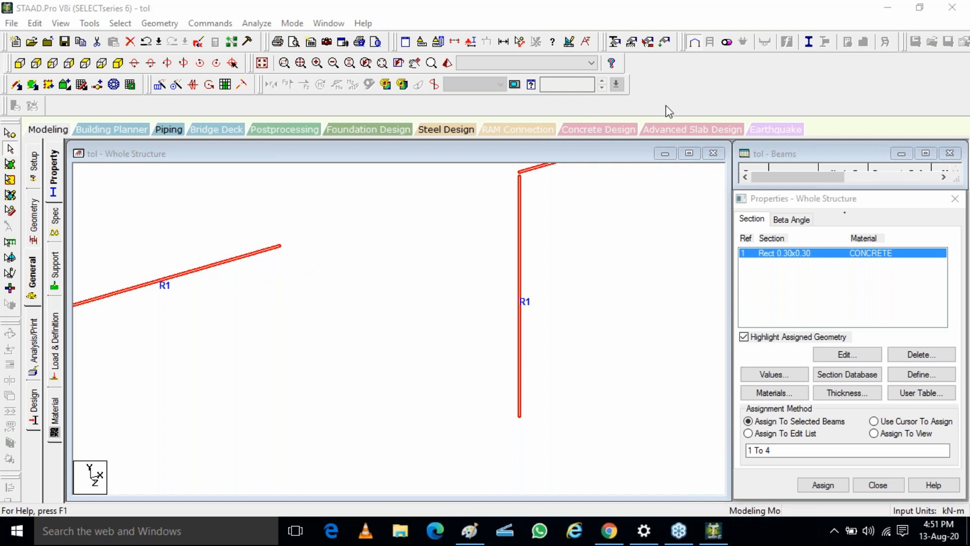
scroll(521, 172, "down", 2)
scroll(496, 194, "up", 3)
key("ctrl")
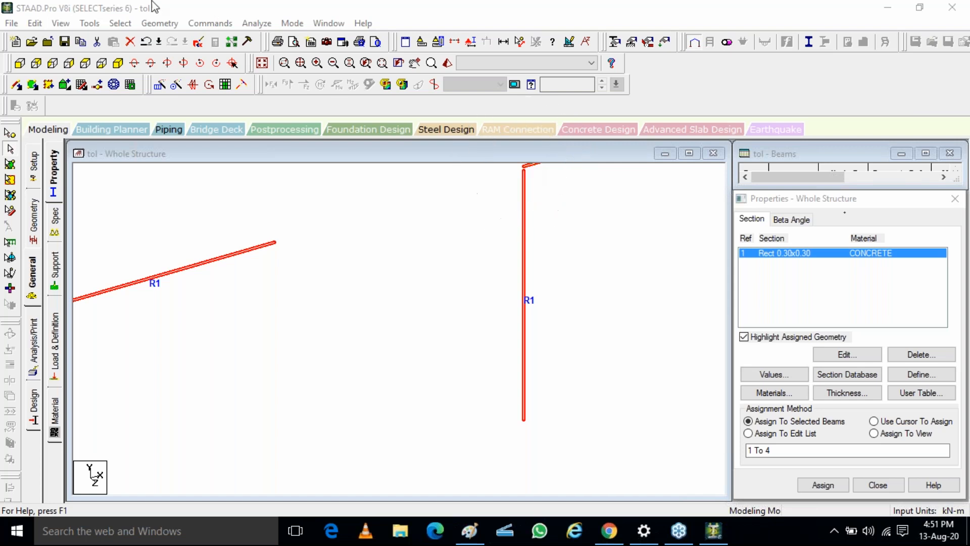
Step: Run the orphan node check with the highlight option and dismiss the report
left_click(87, 24)
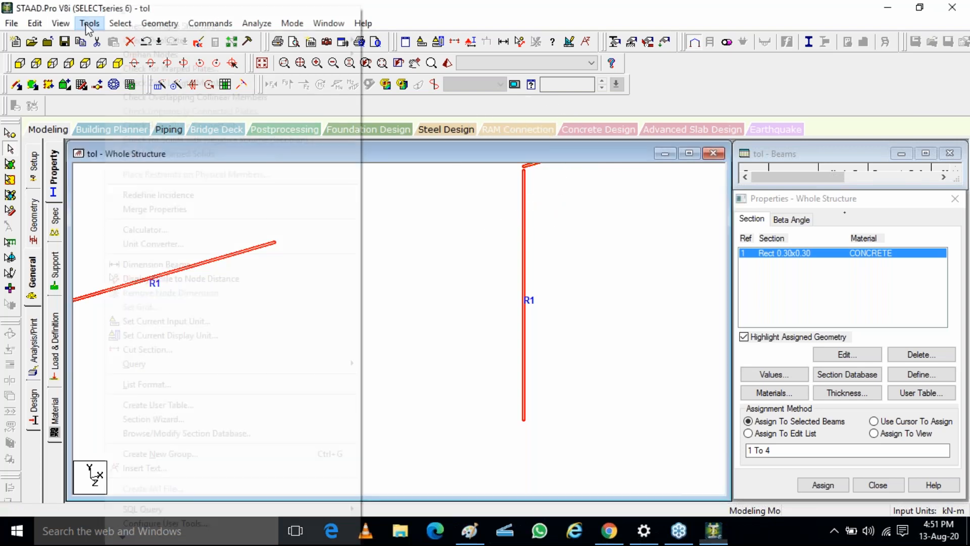
mouse_move(292, 57)
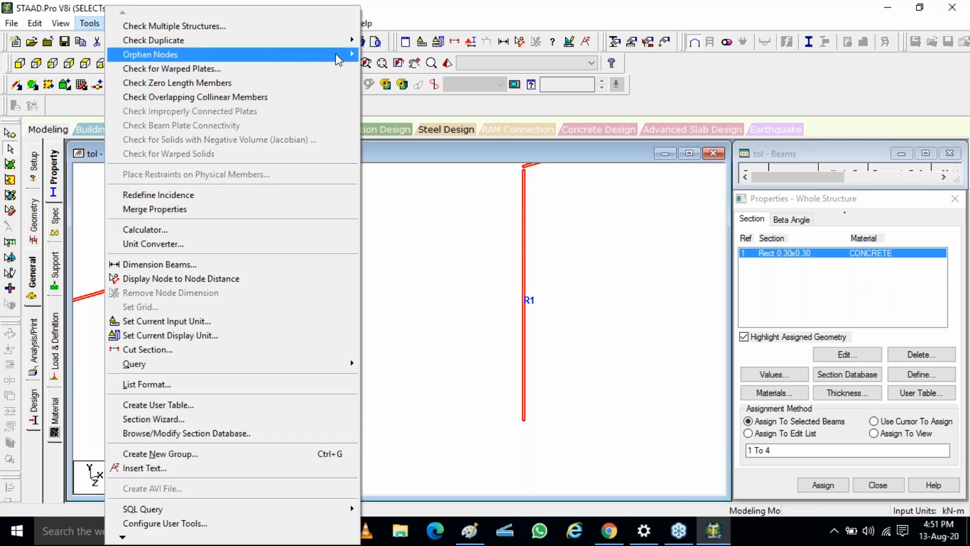
left_click(391, 55)
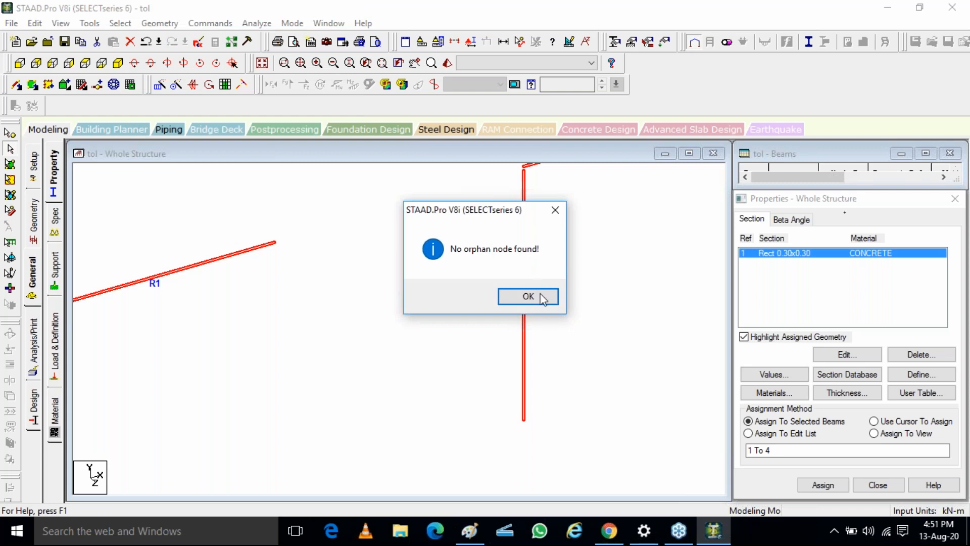
left_click(538, 295)
Step: Clear the selection of the frame members in the whole structure view
left_click(89, 23)
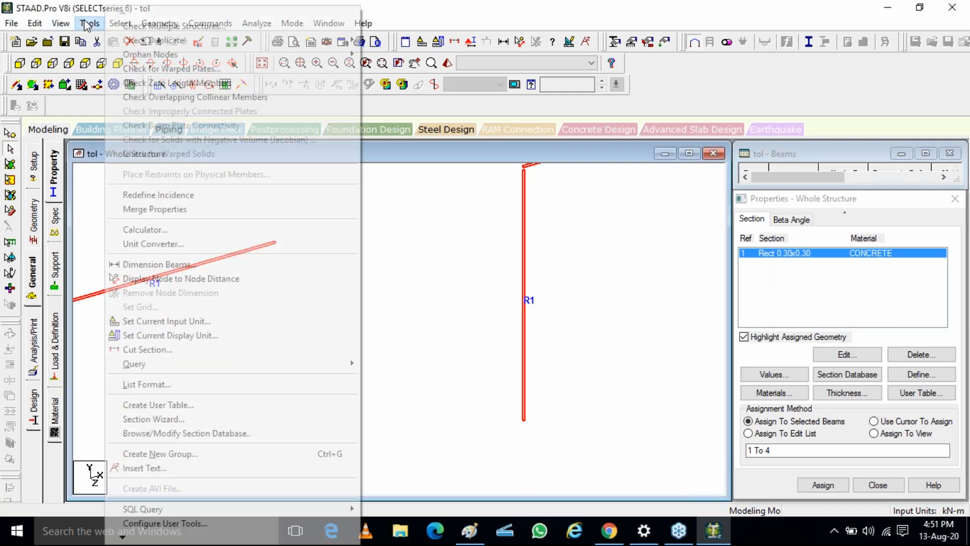
mouse_move(173, 54)
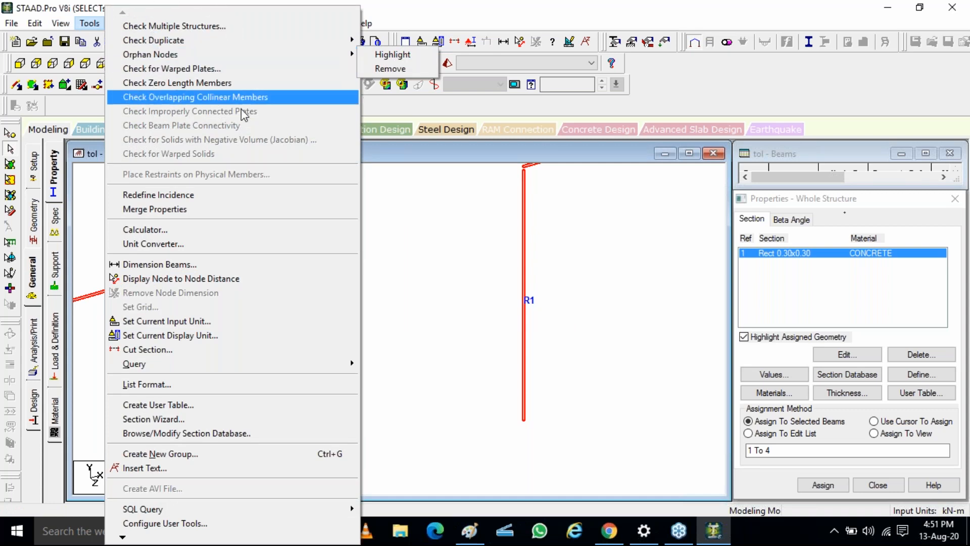
left_click(426, 249)
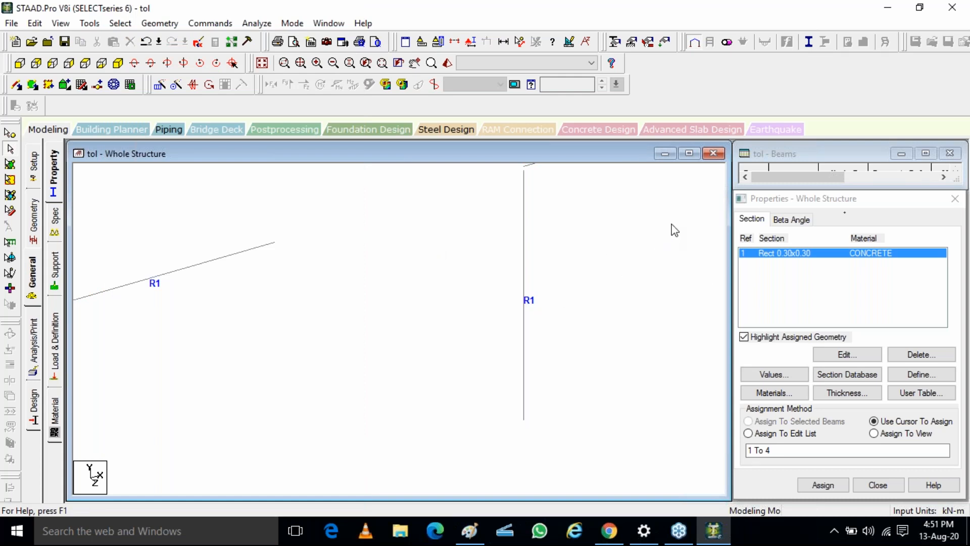
left_click(856, 178)
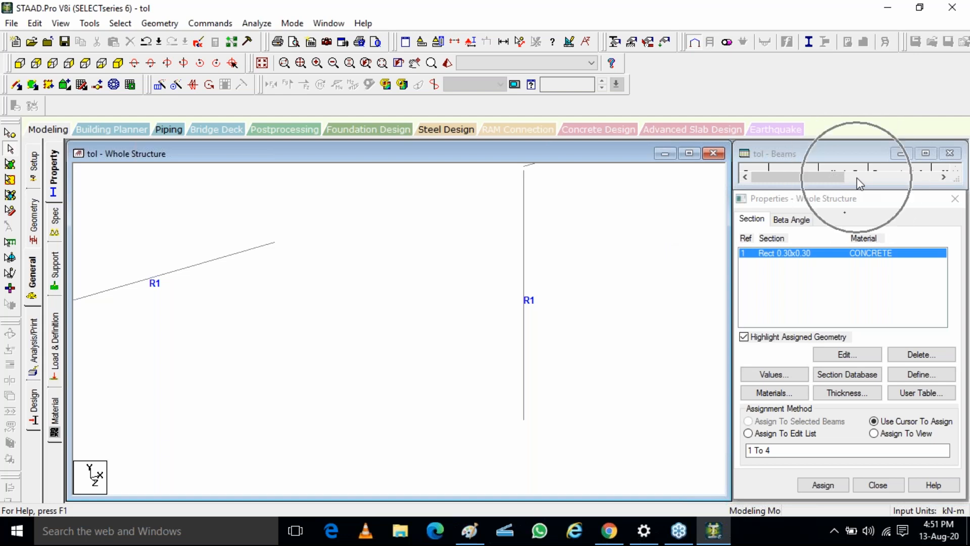
left_click(796, 156)
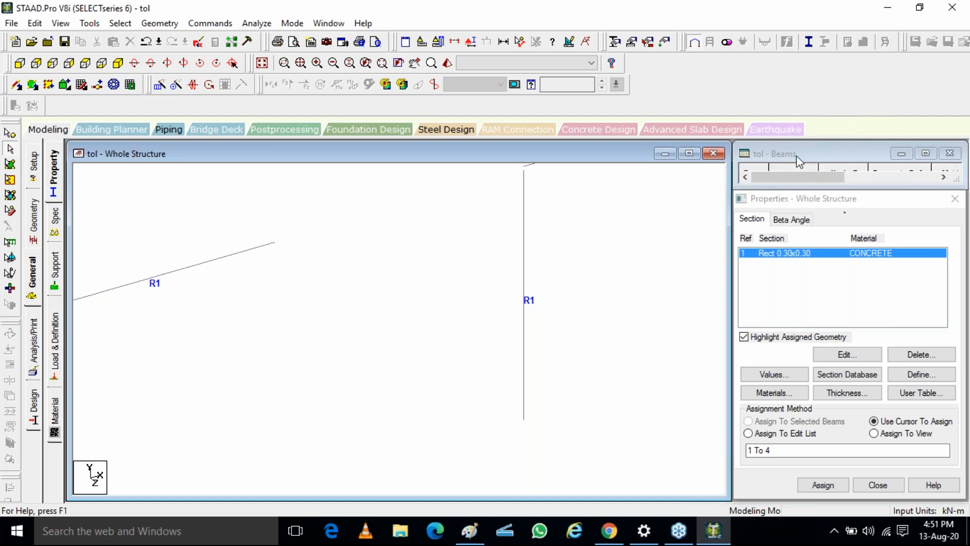
left_click(796, 156)
left_click(817, 152)
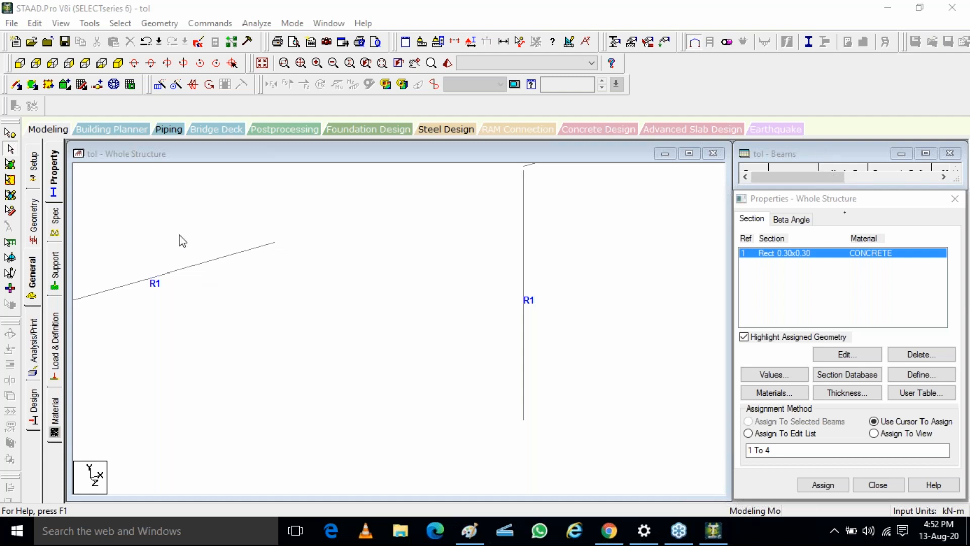